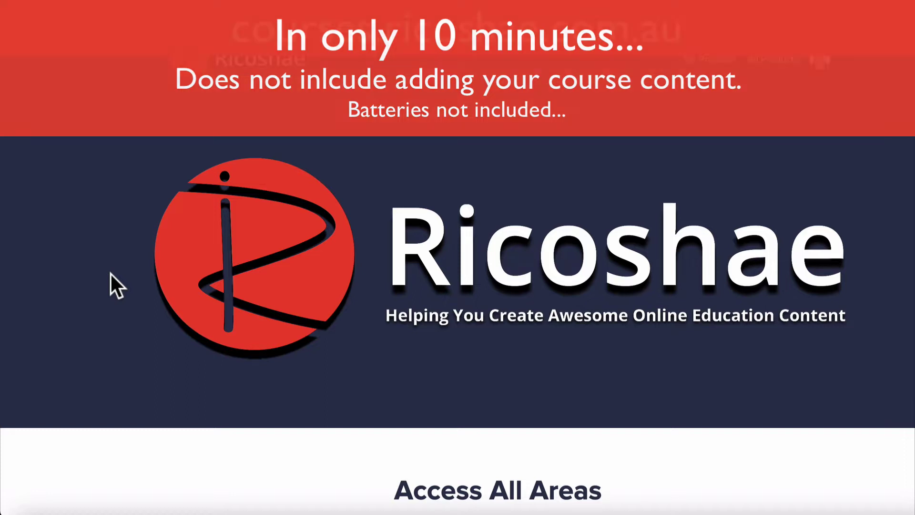
Step: Scroll down the Ricoshae courses page past Access All Areas into the All Courses card grid
scroll(111, 274, down, 2)
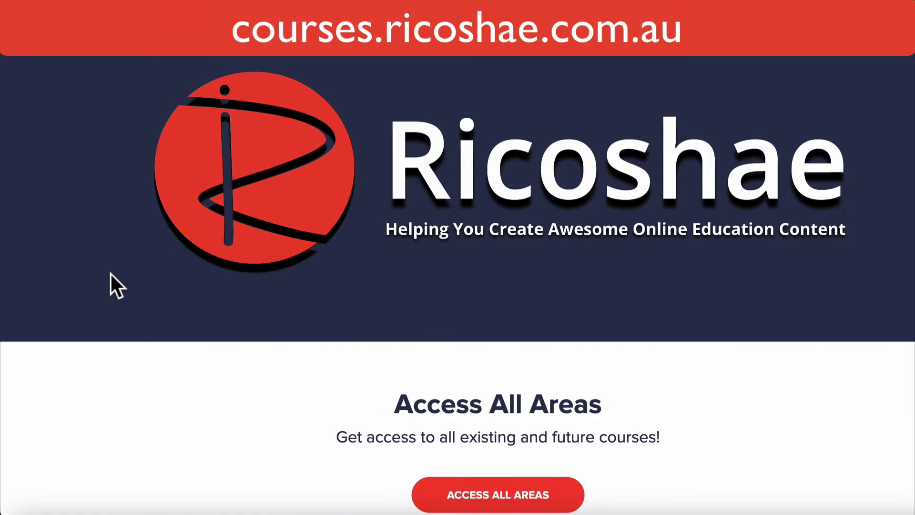
scroll(110, 274, down, 10)
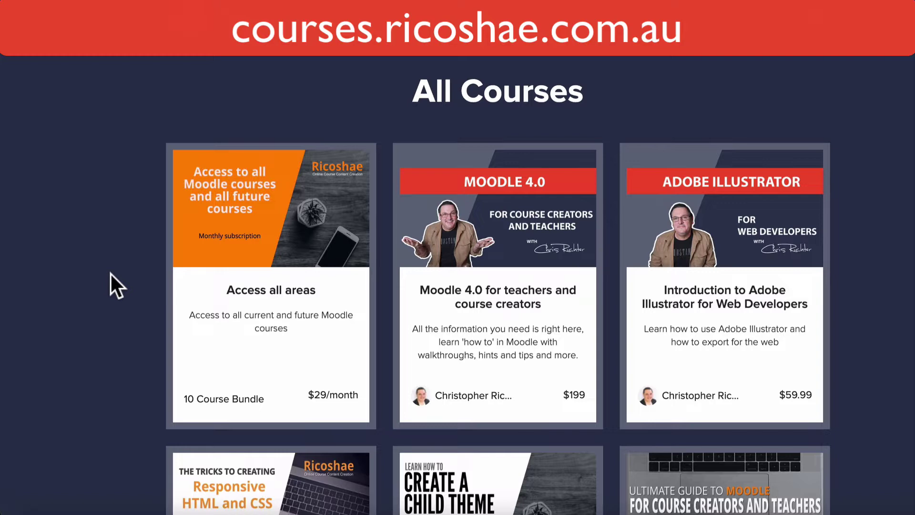
scroll(111, 273, down, 10)
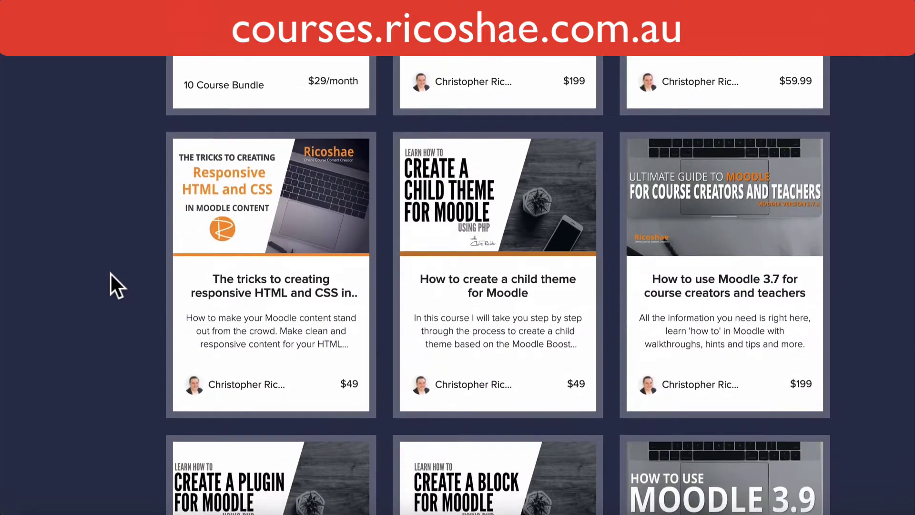
scroll(111, 274, down, 4)
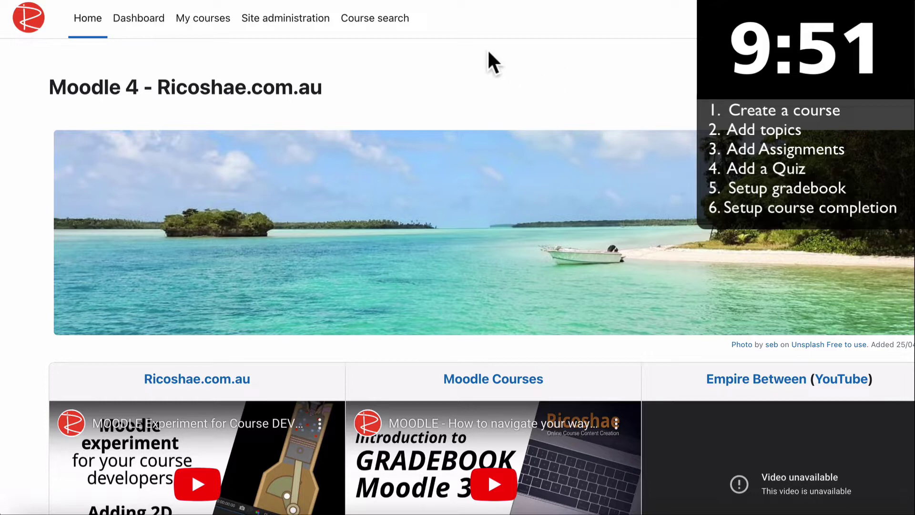
Step: Open a new Category 1 course form via Site administration > Manage courses and categories
click(286, 22)
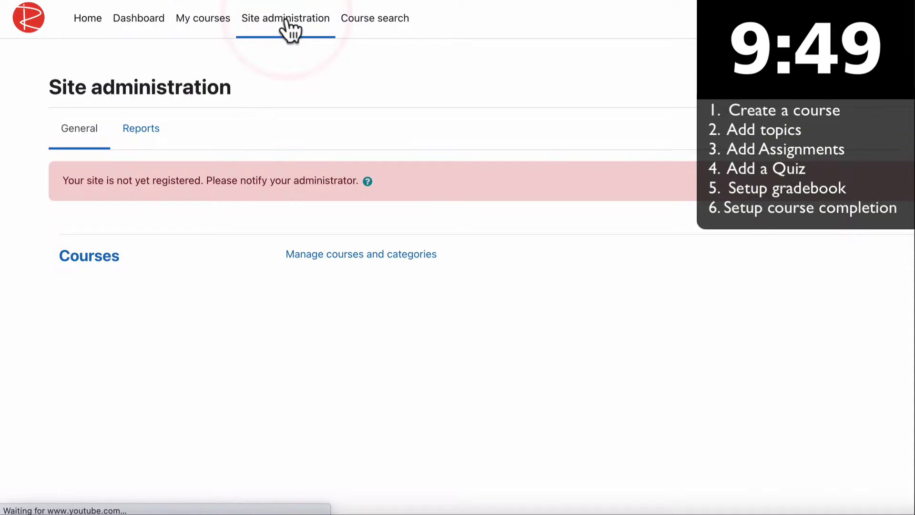
click(337, 258)
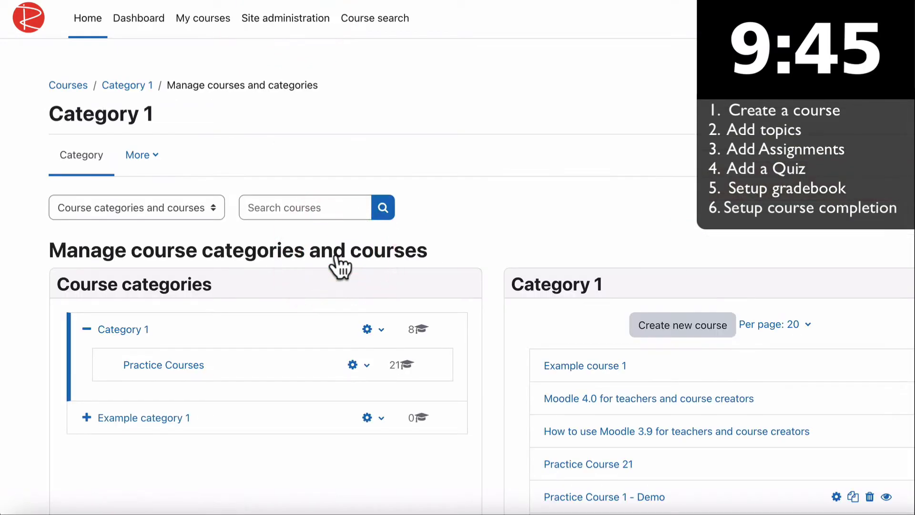
scroll(544, 189, down, 3)
click(666, 196)
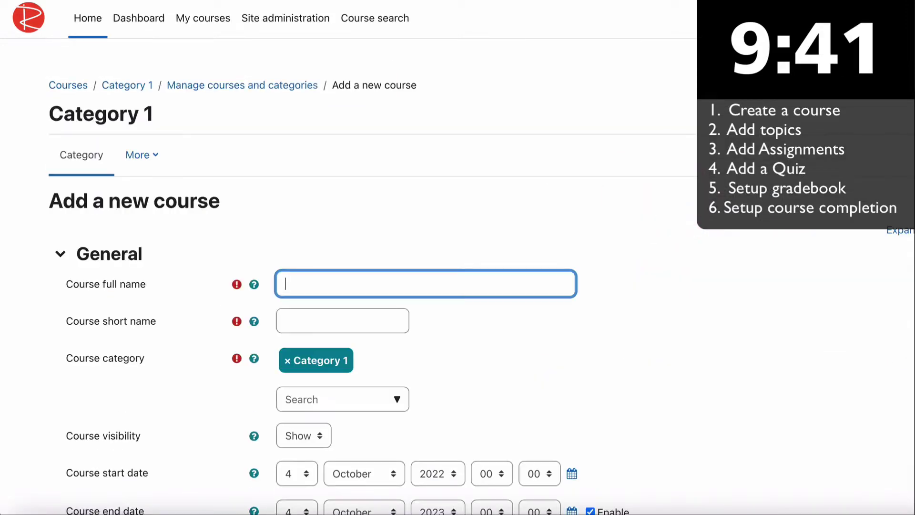
Step: Name the course 'Introduction to Adobe Animate for Education', short name 'AA for Ed', with end date disabled
text(Introduction to A)
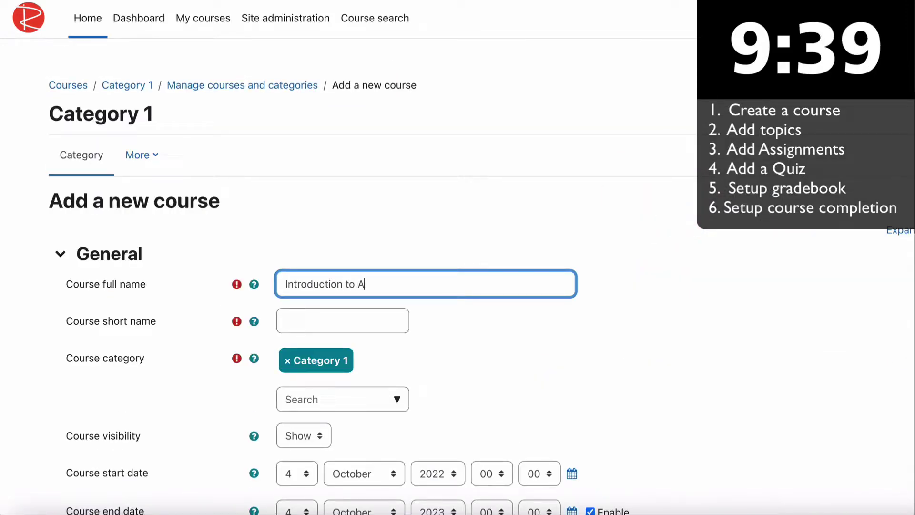
text(dobe Animate for )
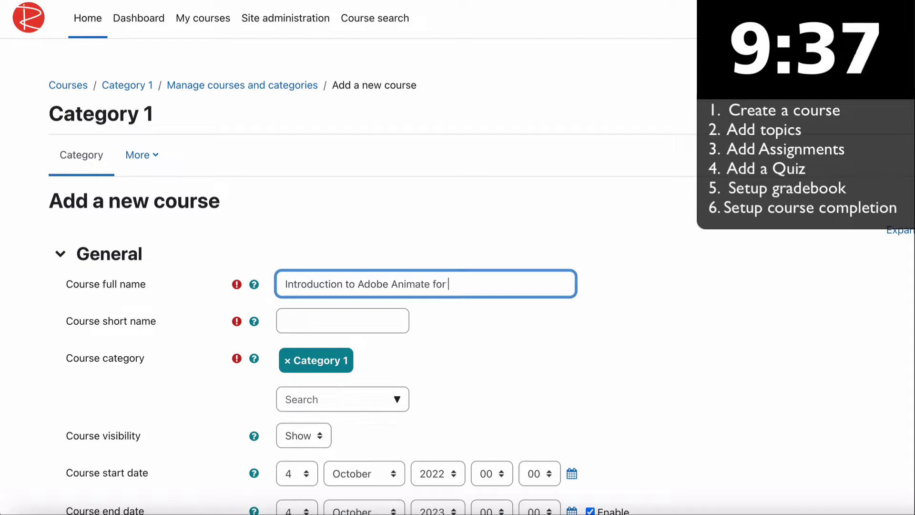
text(Education)
key(Tab)
text(A)
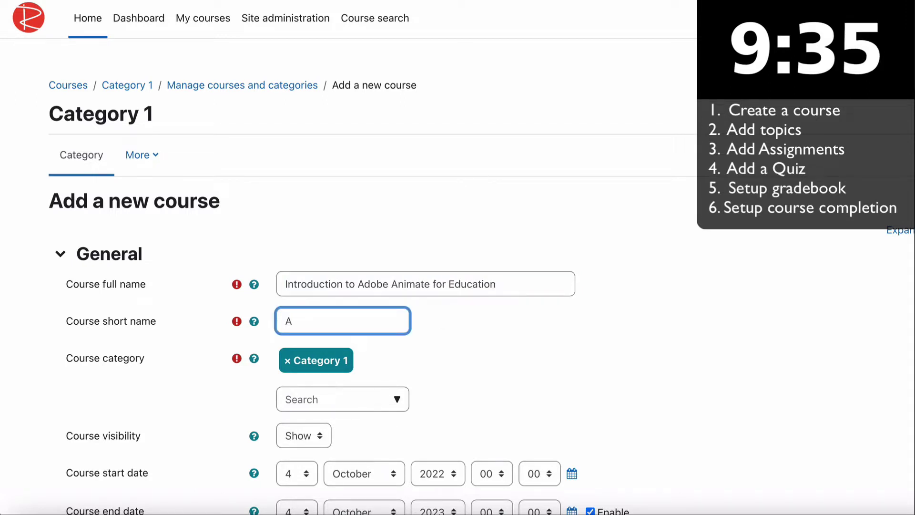
text(A for E)
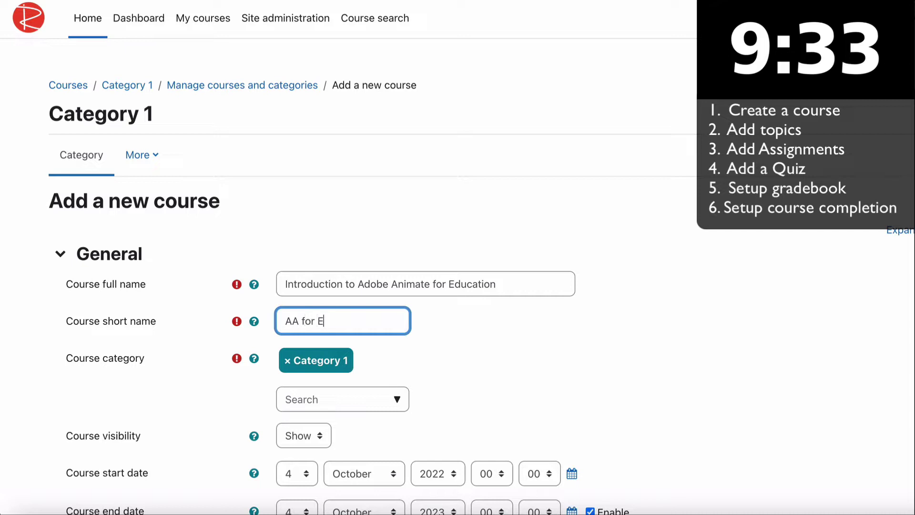
text(d)
scroll(160, 340, down, 5)
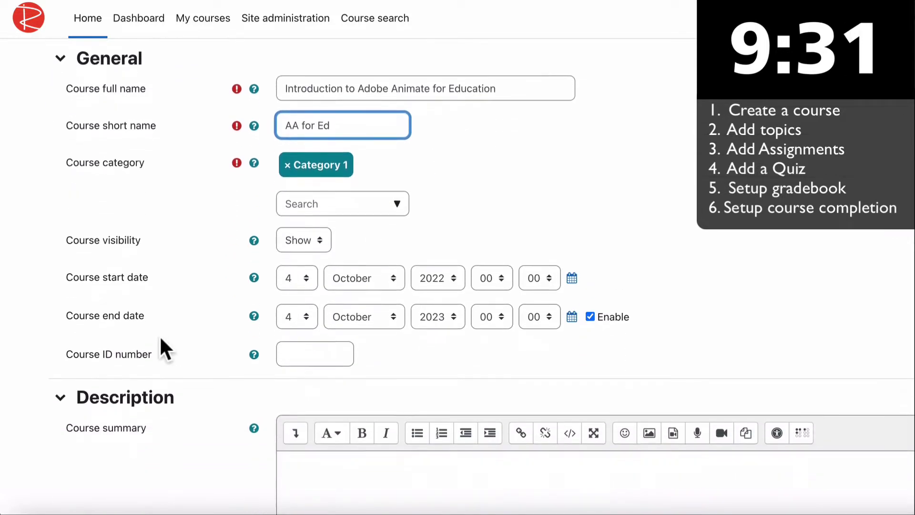
scroll(159, 336, down, 3)
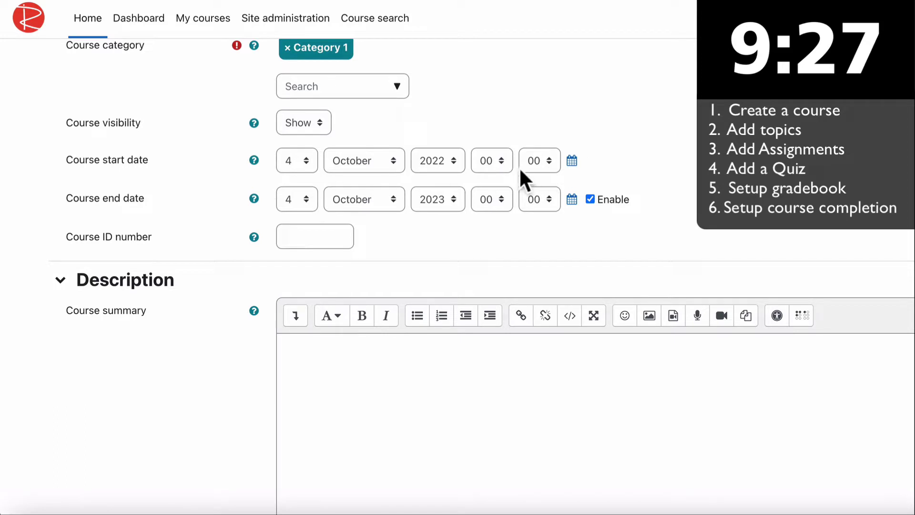
click(589, 200)
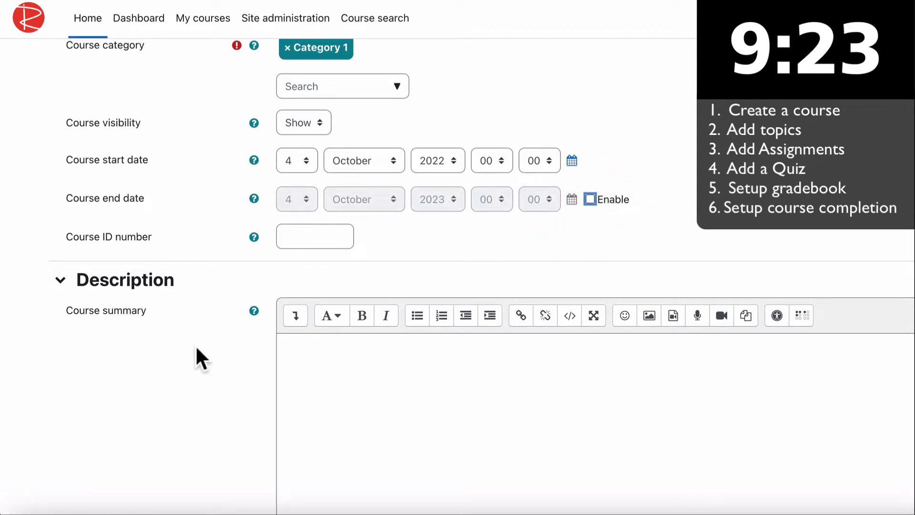
scroll(196, 358, down, 5)
click(203, 210)
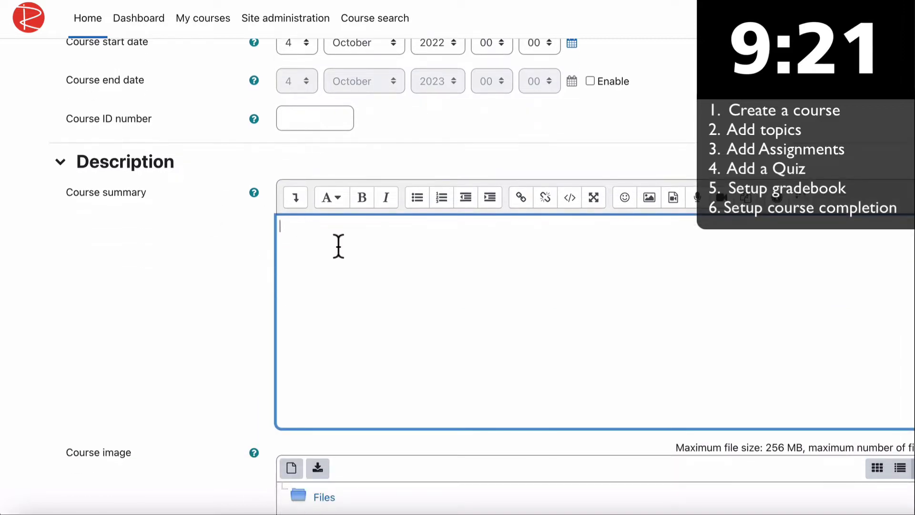
Step: Paste the course summary sentence and remove its bold formatting
click(325, 228)
text(Learn to create animations for education using the Adobe Animate product including how to export the animation to your Learning Management System.)
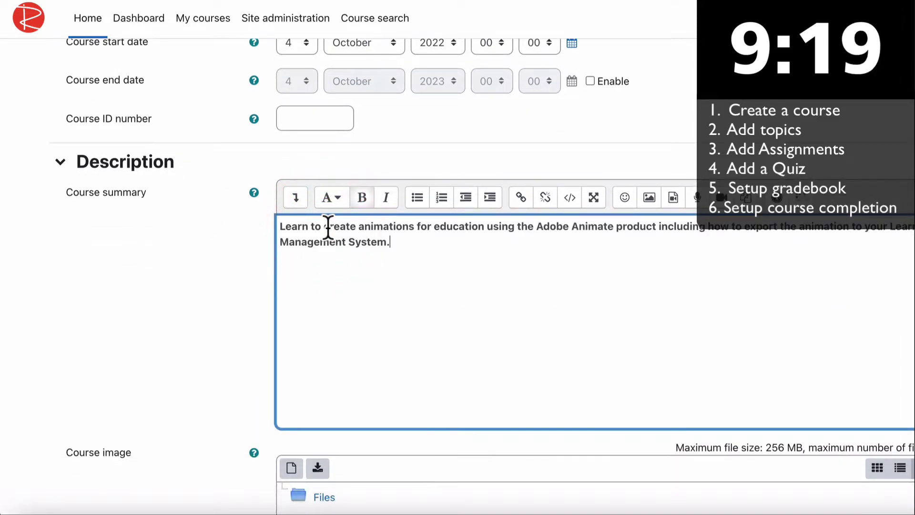
drag(410, 241, 274, 231)
key(ctrl+b)
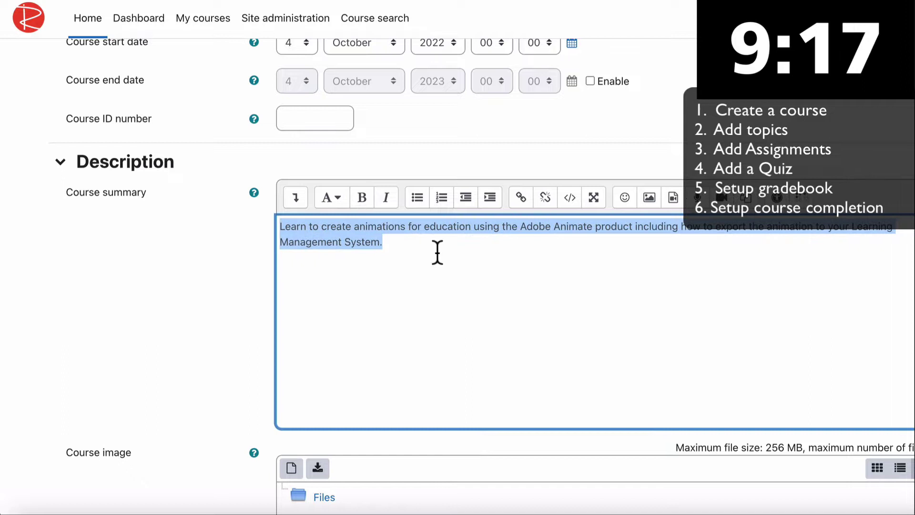
click(435, 253)
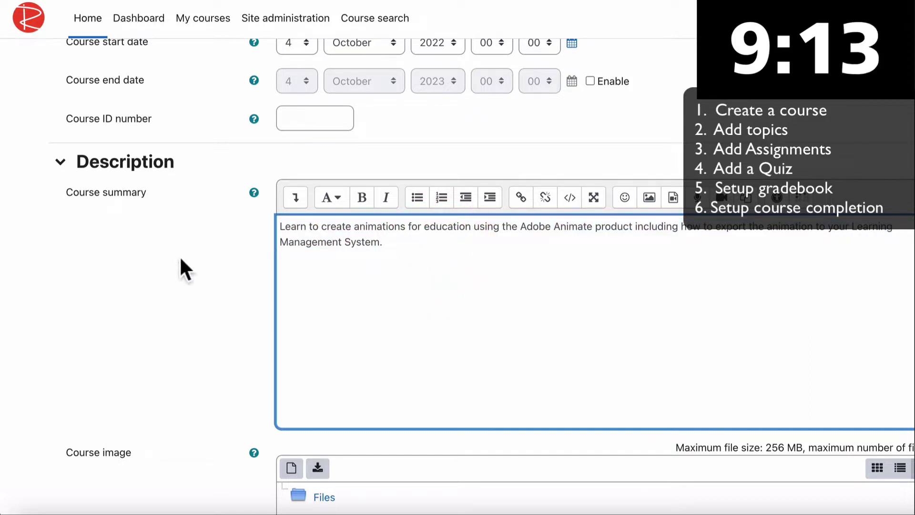
Step: Expand the Course format, Appearance and Files and uploads settings sections
scroll(187, 265, down, 5)
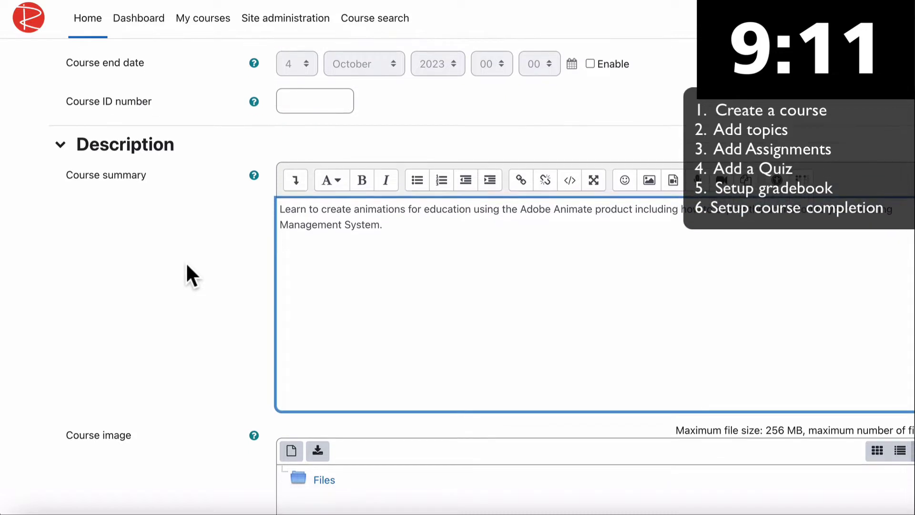
scroll(186, 265, down, 1)
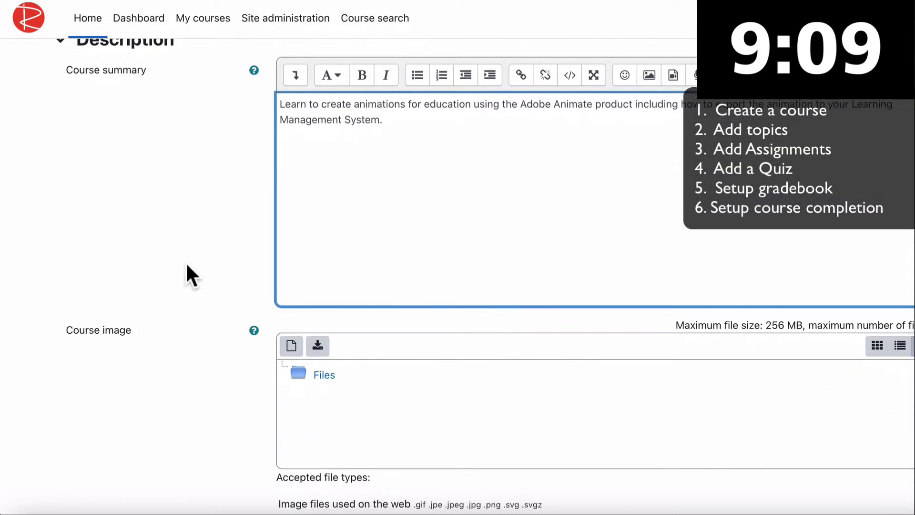
scroll(186, 266, down, 4)
drag(186, 266, 576, 305)
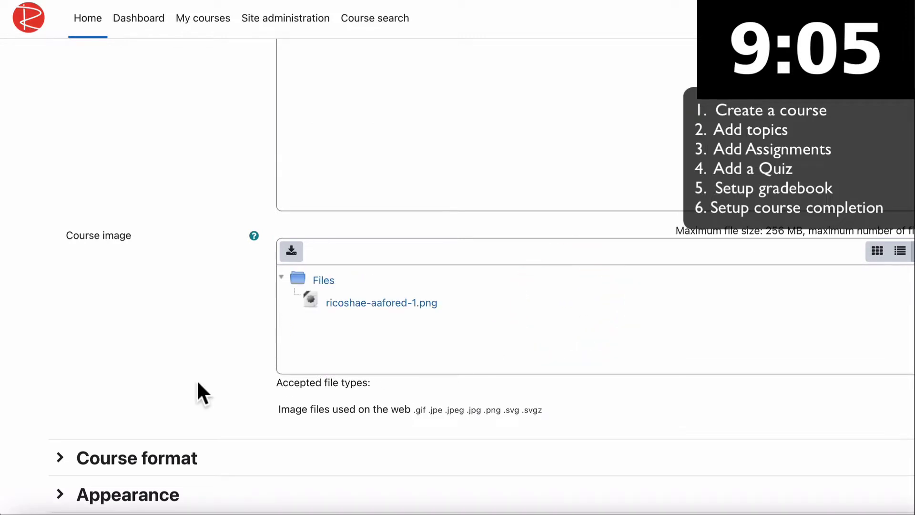
scroll(196, 379, down, 9)
click(102, 230)
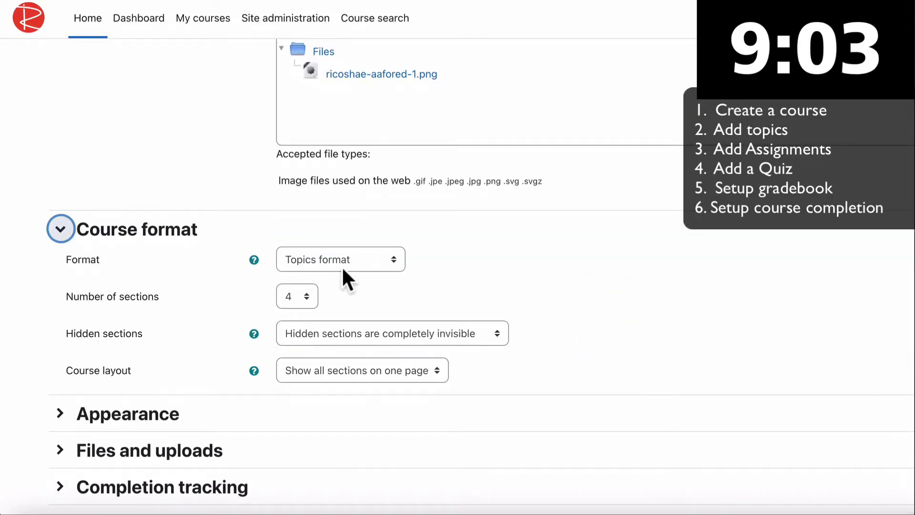
click(60, 415)
scroll(59, 419, down, 10)
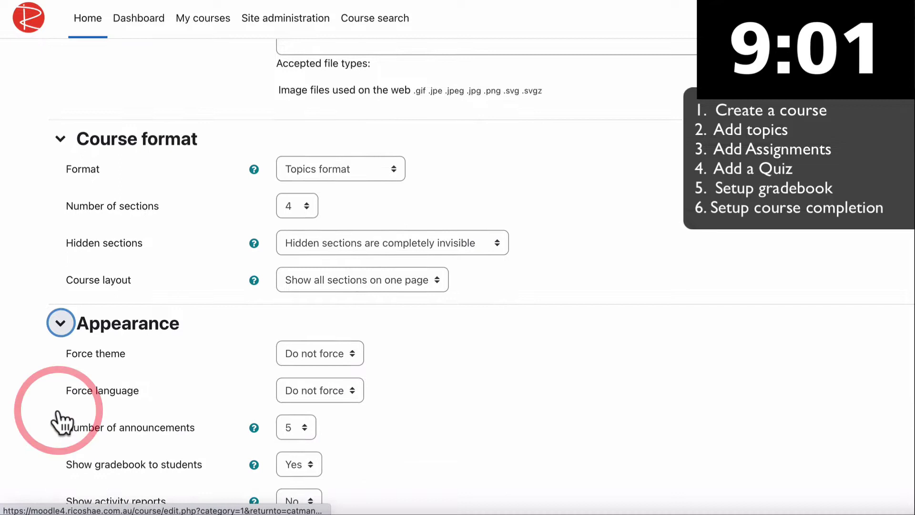
scroll(59, 423, down, 2)
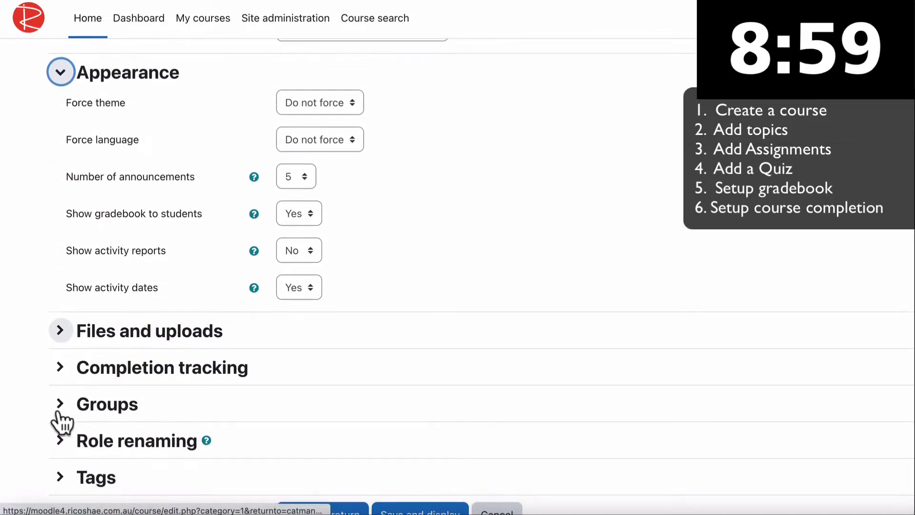
click(62, 330)
scroll(67, 341, down, 3)
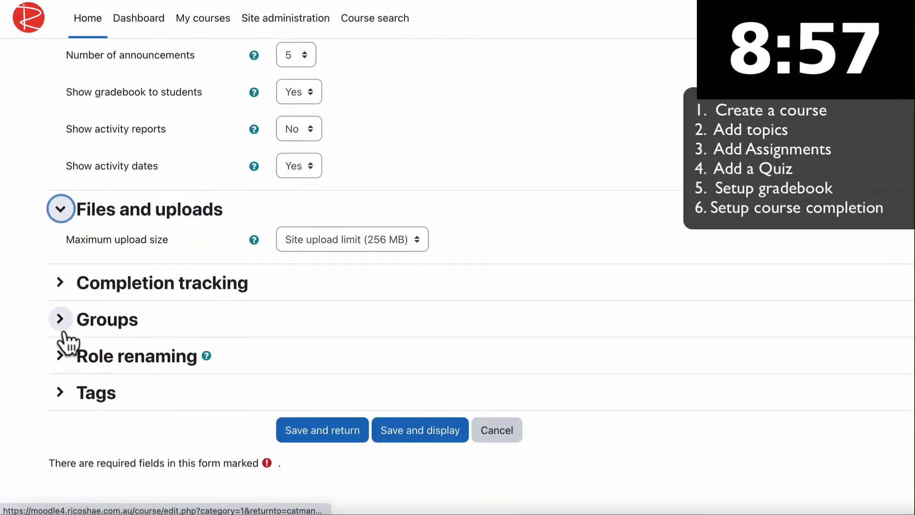
Step: Review the completion tracking options, then save the course with Save and display
click(60, 283)
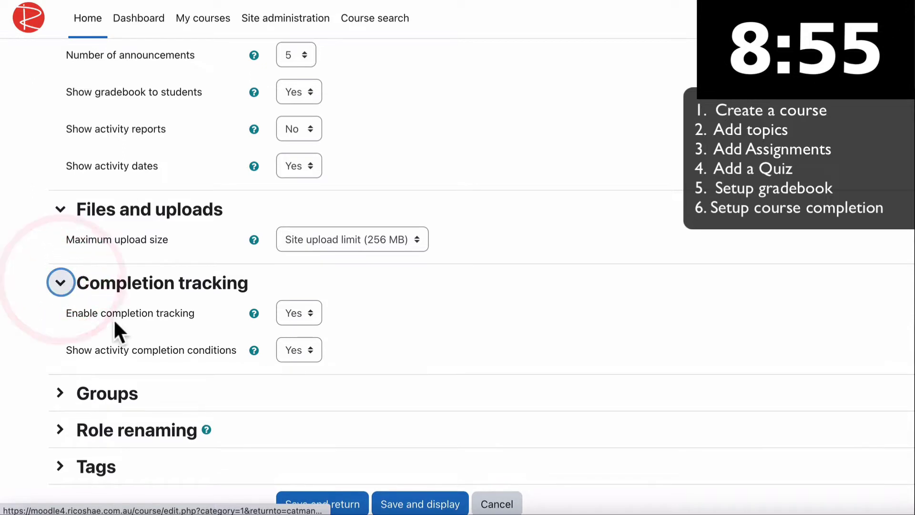
drag(93, 314, 220, 313)
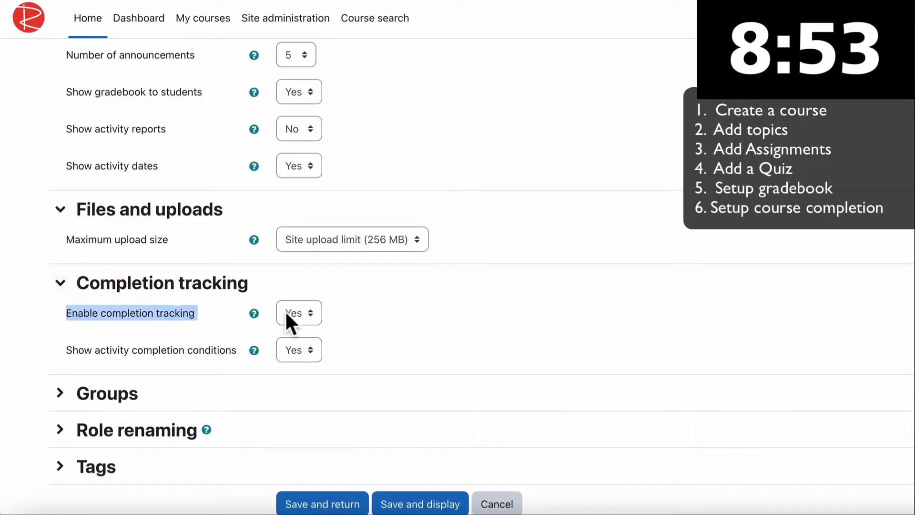
click(344, 312)
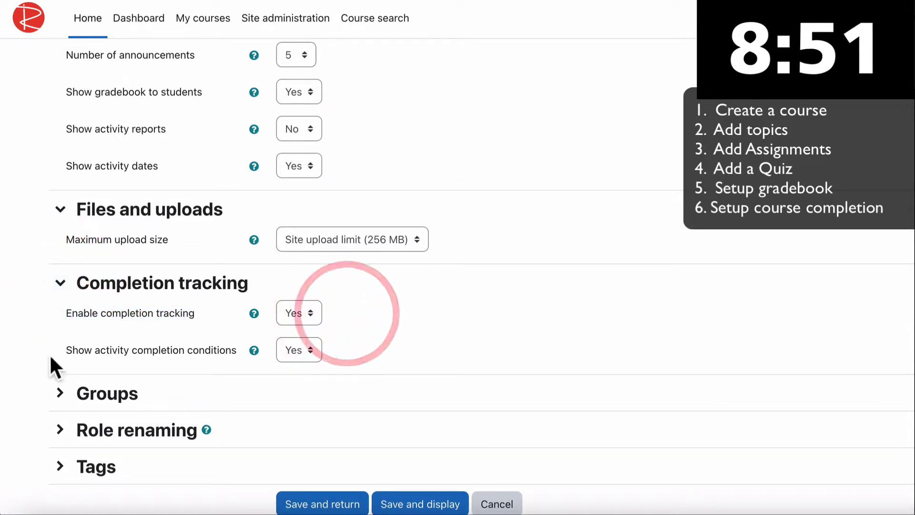
drag(109, 352, 242, 349)
click(339, 346)
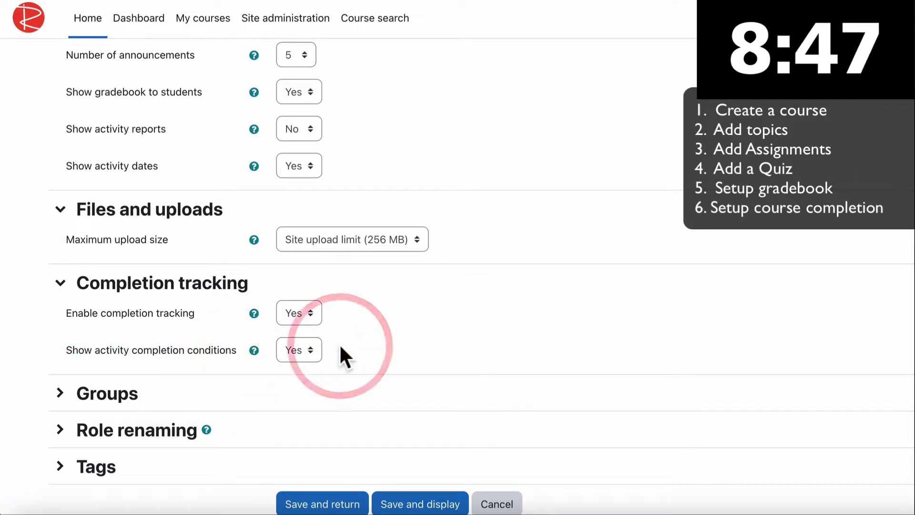
scroll(340, 347, down, 2)
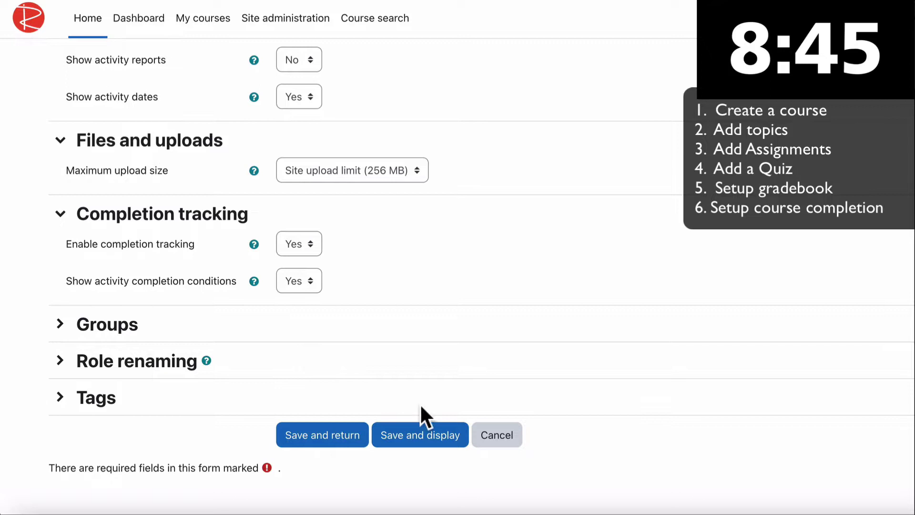
click(406, 436)
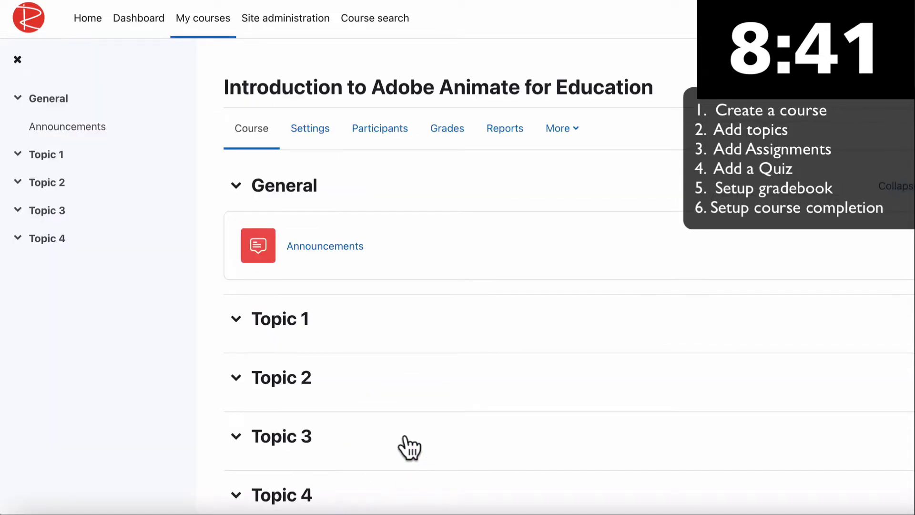
Step: Close the course index and narrow the browser so the Google Doc outline shows alongside
scroll(409, 449, down, 2)
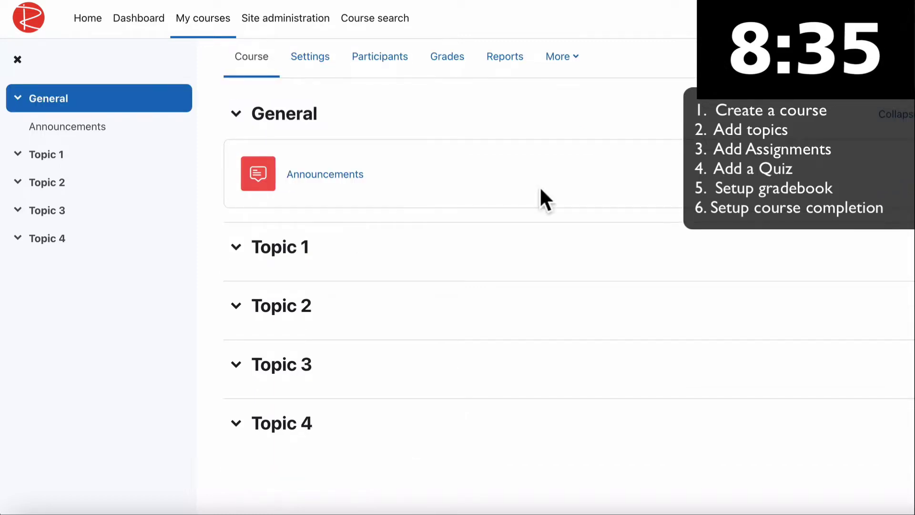
click(18, 60)
drag(908, 92, 607, 90)
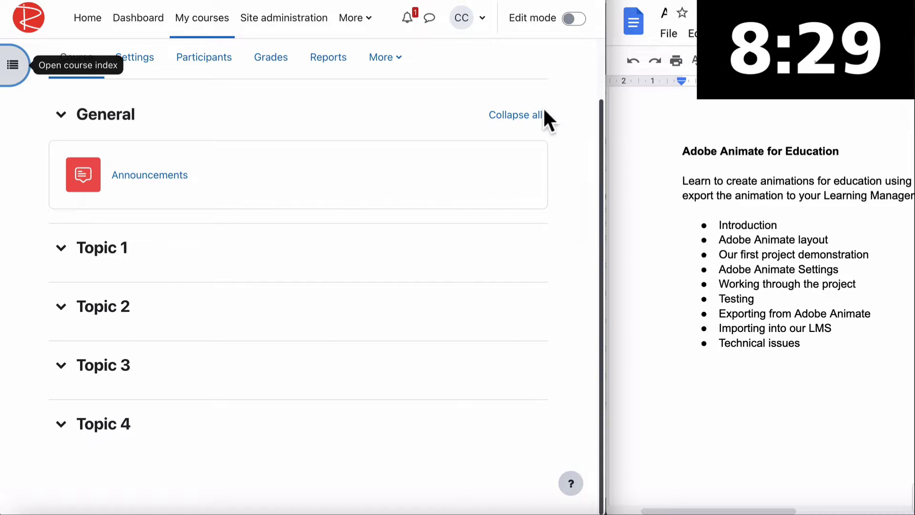
Step: Turn editing on and rename Topic 1 to 'Introduction' from the Doc outline
click(573, 18)
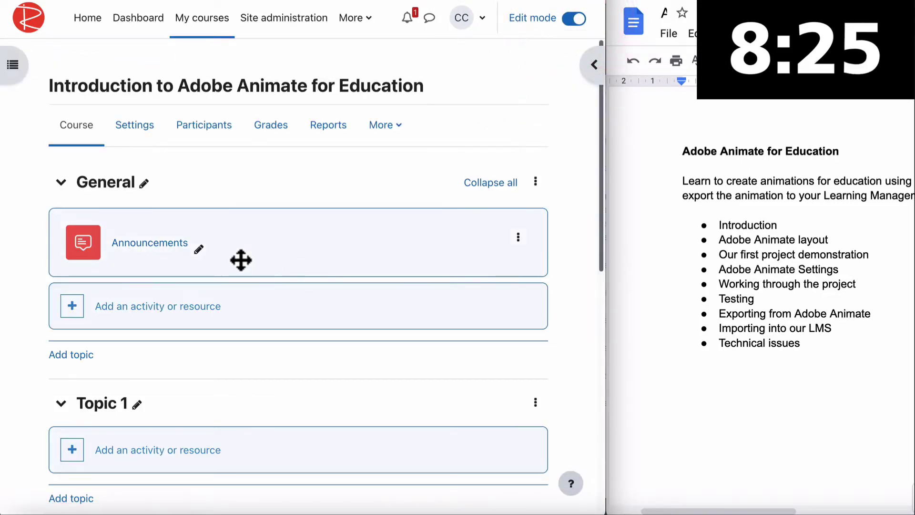
double_click(745, 225)
key(ctrl+c)
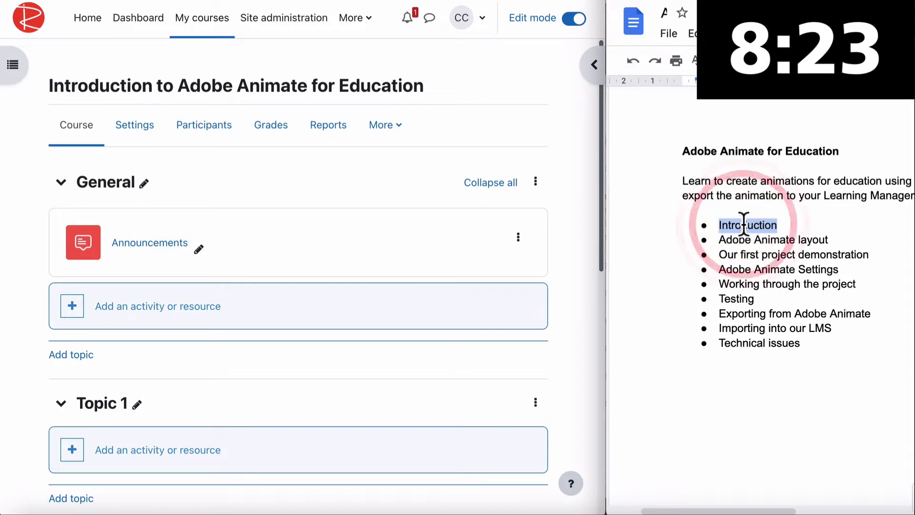
scroll(185, 251, down, 2)
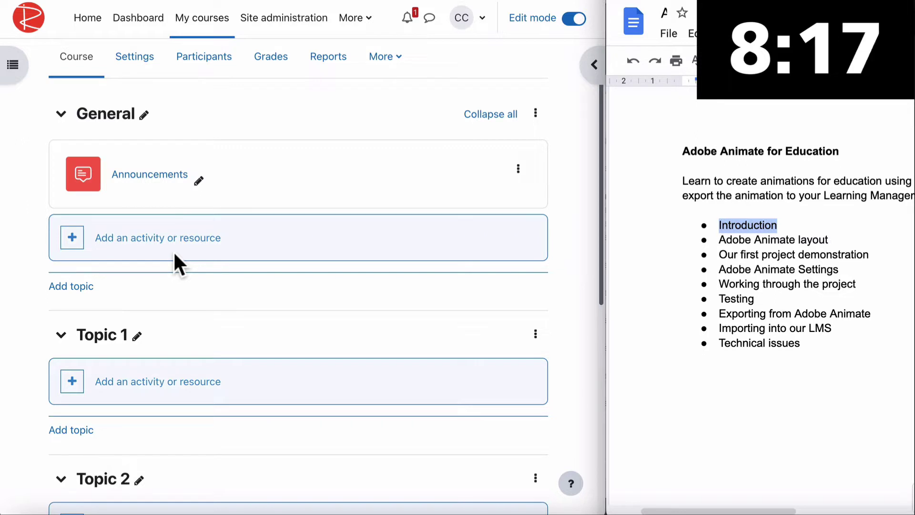
scroll(173, 251, down, 2)
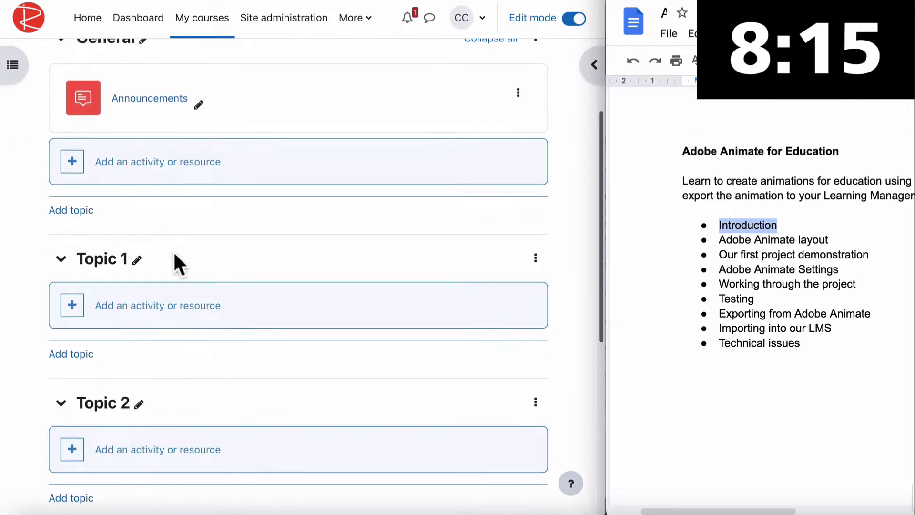
click(137, 245)
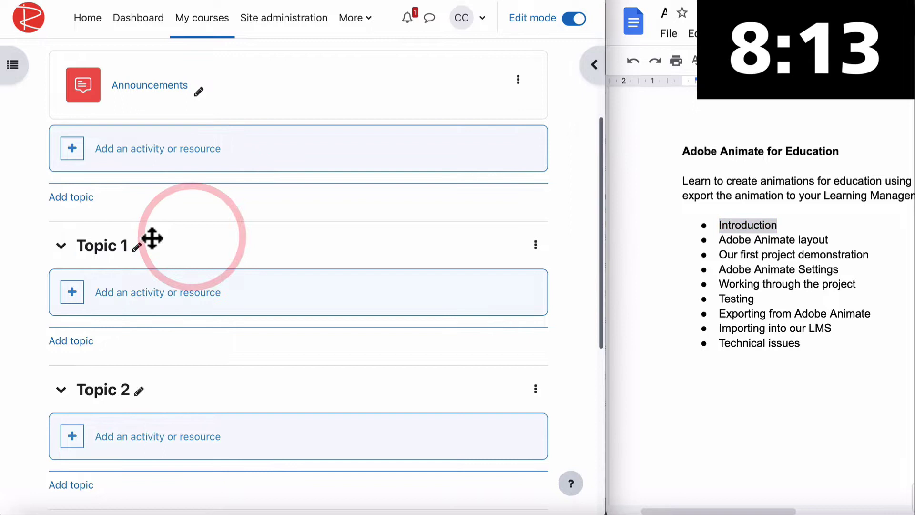
click(138, 245)
key(ctrl+v)
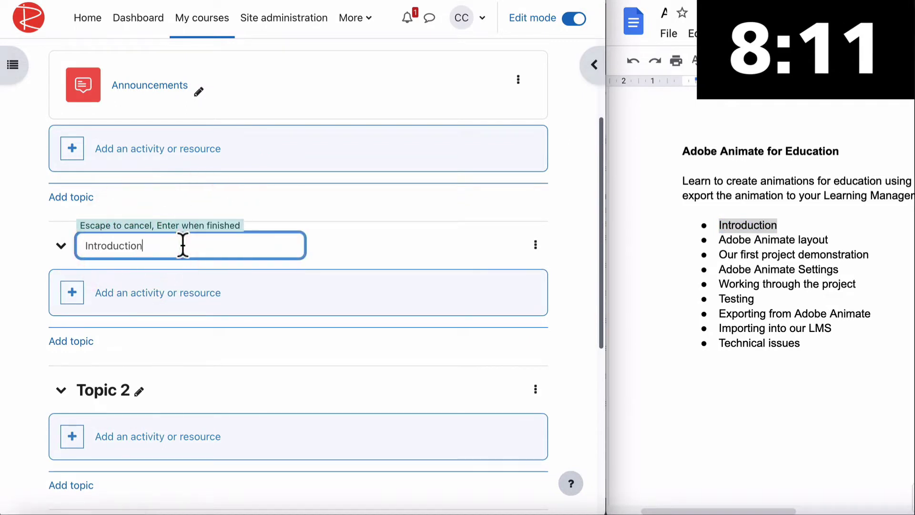
key(Return)
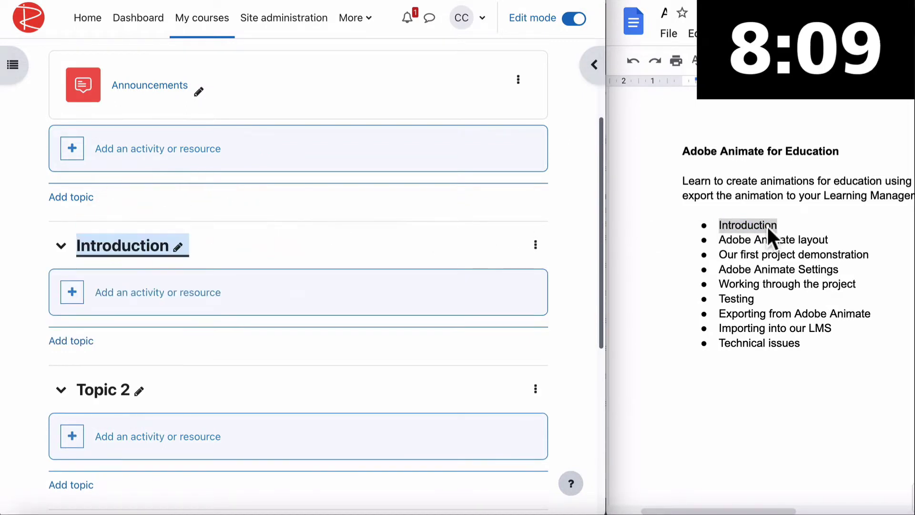
Step: Name the next topics 'Adobe Animate layout' and 'Adobe Animate Settings'
triple_click(754, 238)
click(138, 392)
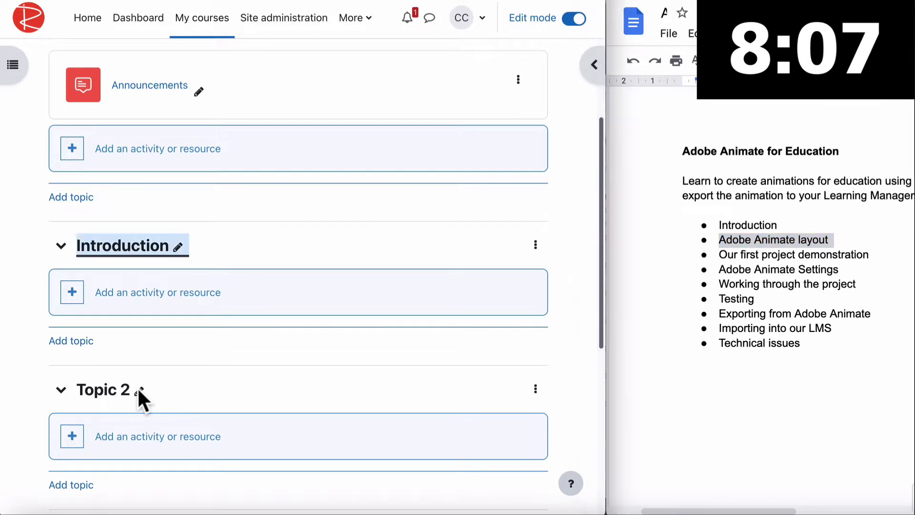
click(138, 390)
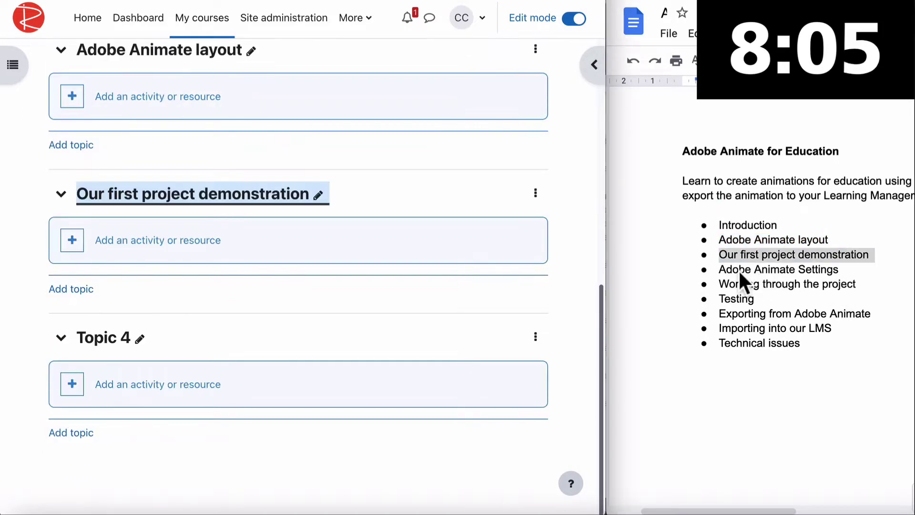
triple_click(739, 269)
key(ctrl+c)
click(139, 339)
key(ctrl+v)
key(Return)
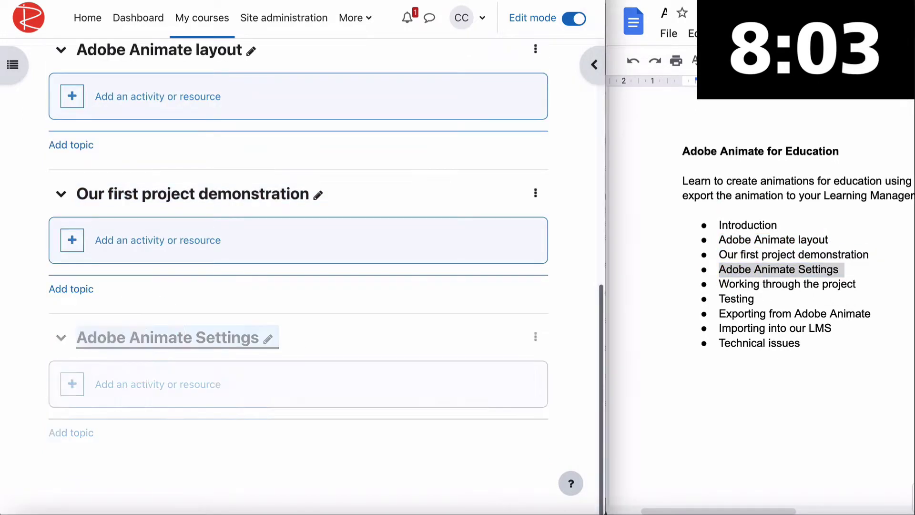
Step: Add topics and name them 'Working through the project' and 'Testing'
click(74, 434)
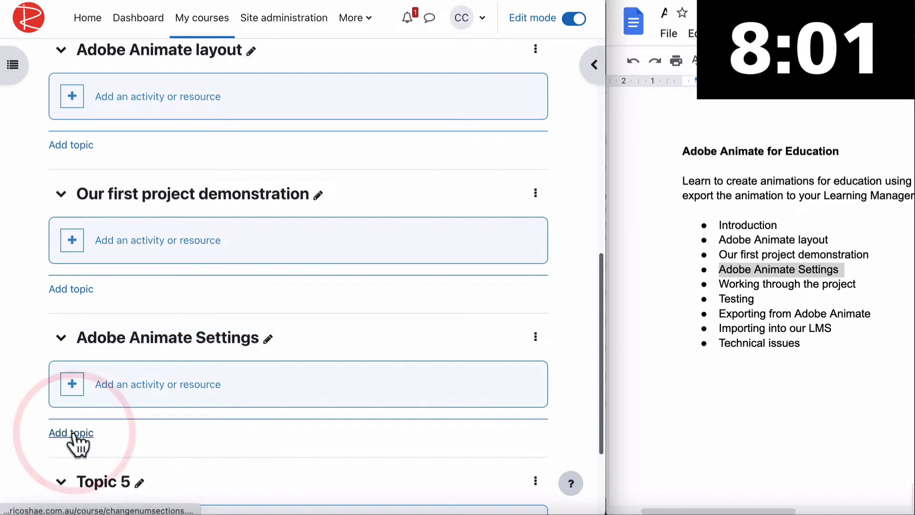
triple_click(745, 284)
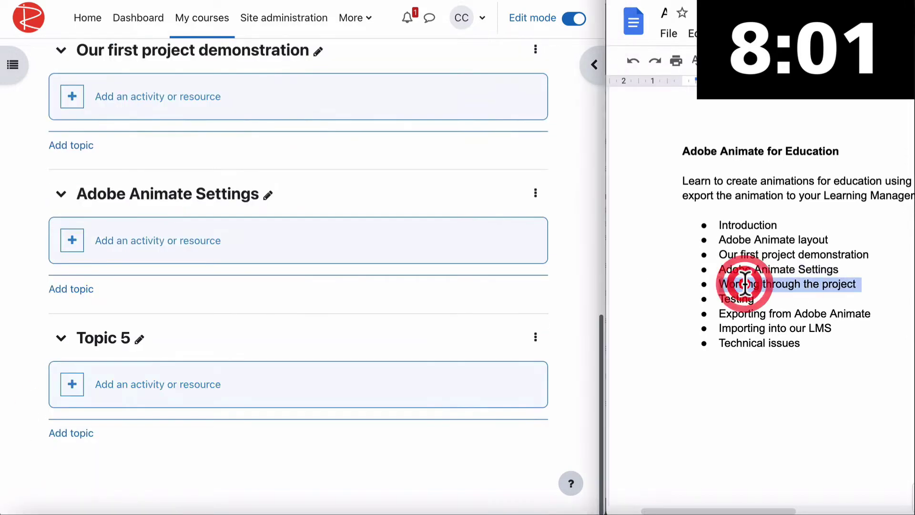
click(140, 339)
key(ctrl+v)
key(Return)
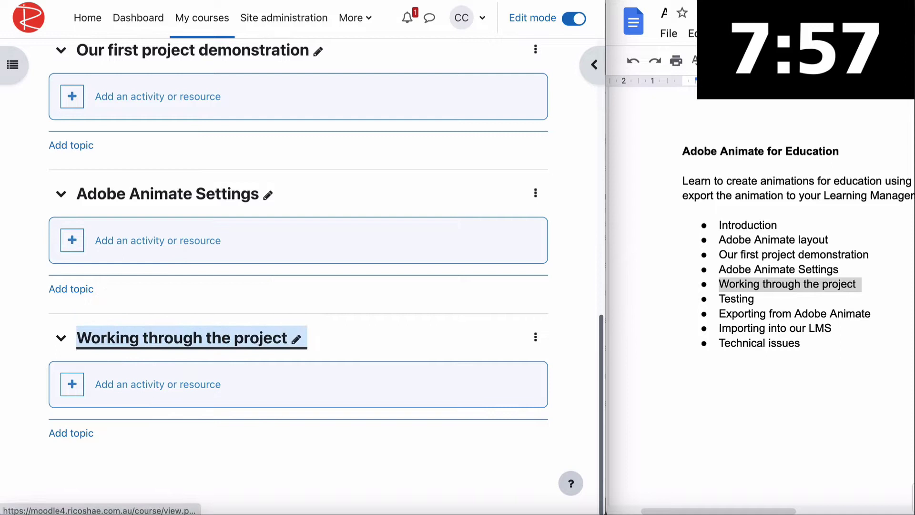
click(78, 434)
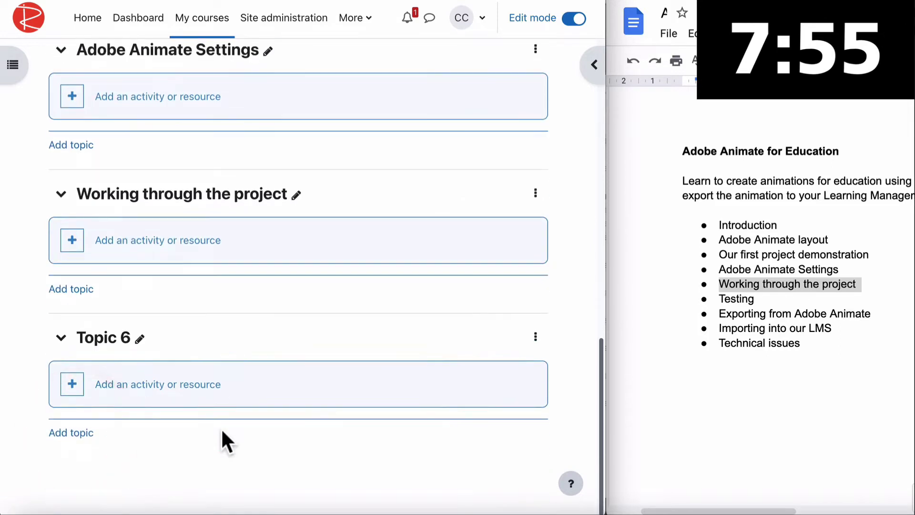
double_click(738, 298)
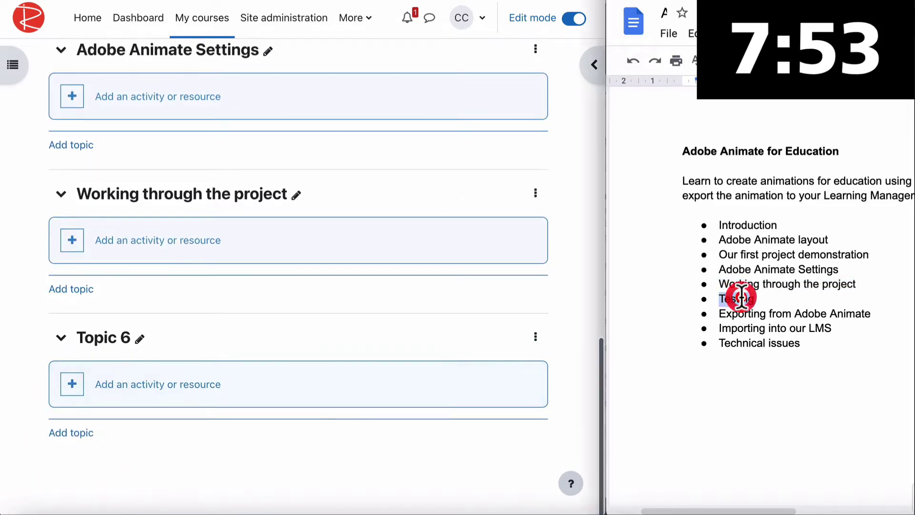
click(140, 338)
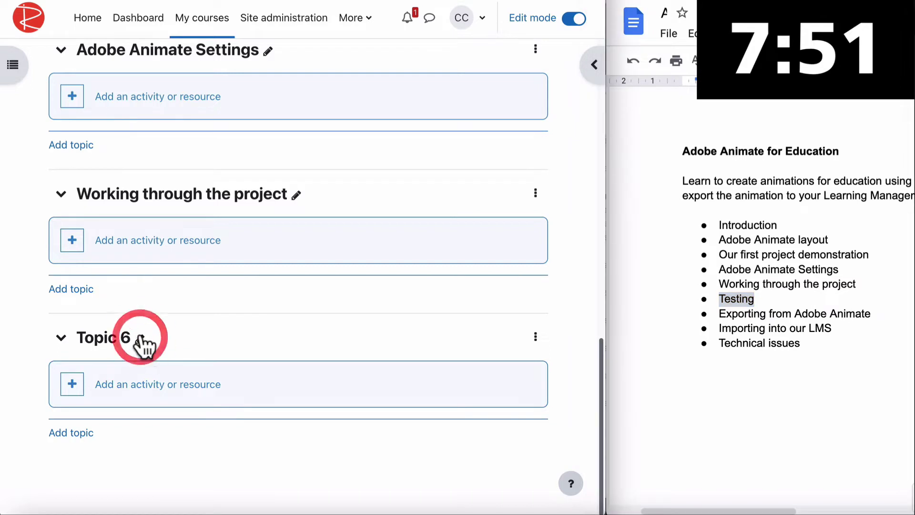
key(ctrl+v)
key(Return)
Step: Add topics named 'Exporting from Adobe Animate' and 'Importing into our LMS'
click(86, 433)
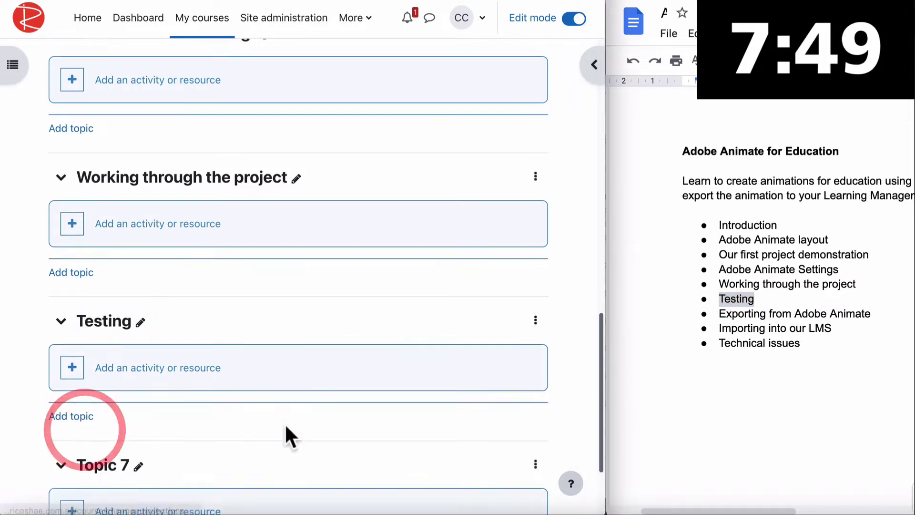
triple_click(762, 314)
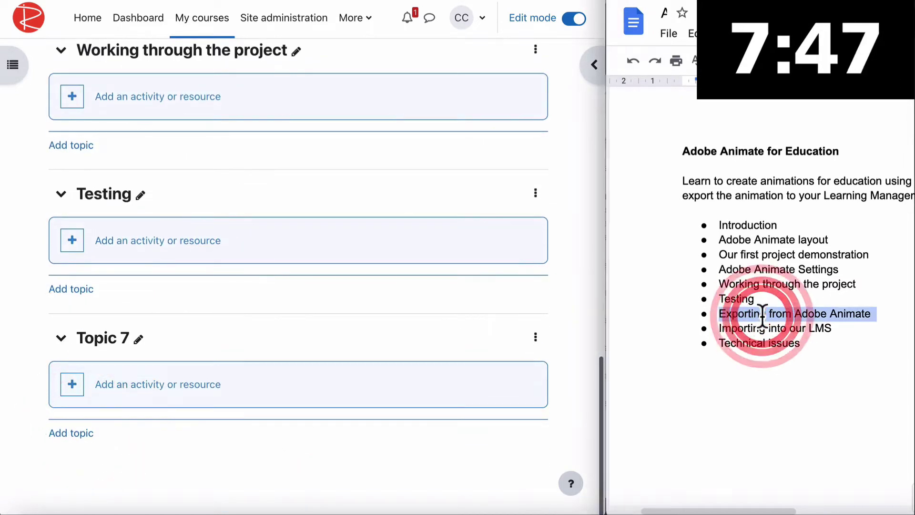
click(138, 340)
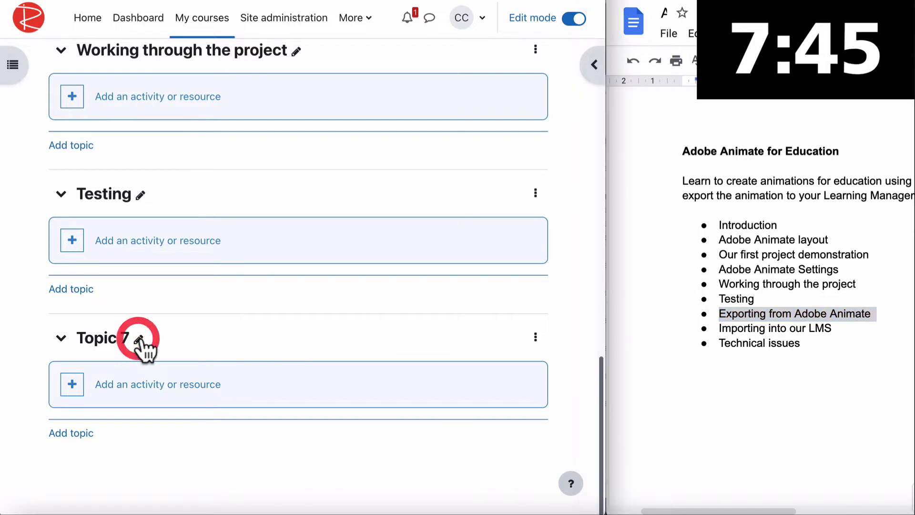
key(ctrl+v)
key(Return)
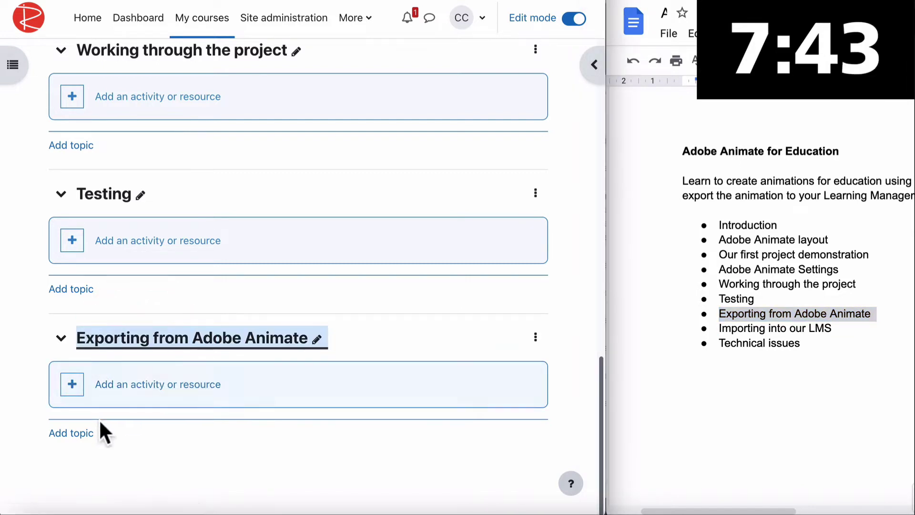
click(87, 435)
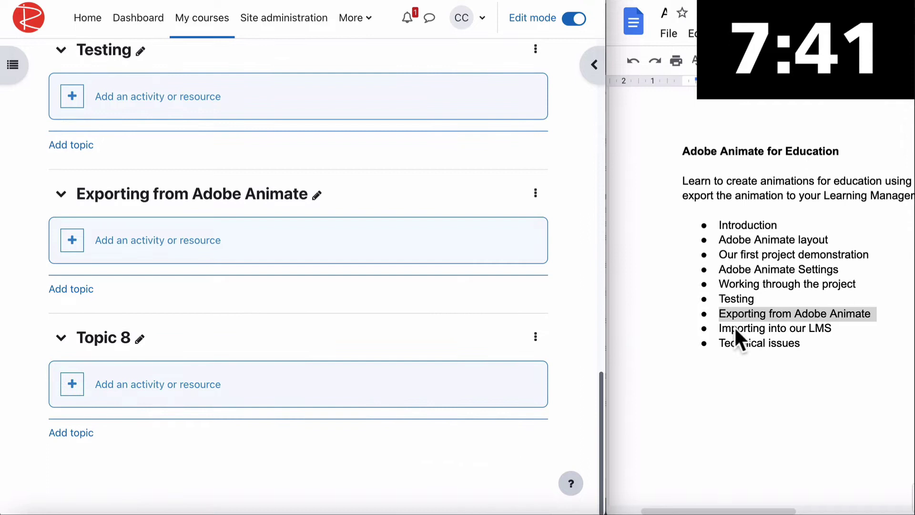
triple_click(736, 328)
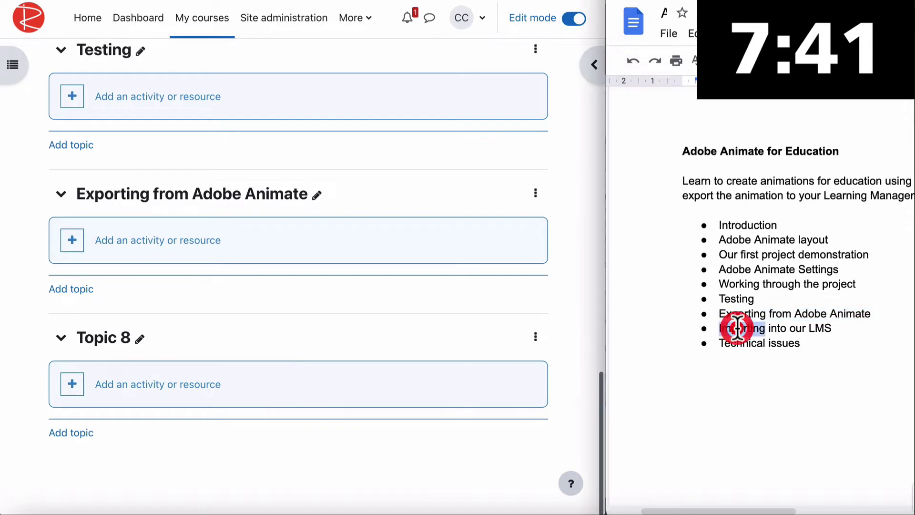
click(140, 339)
key(ctrl+v)
key(Return)
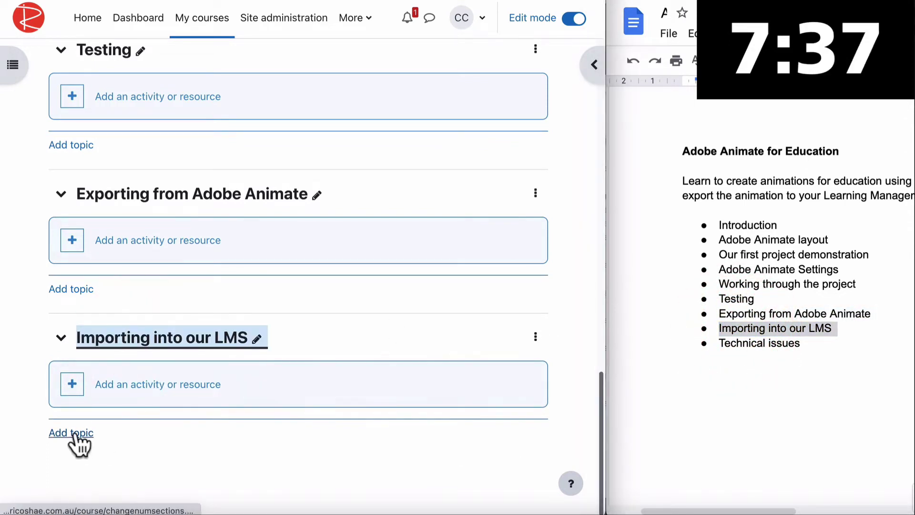
Step: Add a ninth topic named 'Technical issues'
click(74, 435)
click(740, 340)
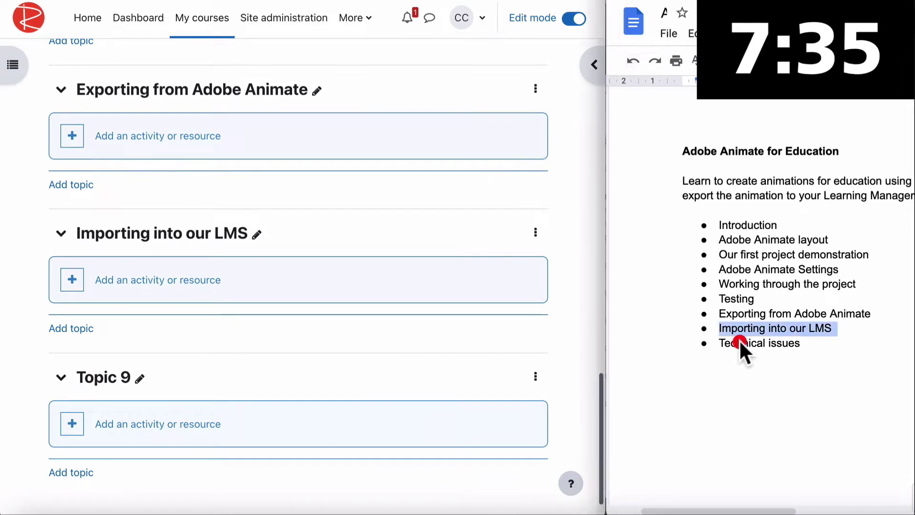
triple_click(739, 340)
click(140, 379)
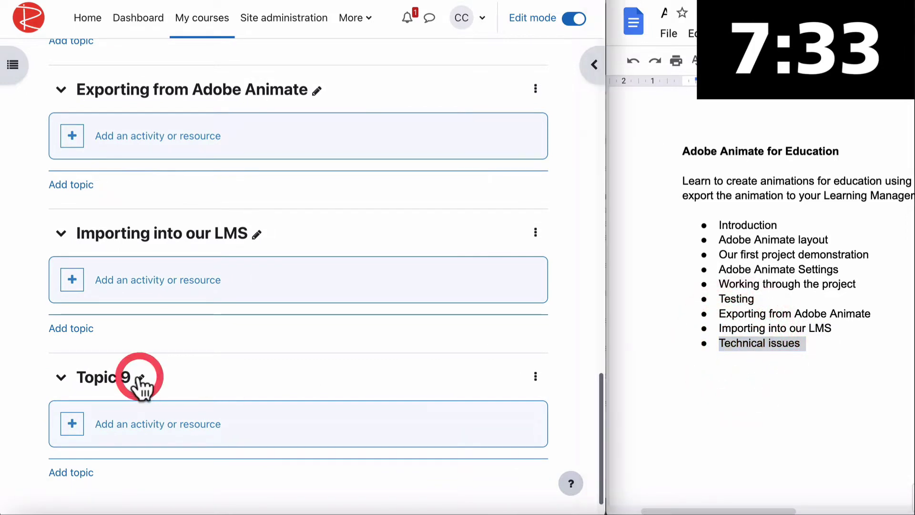
key(ctrl+v)
key(Return)
scroll(246, 370, up, 8)
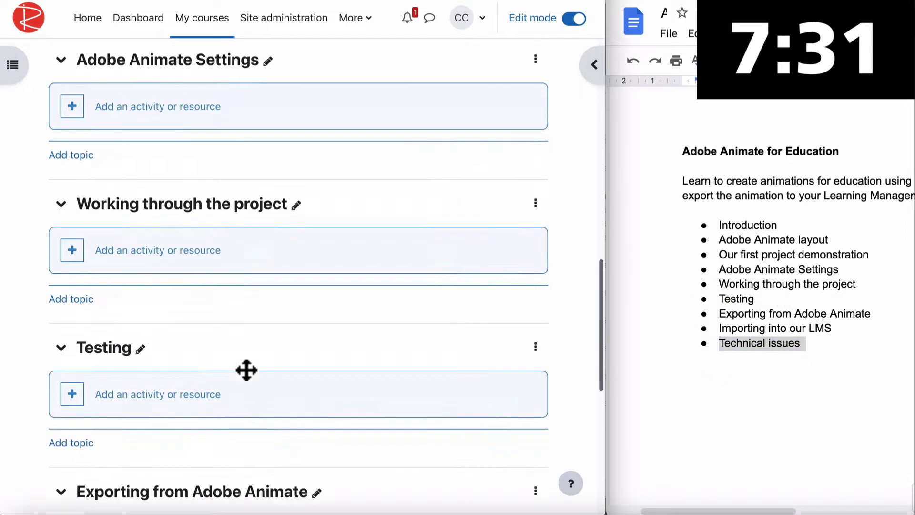
scroll(246, 370, up, 10)
Step: Turn editing off and check the named sections, collapsing and re-expanding Introduction
click(566, 19)
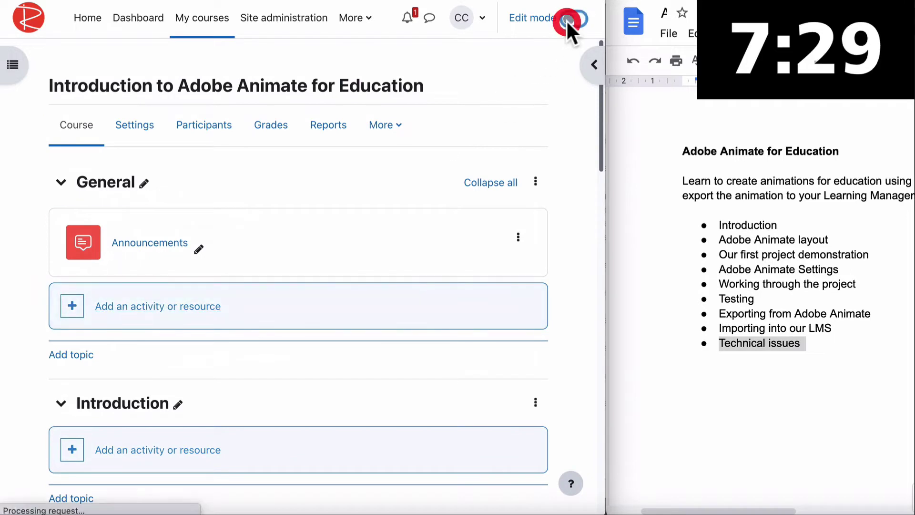
scroll(419, 235, down, 3)
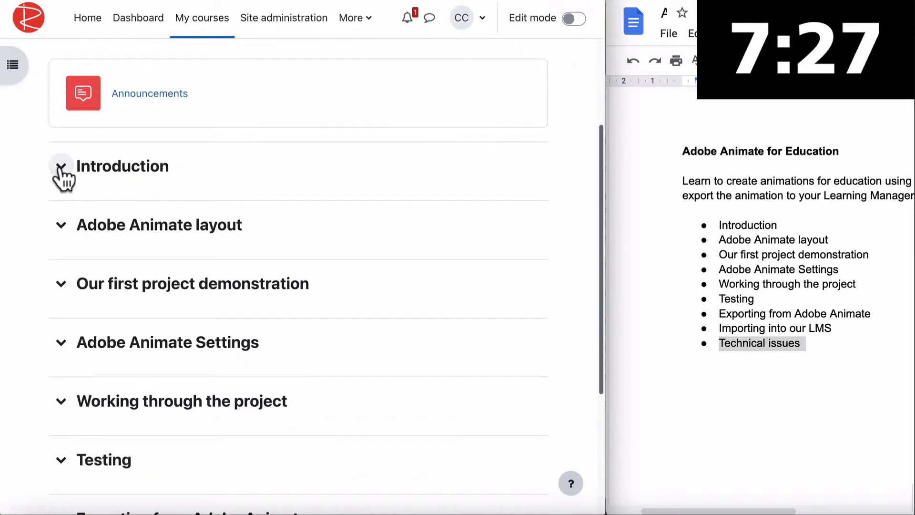
click(61, 166)
click(61, 165)
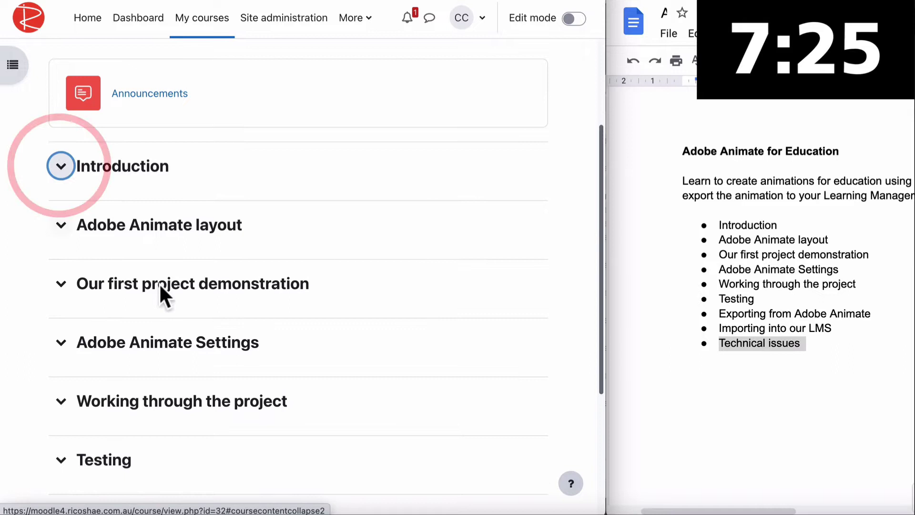
scroll(151, 447, down, 5)
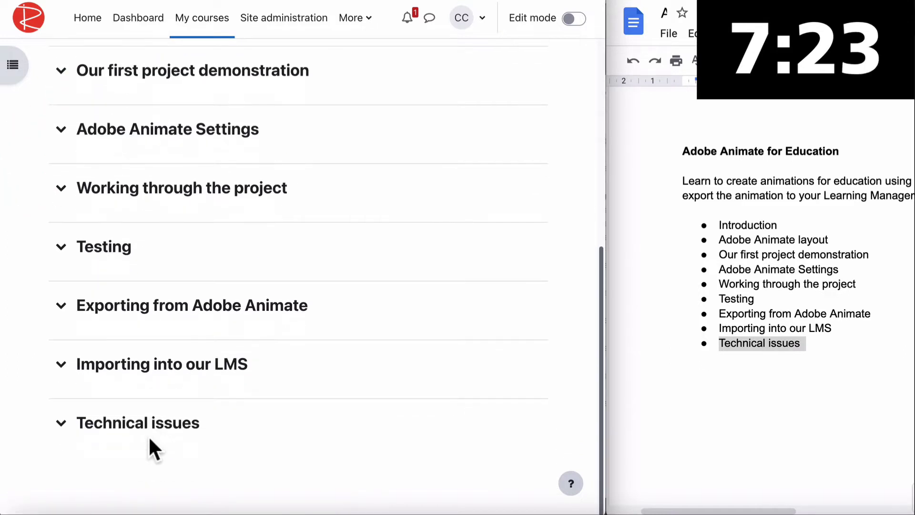
scroll(148, 435, up, 8)
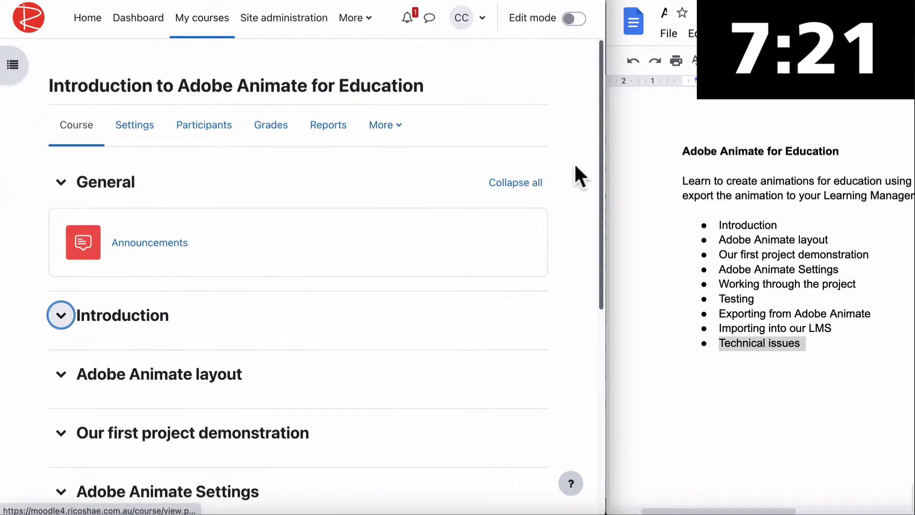
Step: Add an 'Assessment' bullet after Technical issues in the Doc outline
click(808, 345)
key(End)
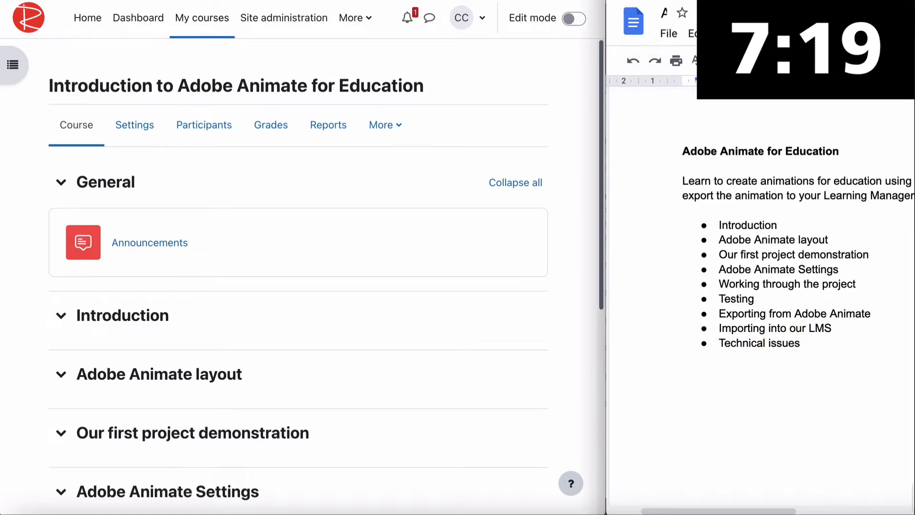
key(Return)
text(Assessment)
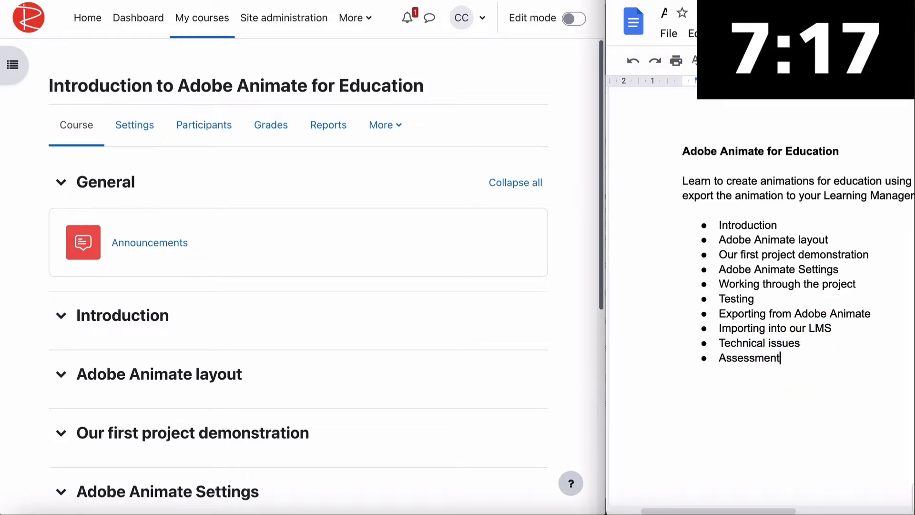
Step: Turn editing back on and add a tenth topic titled 'Assessments/Activities' below Technical issues
click(572, 20)
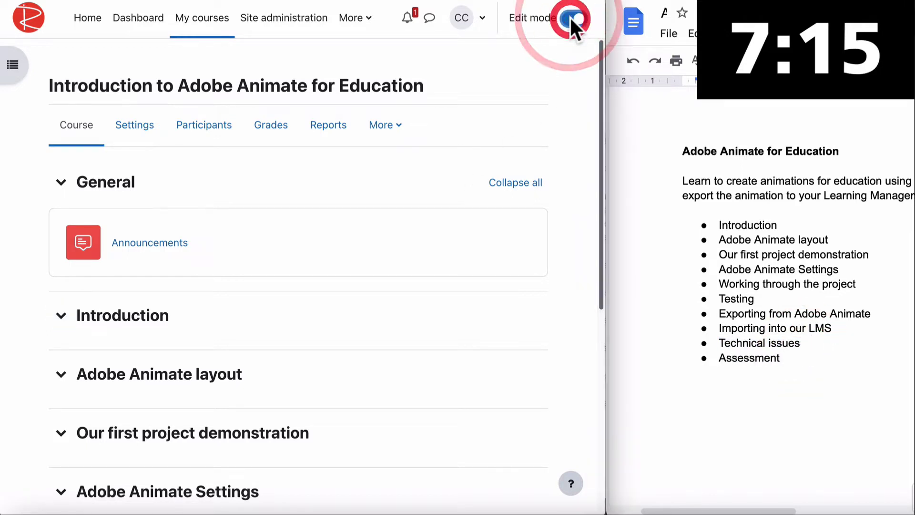
scroll(458, 205, down, 15)
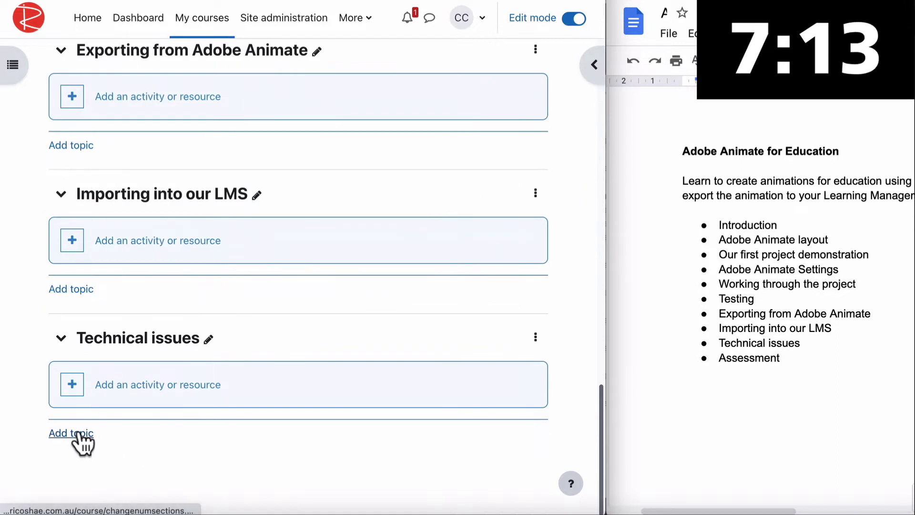
click(77, 432)
scroll(209, 470, down, 3)
click(149, 349)
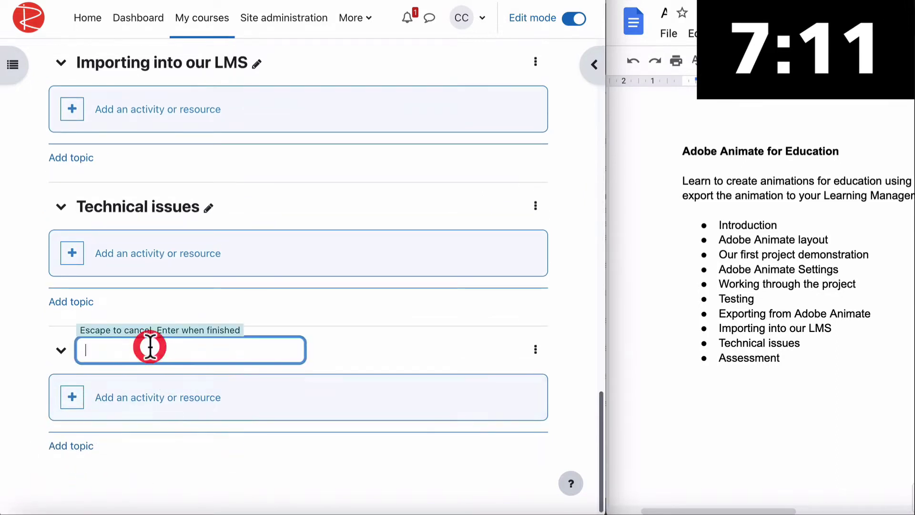
text(Assessments/Activities)
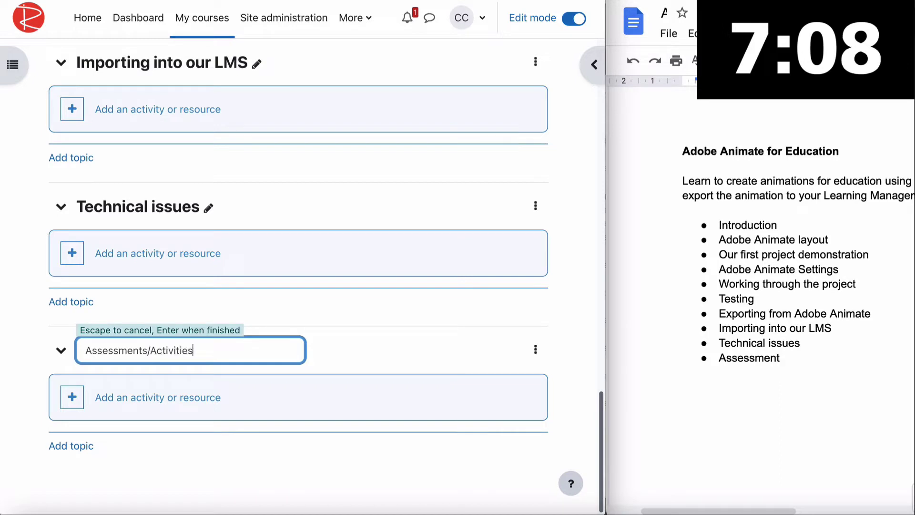
key(Return)
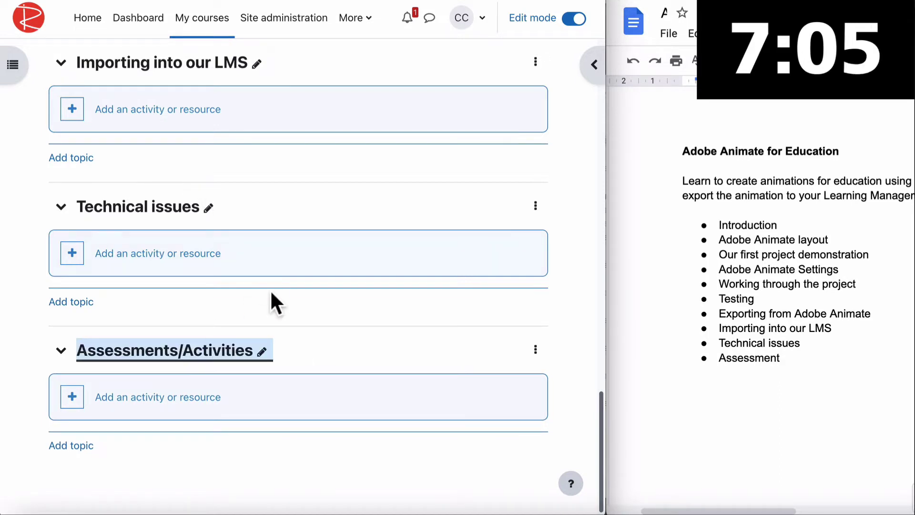
scroll(354, 363, up, 15)
scroll(355, 364, down, 15)
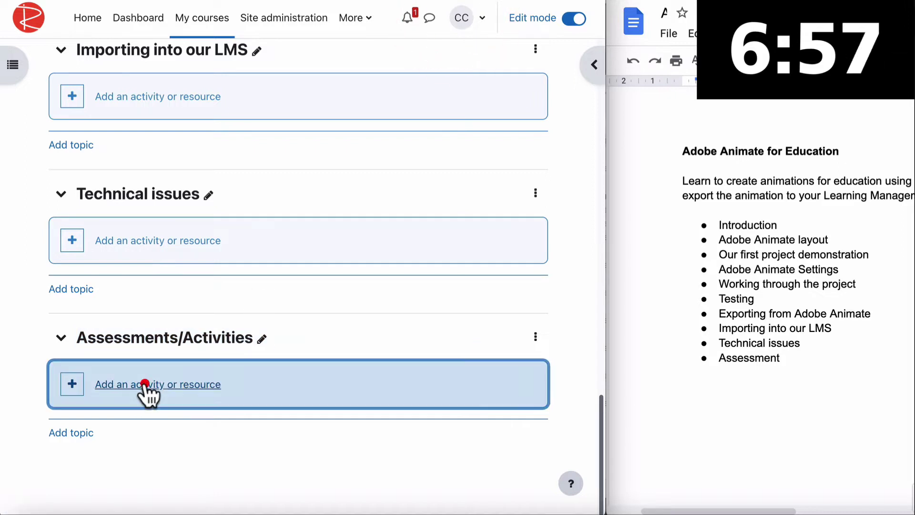
Step: Create an Assignment activity in Assessments/Activities named 'Assignment 1'
click(147, 393)
click(209, 106)
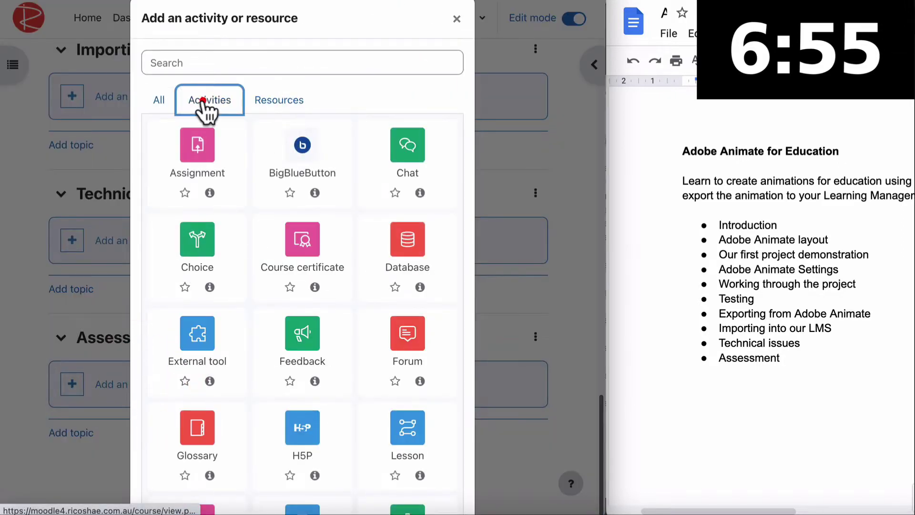
click(201, 158)
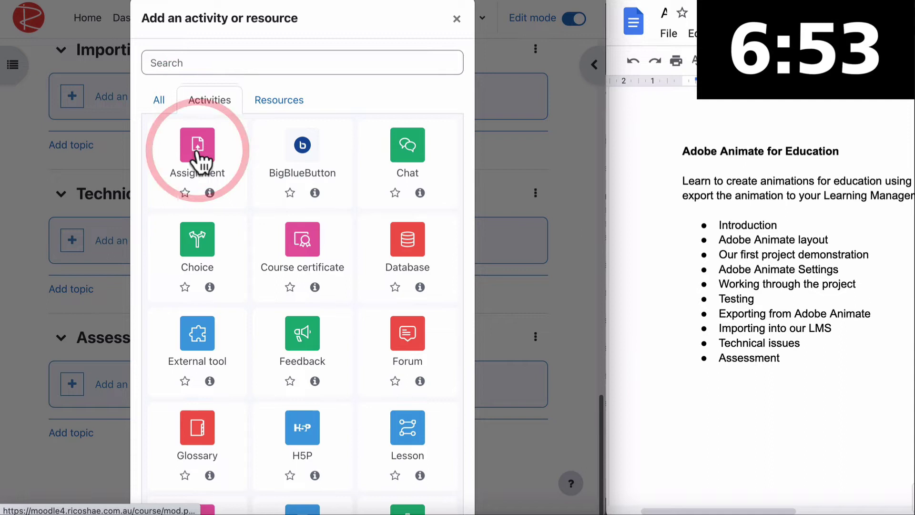
click(224, 248)
text(As)
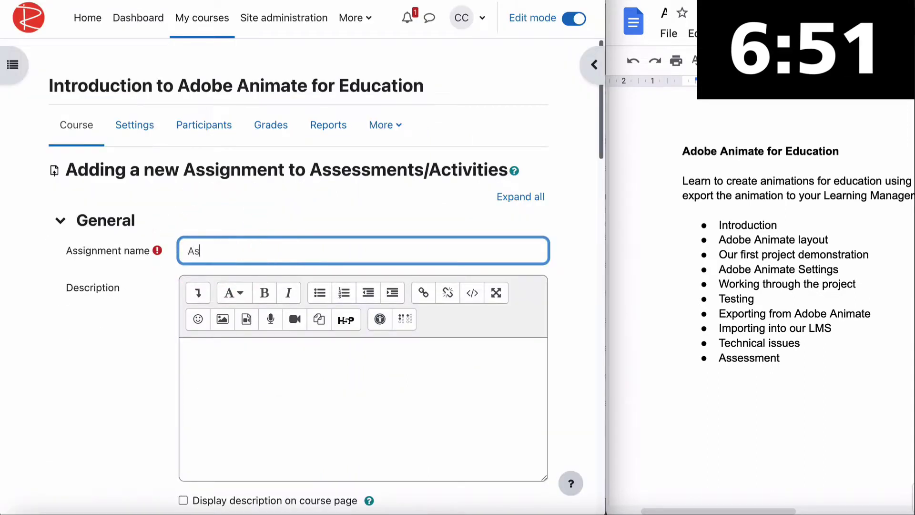
text(signment 1)
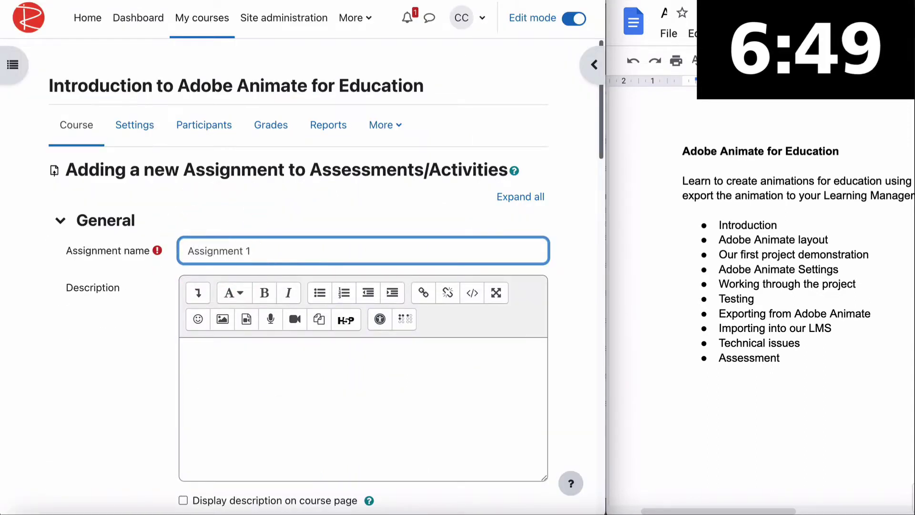
scroll(216, 253, down, 5)
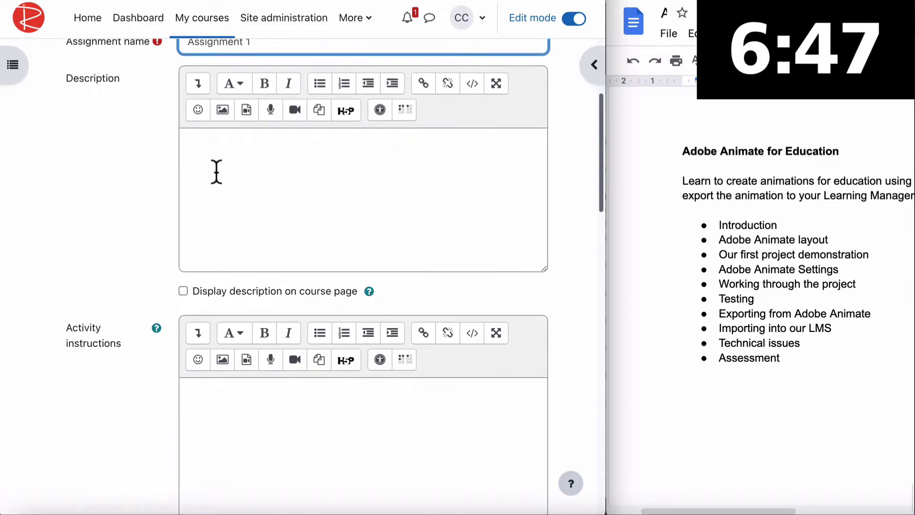
click(214, 168)
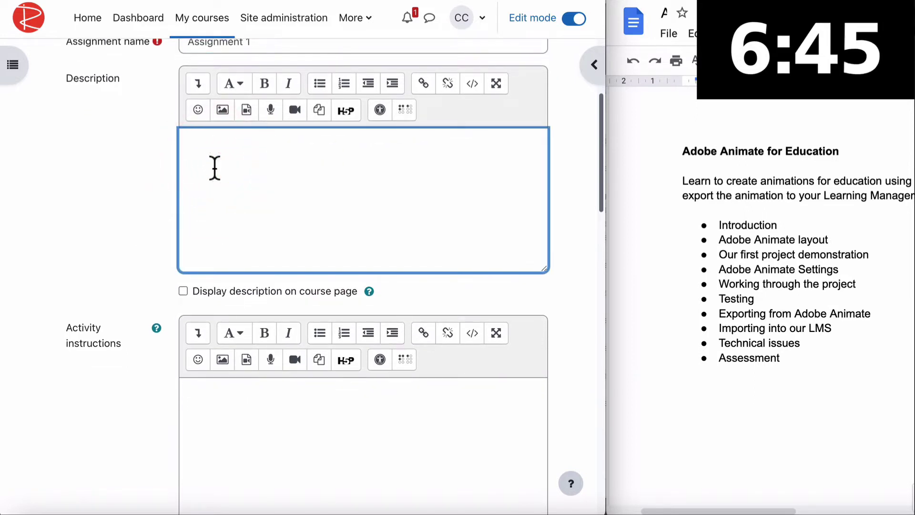
scroll(215, 168, up, 1)
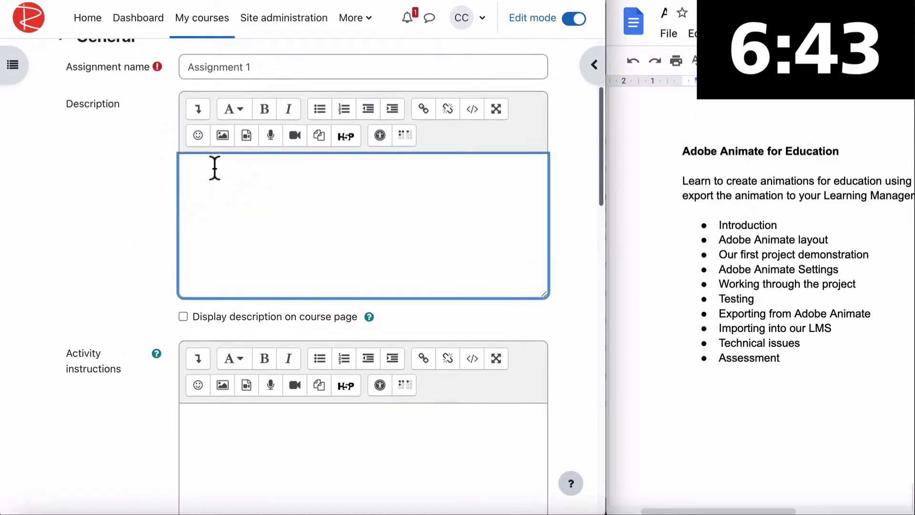
click(717, 267)
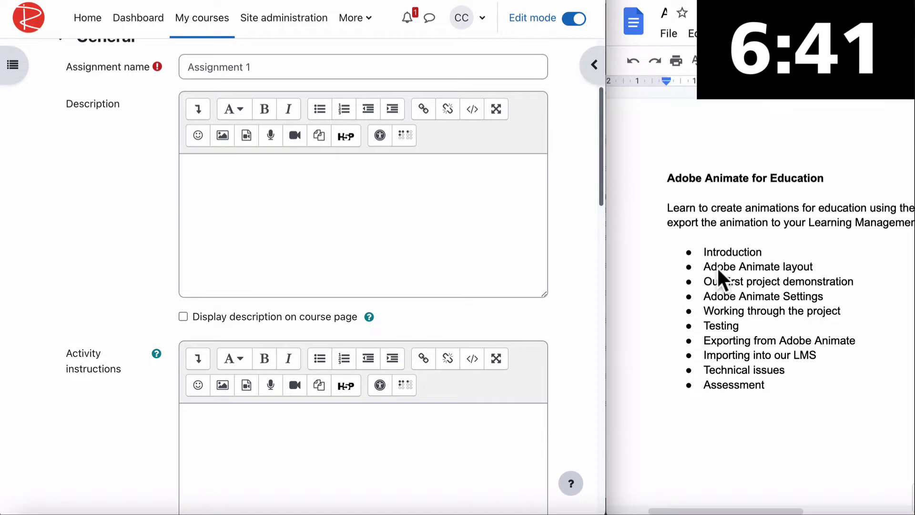
Step: Capitalise 'Animate' in the Doc's Assignment 1 notes and select its first two task lines
scroll(717, 267, down, 7)
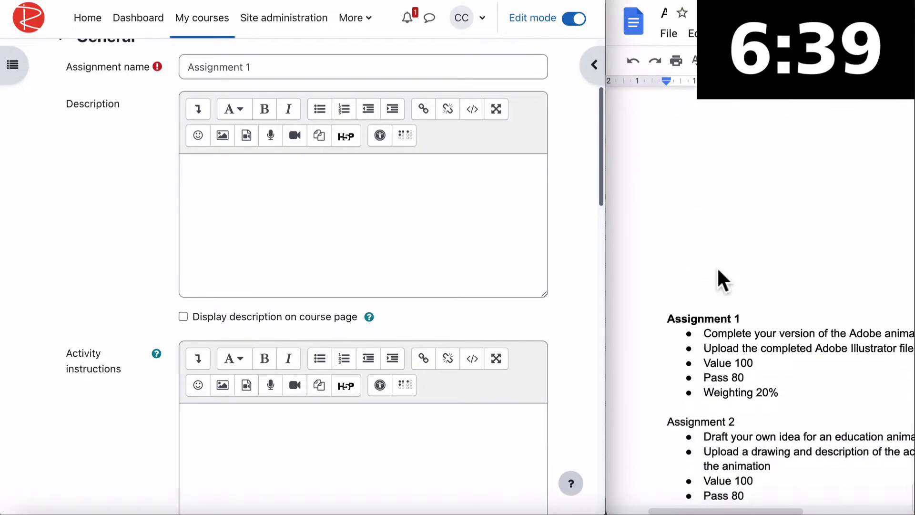
scroll(723, 281, down, 2)
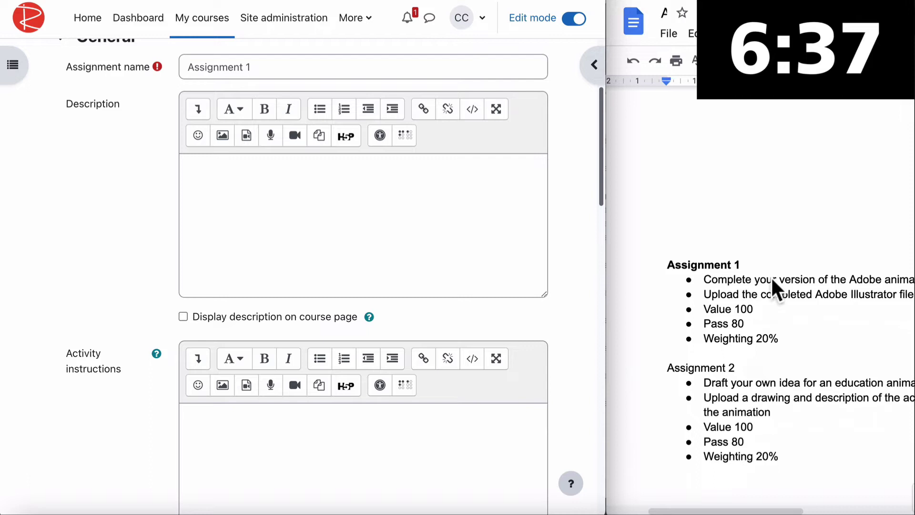
scroll(772, 281, right, 3)
scroll(772, 282, left, 1)
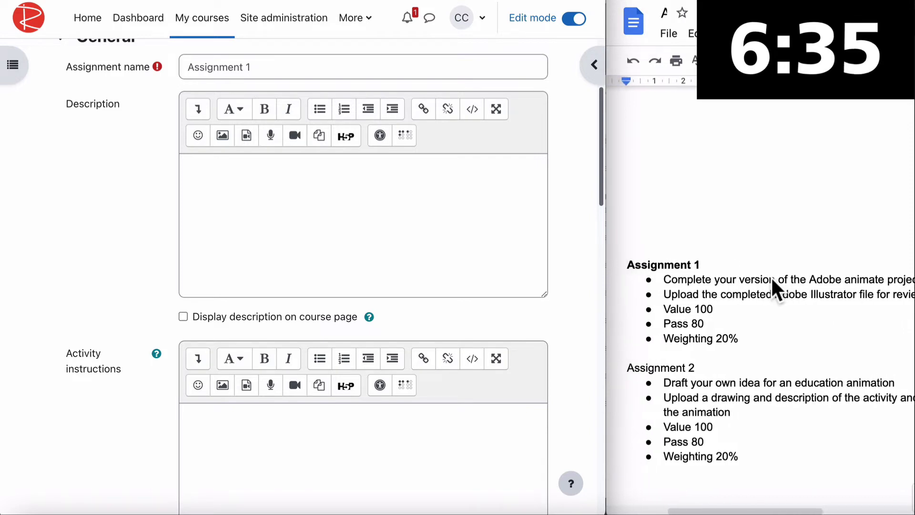
click(853, 280)
key(BackSpace)
text(A)
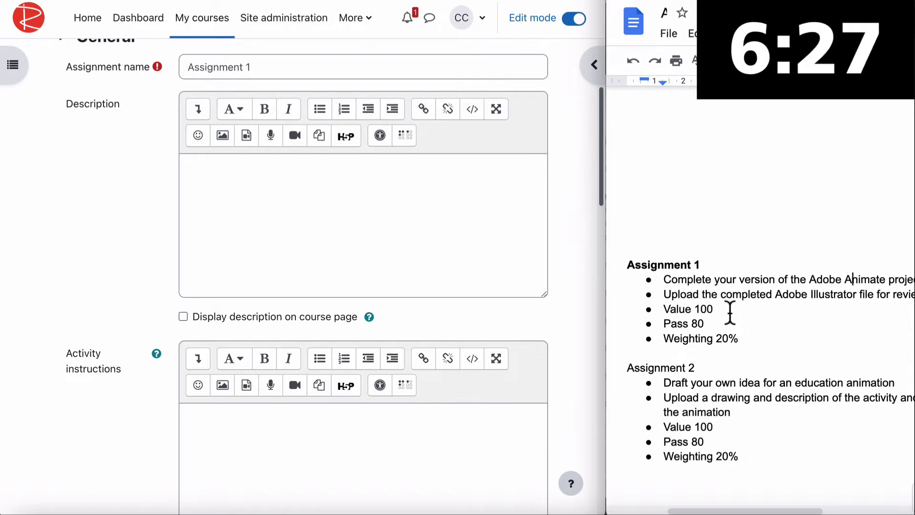
drag(911, 294, 661, 279)
Step: Paste the Adobe Animate project and Illustrator upload lines into Description as non-bold bullets
click(224, 177)
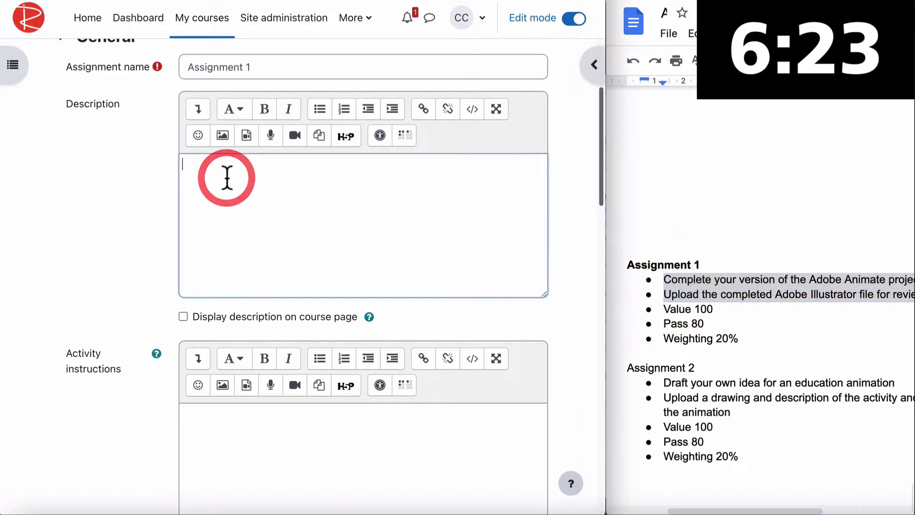
text(Complete your version of the Adobe Animate project\nUpload the completed Adobe Illustrator file for review)
drag(464, 206, 164, 174)
click(318, 107)
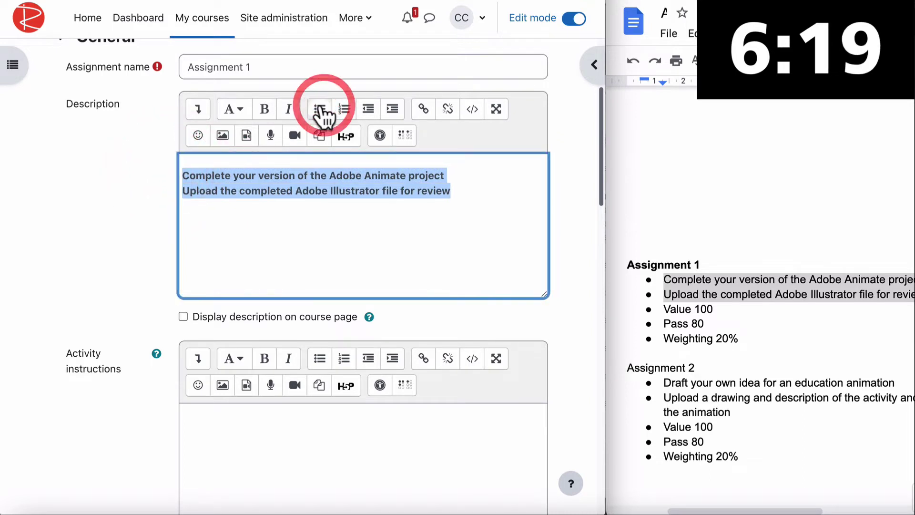
click(320, 109)
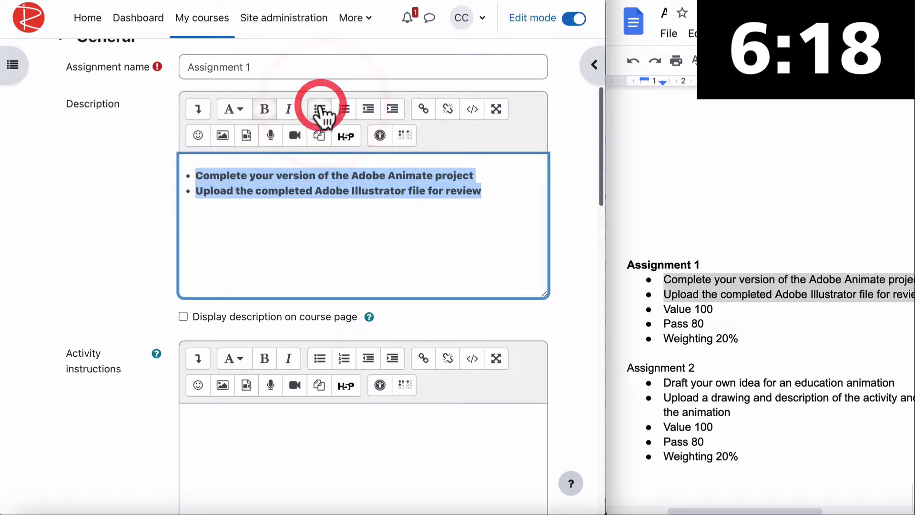
click(263, 109)
click(448, 192)
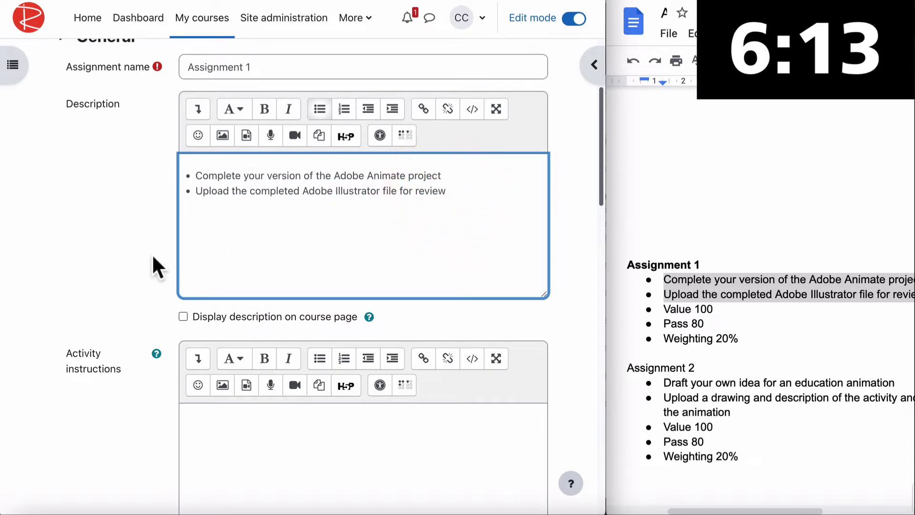
Step: Replace Assignment 1's description with the two pasted plain-text lines, formatted as a bulleted list
click(197, 109)
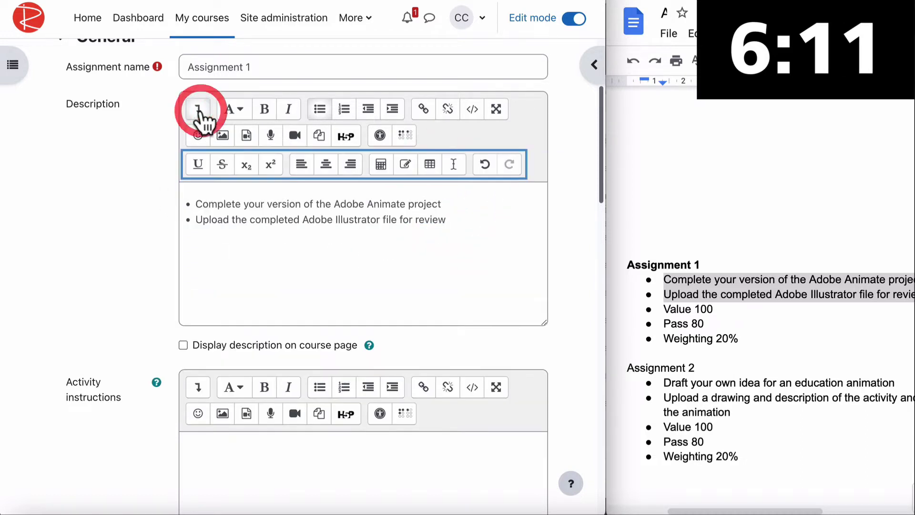
click(472, 110)
scroll(375, 237, down, 3)
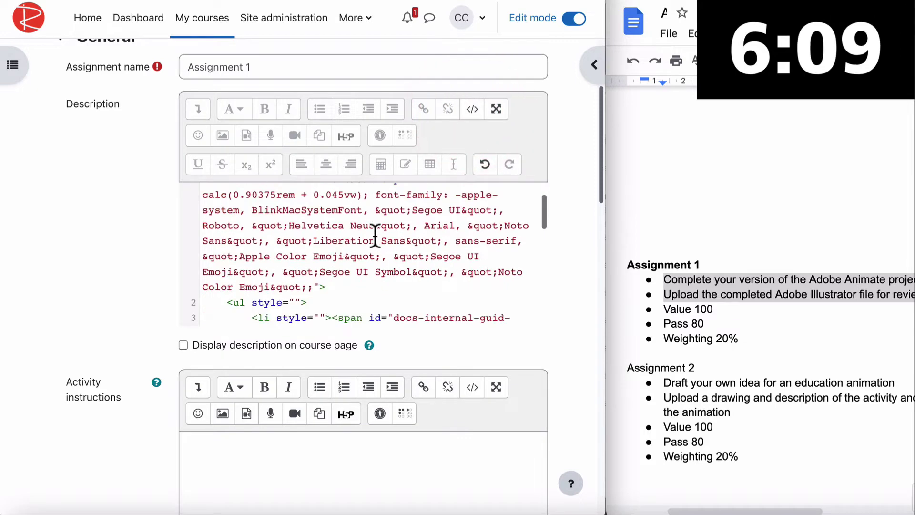
scroll(376, 237, up, 5)
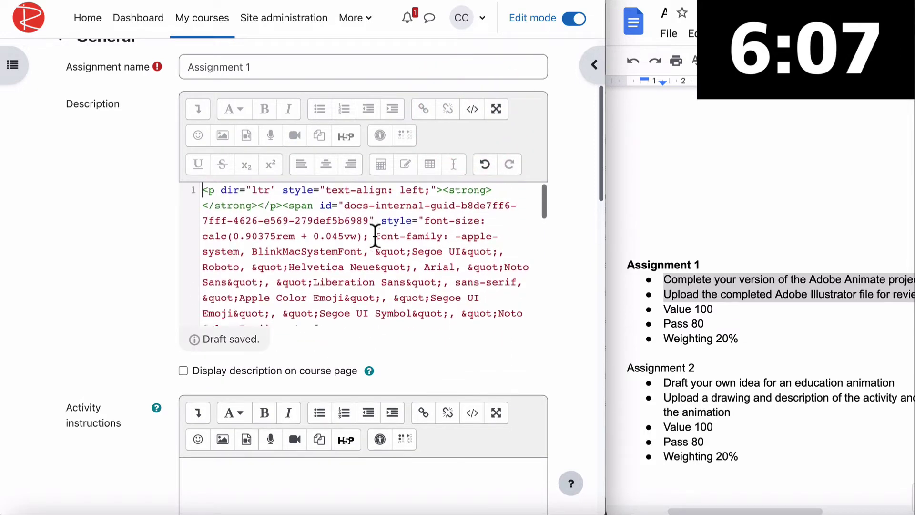
drag(319, 319, 312, 266)
click(472, 109)
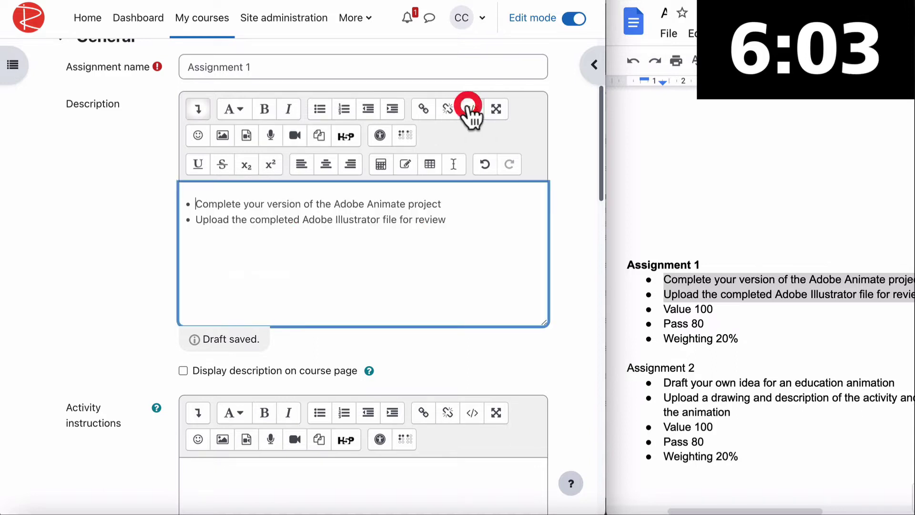
click(415, 210)
key(ctrl+a)
key(ctrl+c)
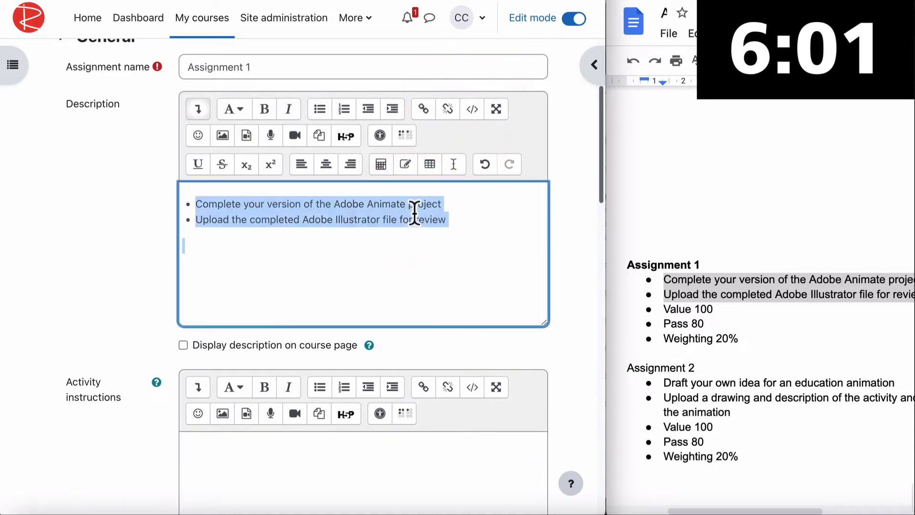
key(BackSpace)
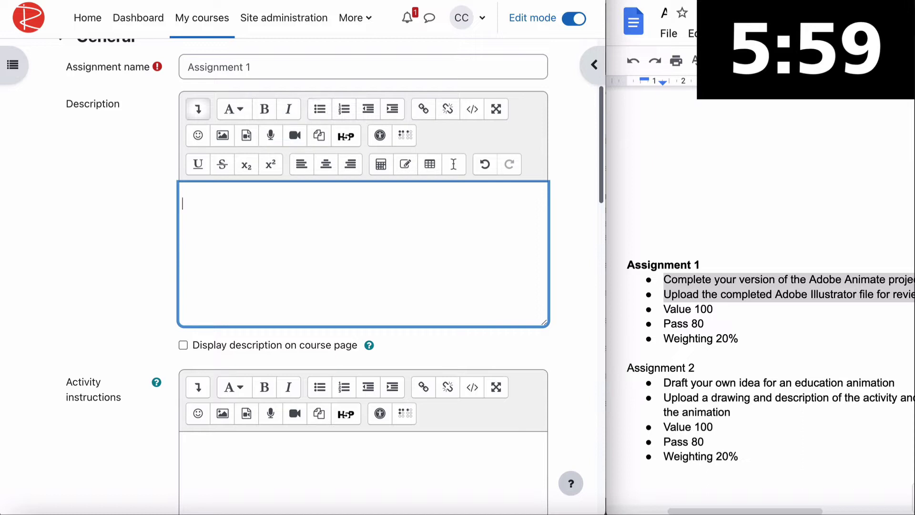
key(ctrl+v)
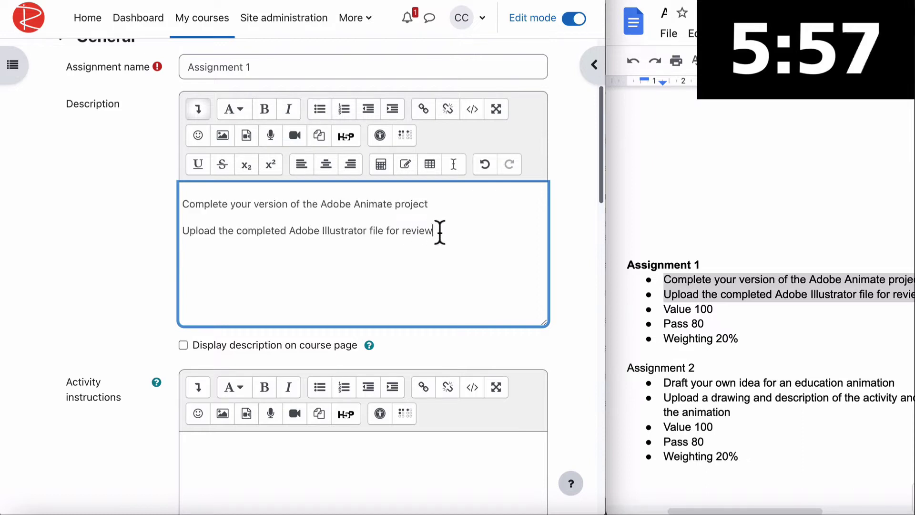
drag(440, 233, 219, 203)
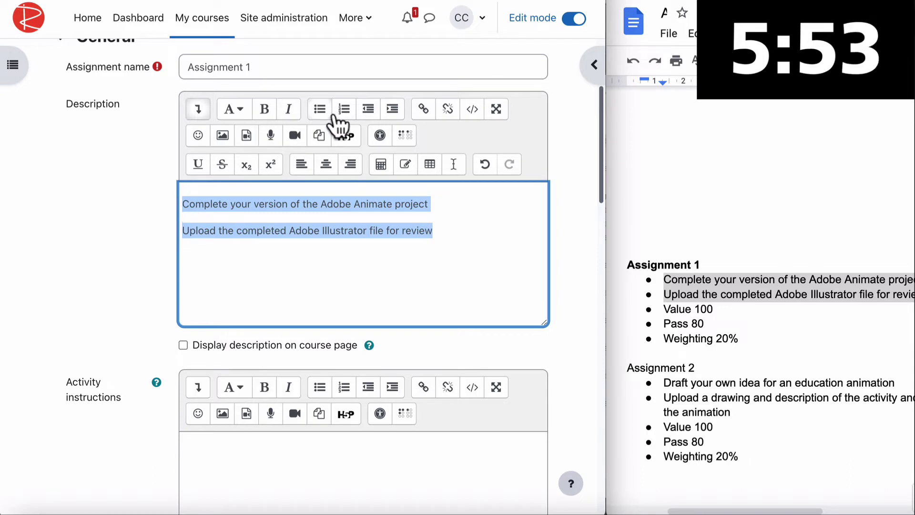
click(319, 111)
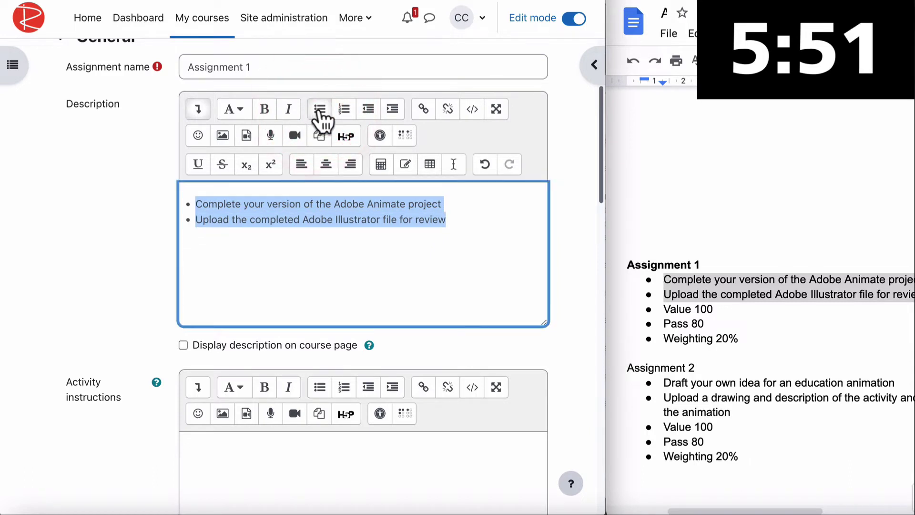
Step: Delete the leftover HTML after the list in source view, leaving only the two bullets
click(472, 109)
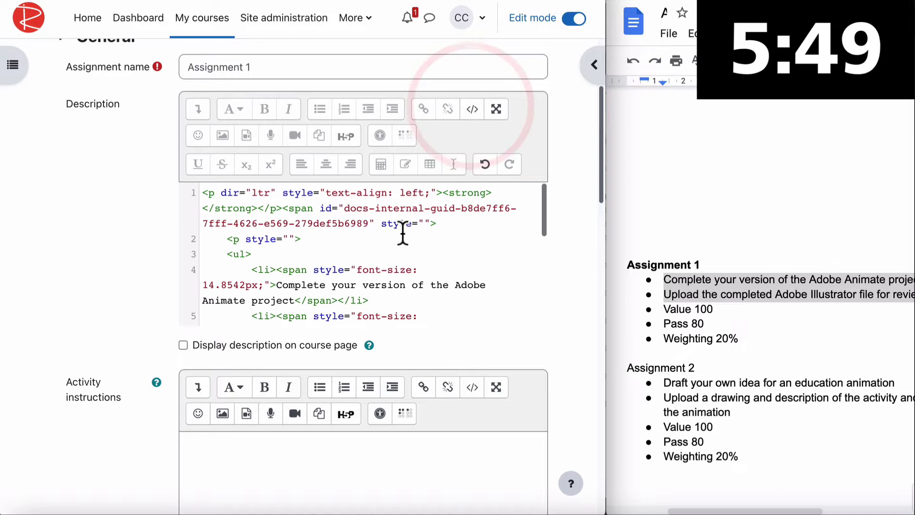
scroll(403, 233, down, 3)
scroll(403, 234, down, 5)
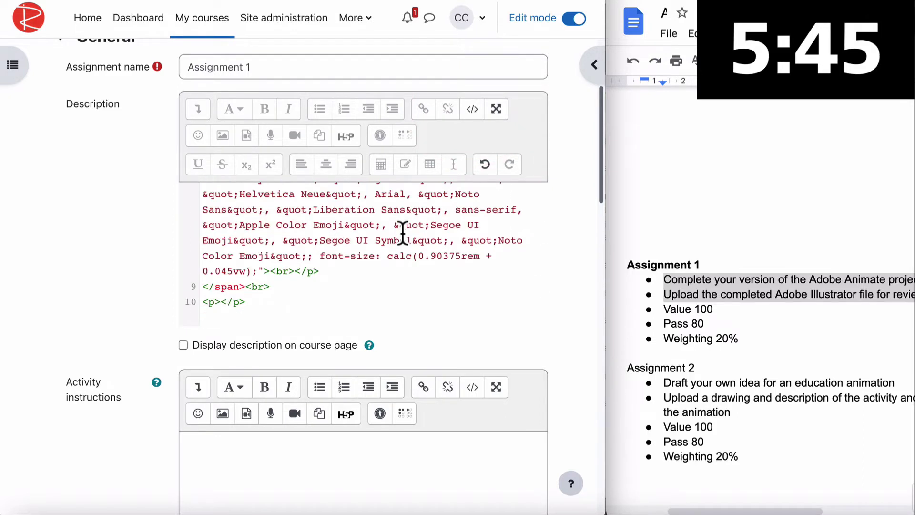
drag(279, 306, 194, 291)
scroll(240, 230, up, 4)
key(BackSpace)
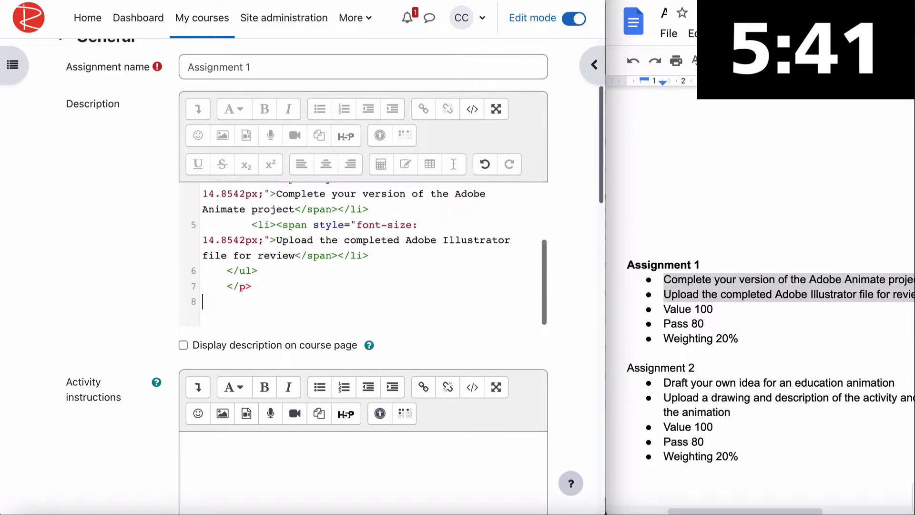
key(BackSpace)
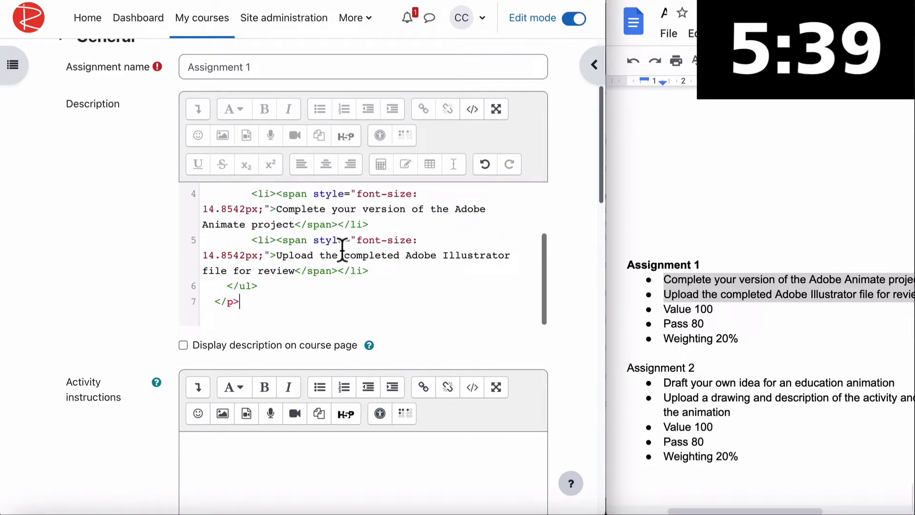
scroll(272, 255, up, 3)
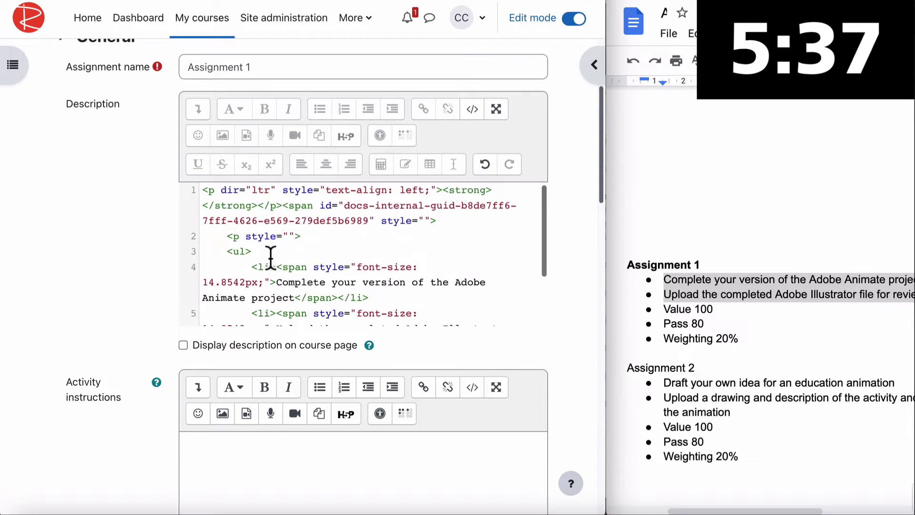
scroll(271, 258, down, 3)
scroll(269, 258, up, 3)
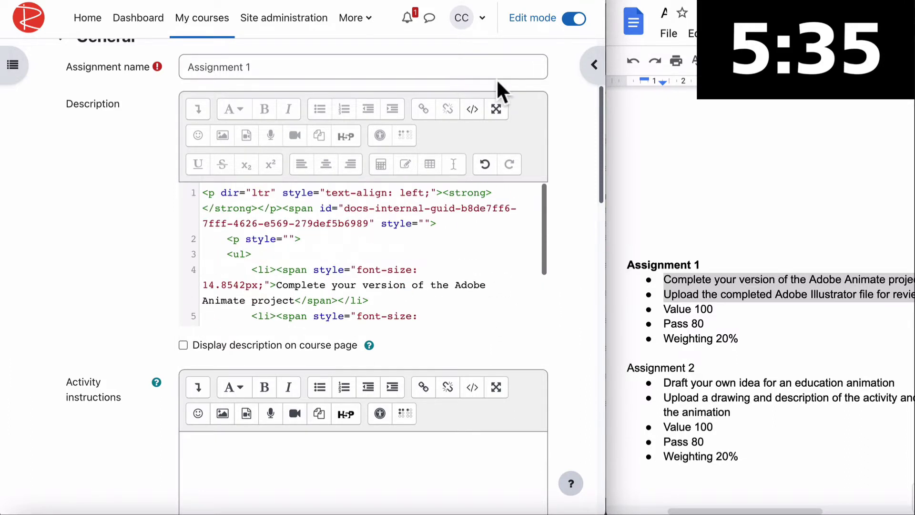
click(472, 109)
Step: Disable Assignment 1's Due date and Remind me to grade by dates under Availability
scroll(127, 246, down, 1)
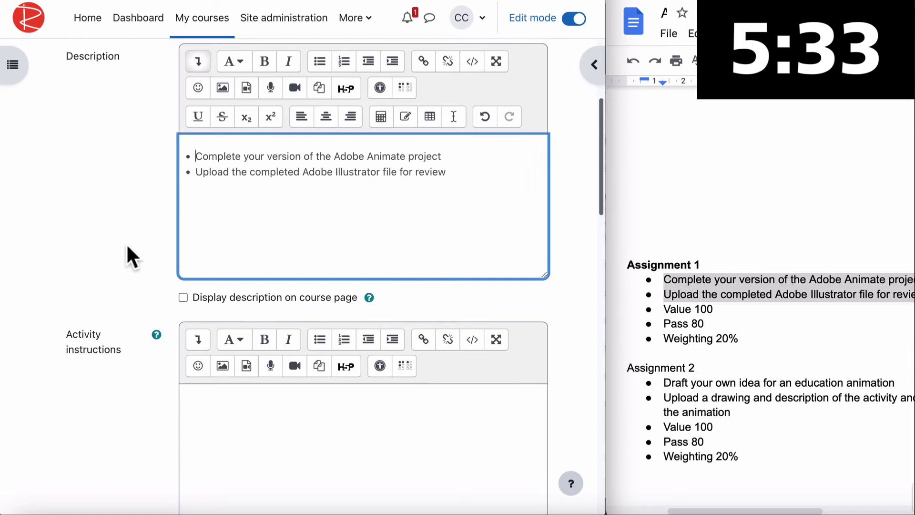
scroll(127, 247, down, 5)
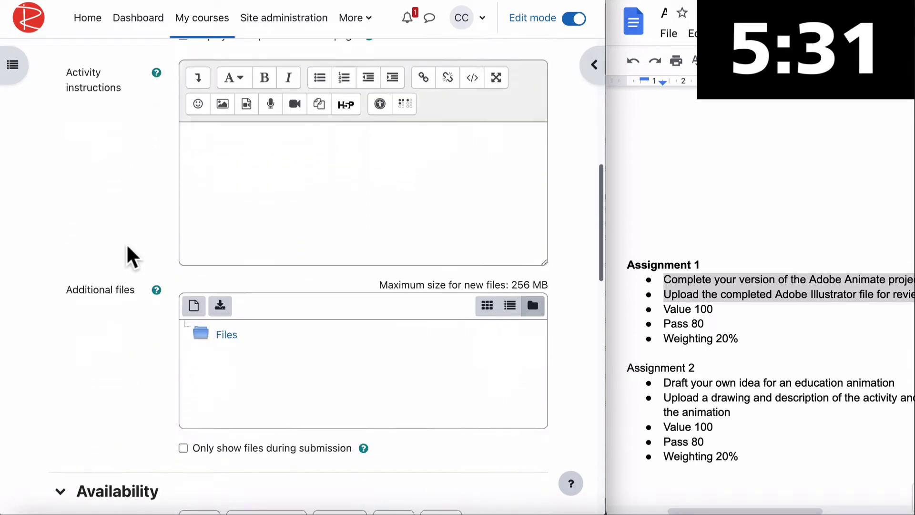
scroll(126, 246, down, 5)
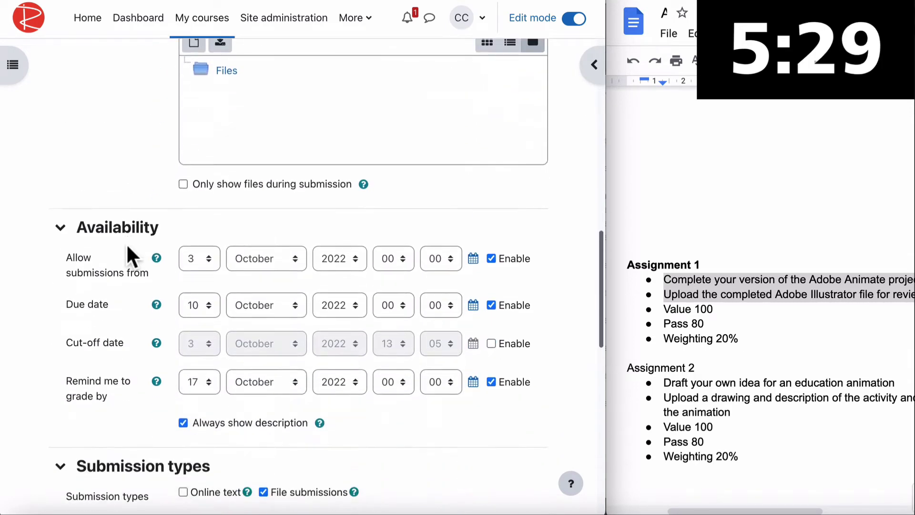
scroll(127, 243, down, 2)
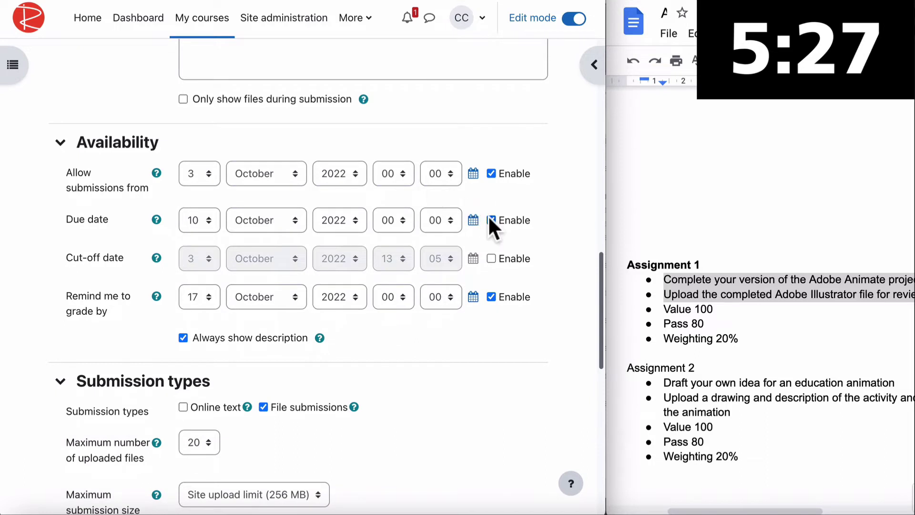
click(491, 220)
click(491, 297)
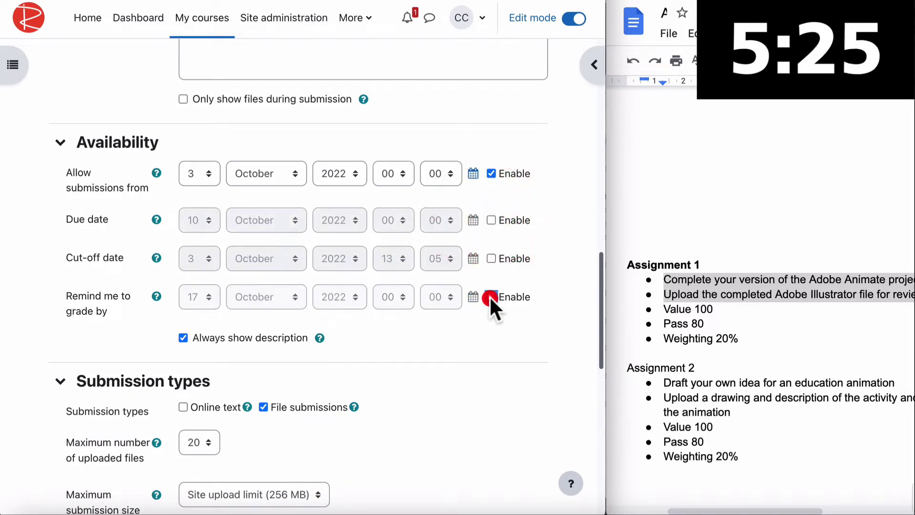
scroll(71, 325, down, 4)
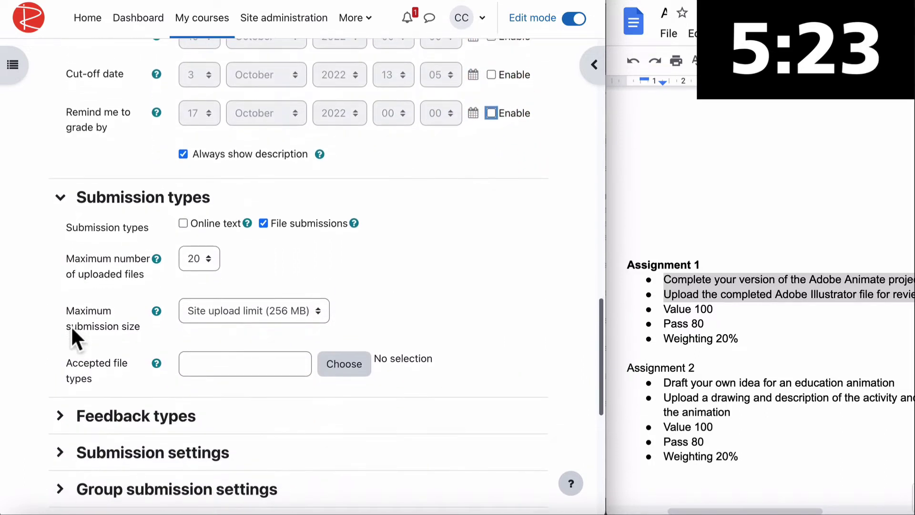
scroll(71, 325, up, 2)
scroll(71, 325, down, 2)
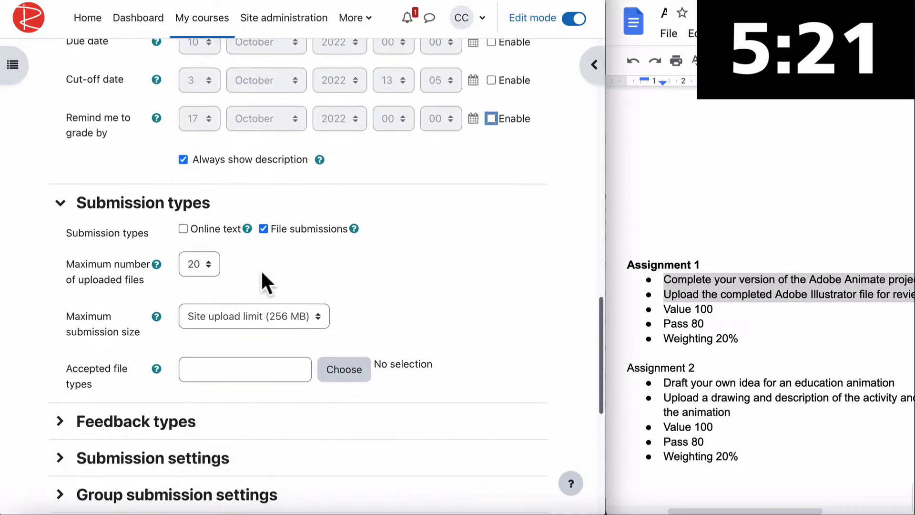
click(734, 279)
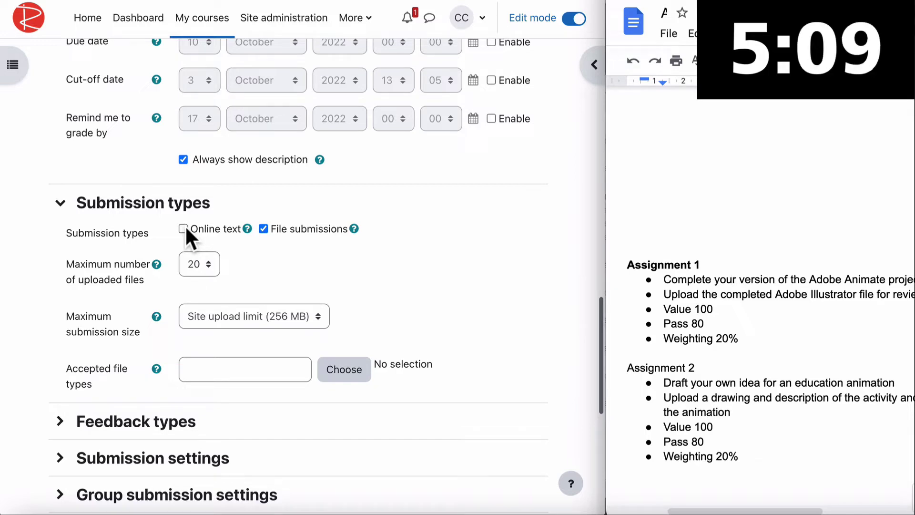
Step: Open the accepted file types picker and search it for the .ai extension
scroll(239, 267, down, 3)
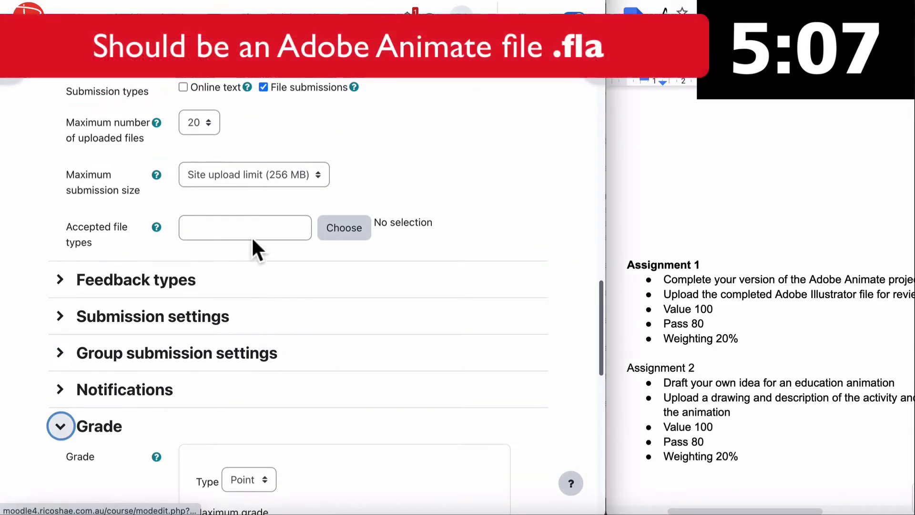
click(219, 226)
text(.)
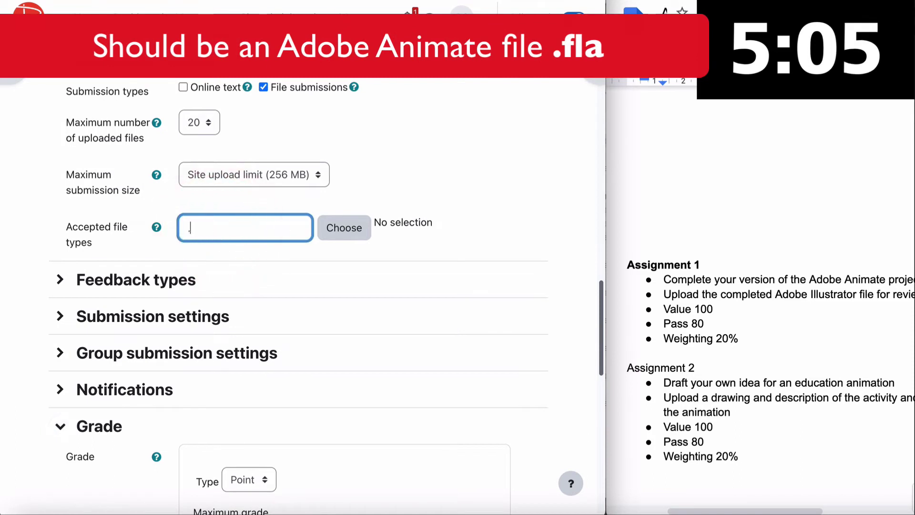
text(ai)
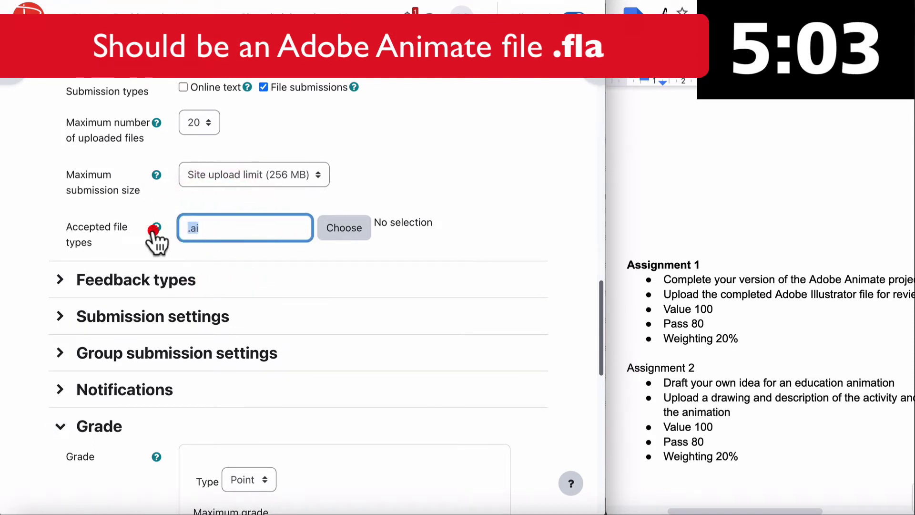
key(BackSpace)
click(345, 227)
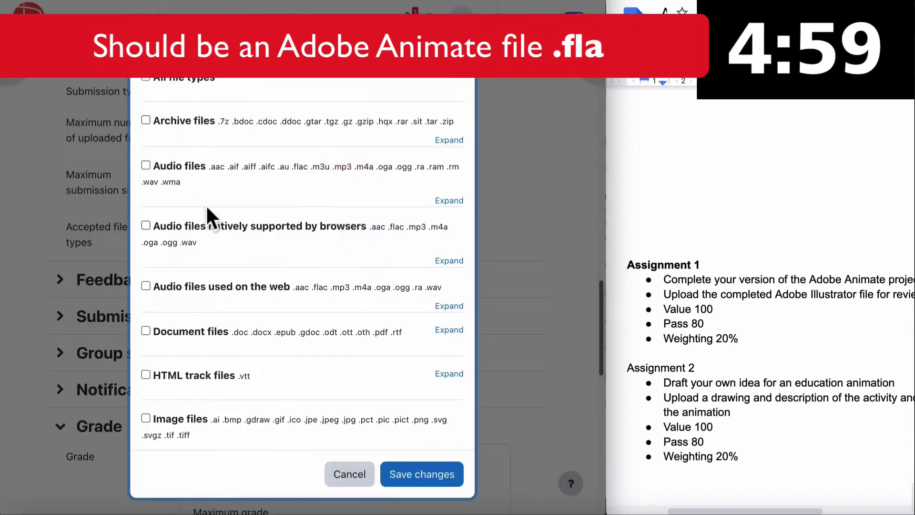
scroll(207, 209, down, 3)
key(super+f)
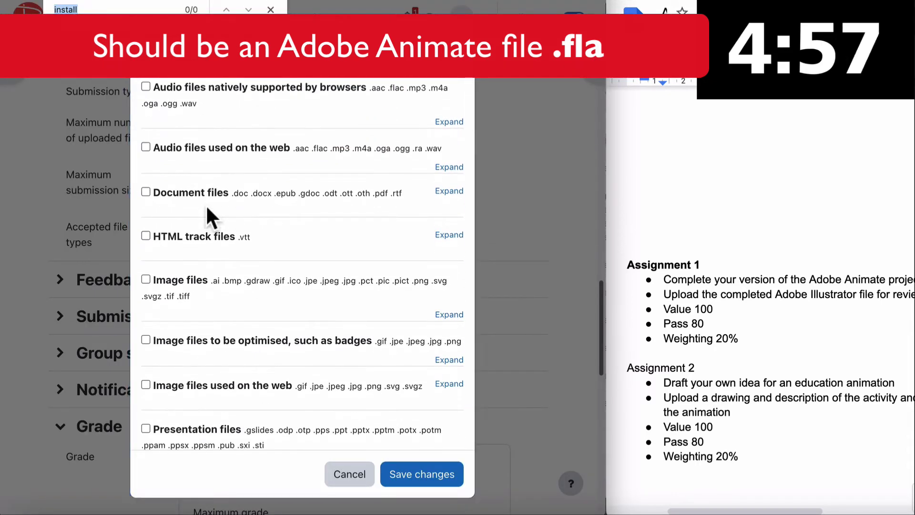
text(.ai)
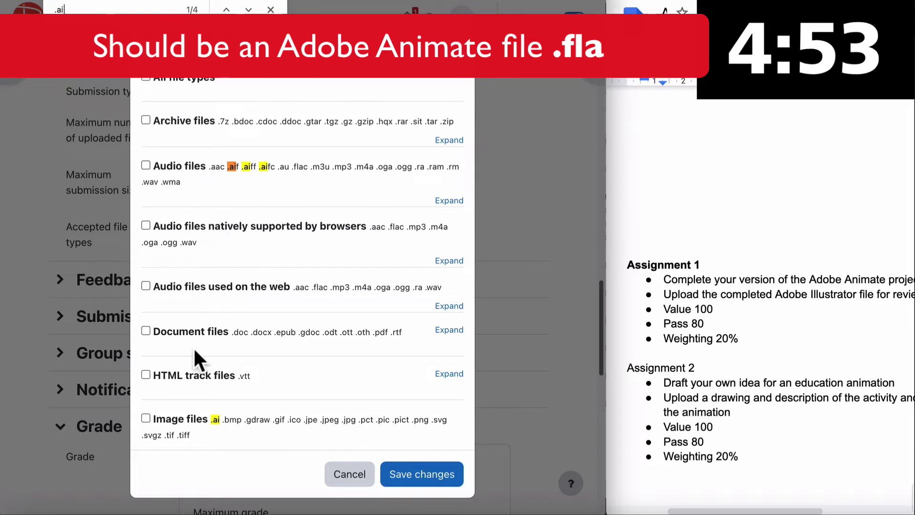
Step: Expand Image files and tick Image (POSTSCRIPT) .ai as an accepted type
scroll(194, 352, down, 1)
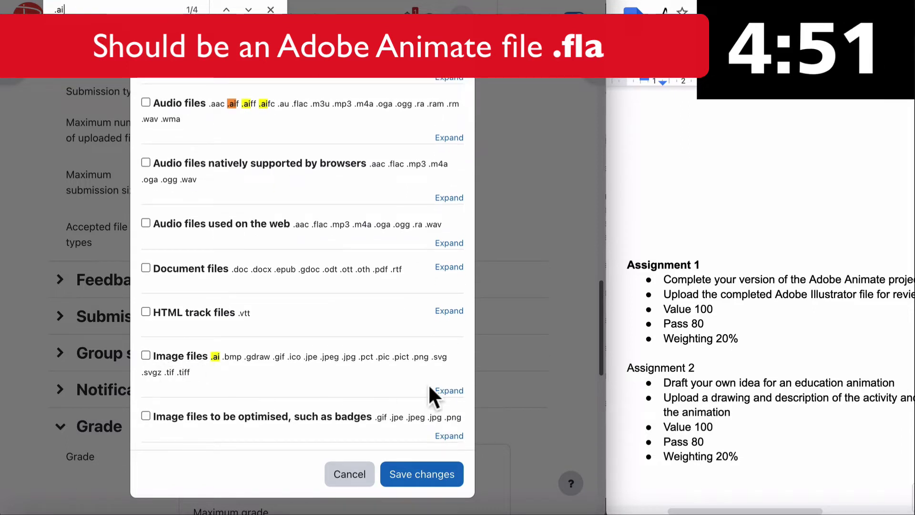
click(446, 390)
scroll(316, 374, down, 2)
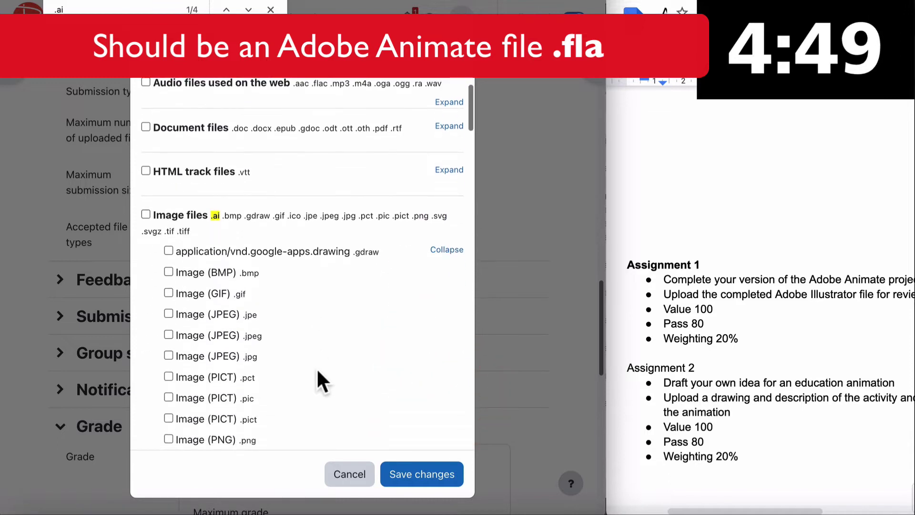
scroll(318, 374, down, 5)
scroll(318, 374, up, 1)
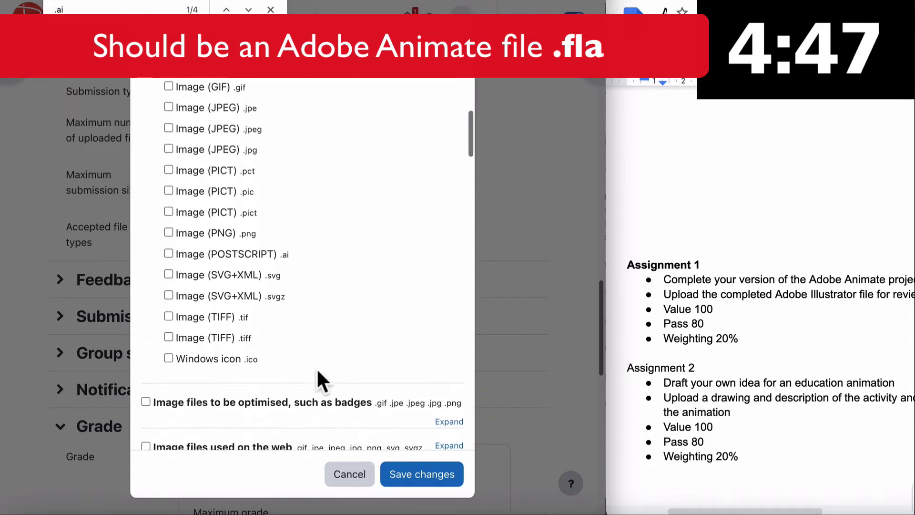
scroll(317, 374, up, 1)
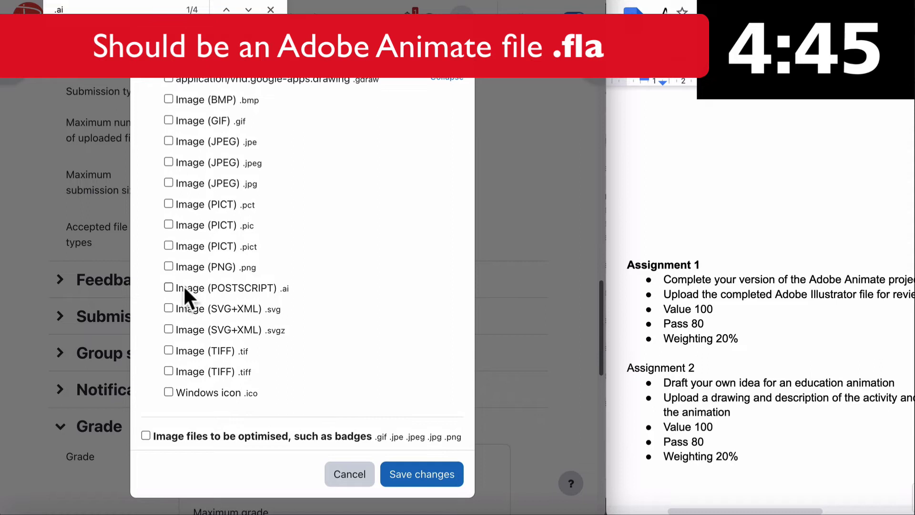
click(171, 287)
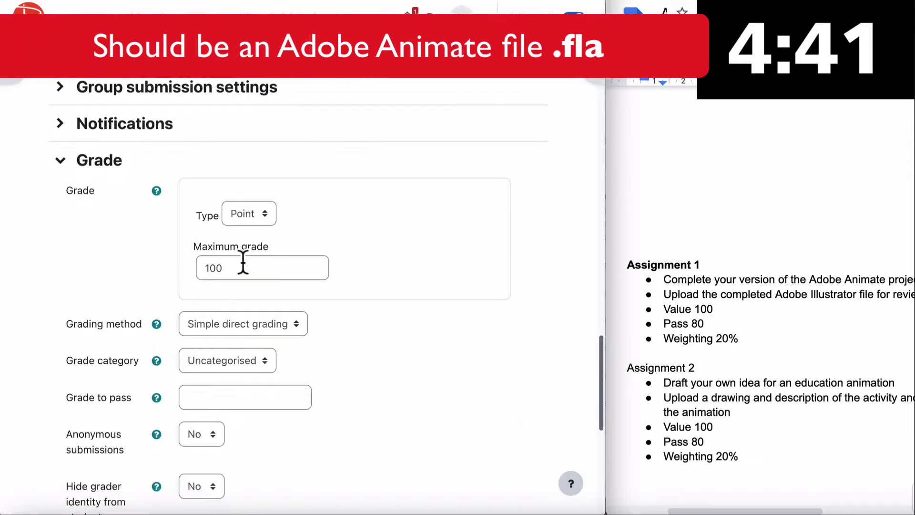
Step: Keep the maximum grade at 100 and enter 80 as the grade to pass
click(243, 264)
scroll(286, 267, down, 2)
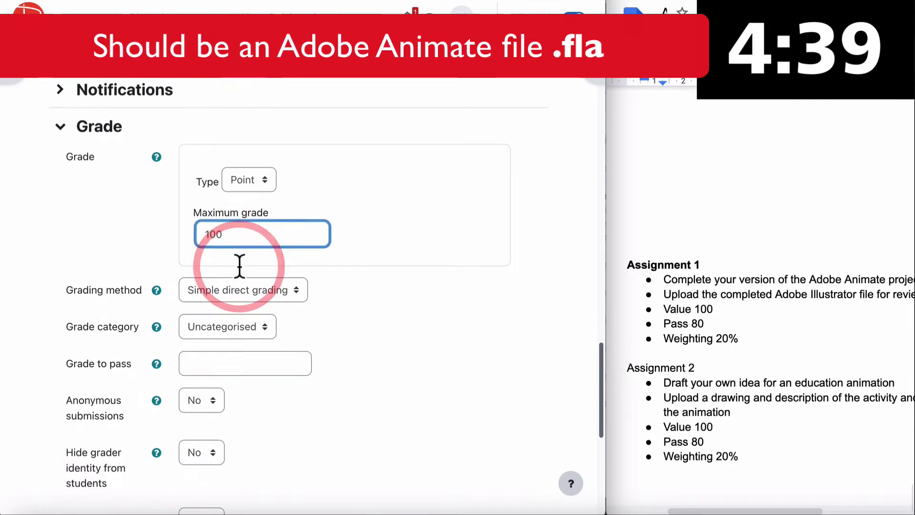
click(711, 313)
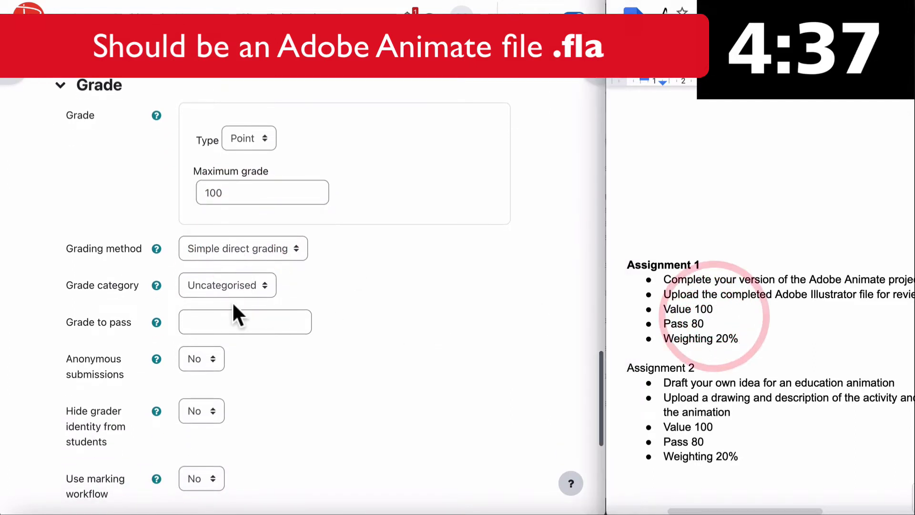
scroll(233, 301, down, 1)
click(230, 289)
text(80)
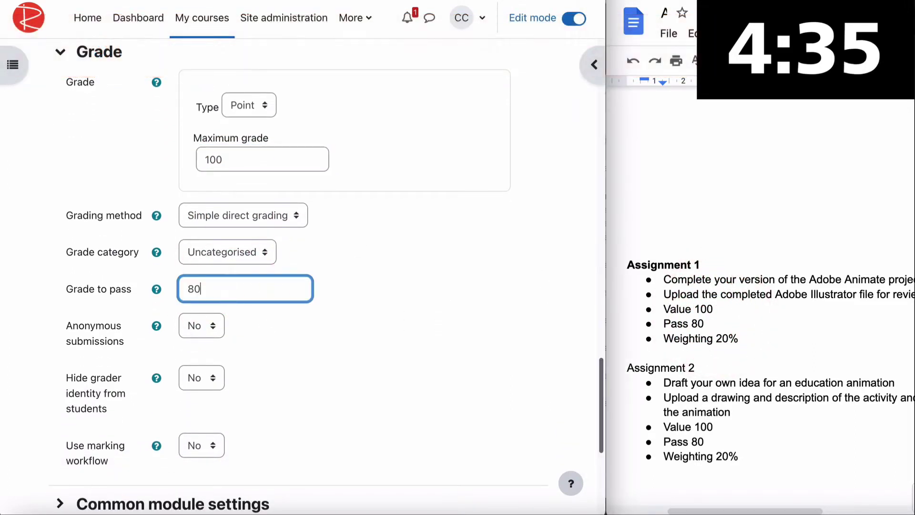
scroll(230, 289, down, 5)
scroll(300, 267, down, 4)
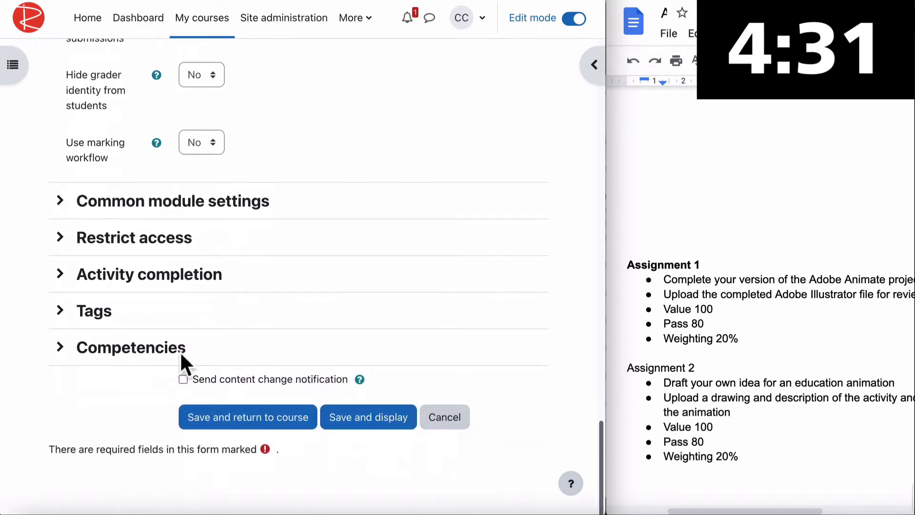
Step: Make Assignment 1 complete on conditions: receive a grade and a passing grade, not on viewing
click(61, 274)
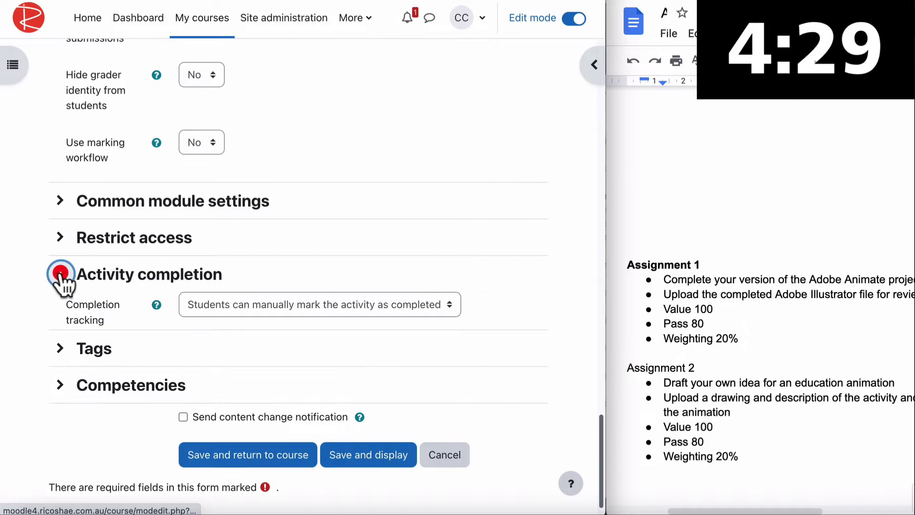
click(276, 302)
click(270, 320)
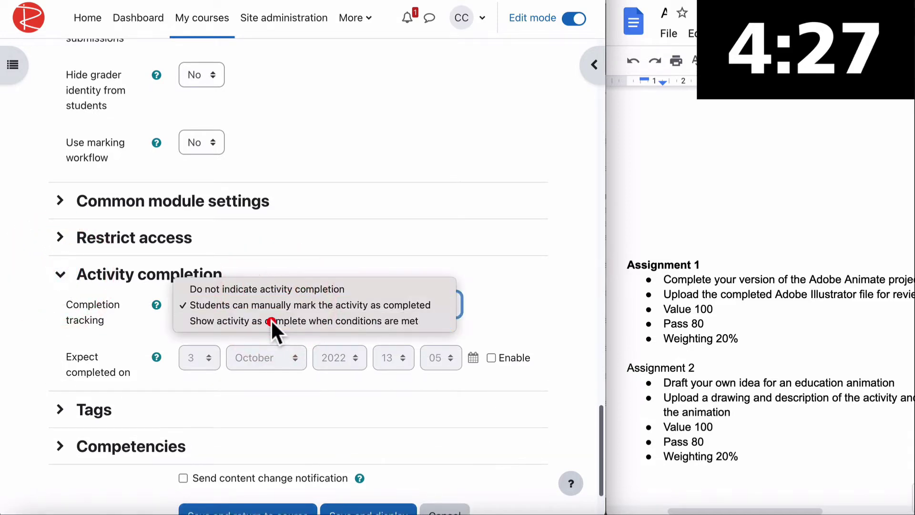
scroll(271, 319, down, 3)
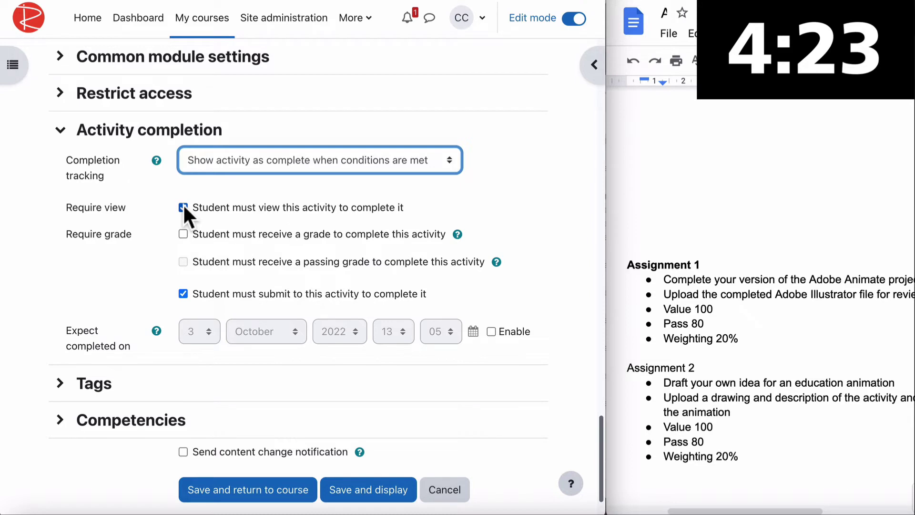
click(183, 208)
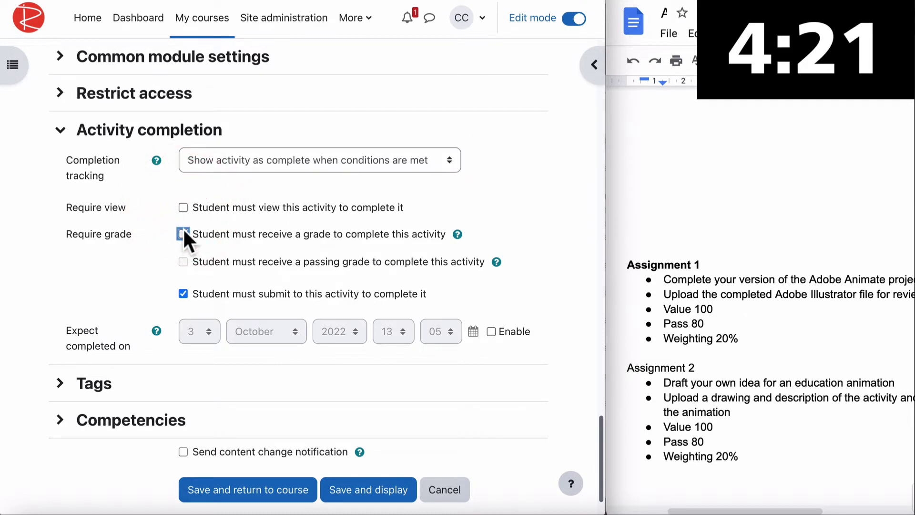
click(183, 234)
click(183, 261)
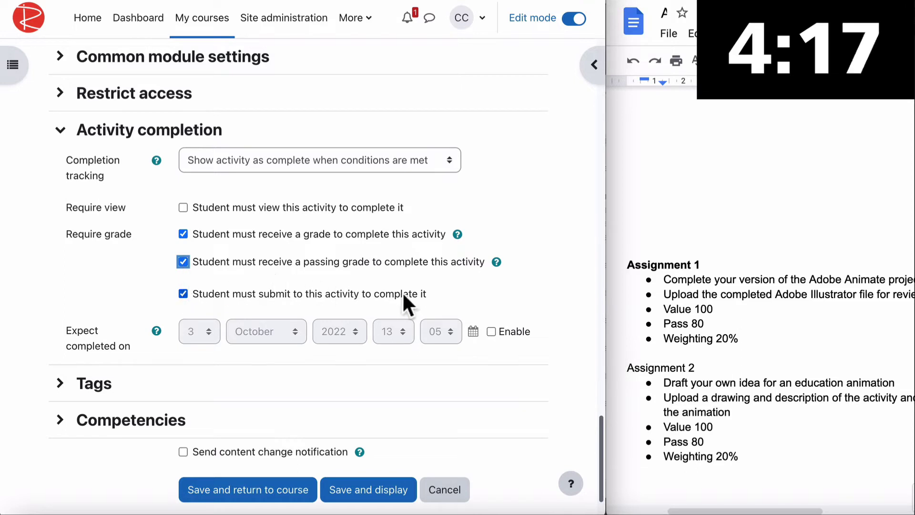
Step: Save Assignment 1 and go back to the course page
scroll(362, 312, down, 1)
click(113, 220)
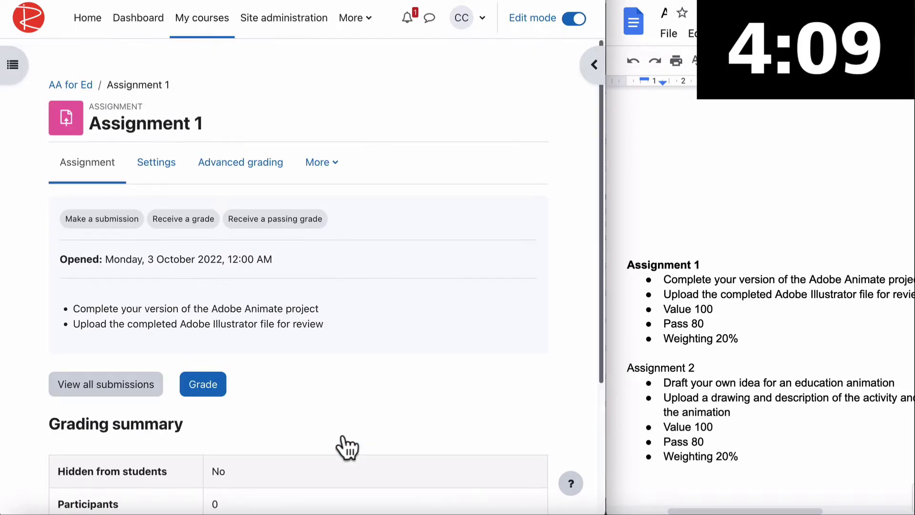
scroll(347, 448, down, 4)
scroll(347, 448, up, 4)
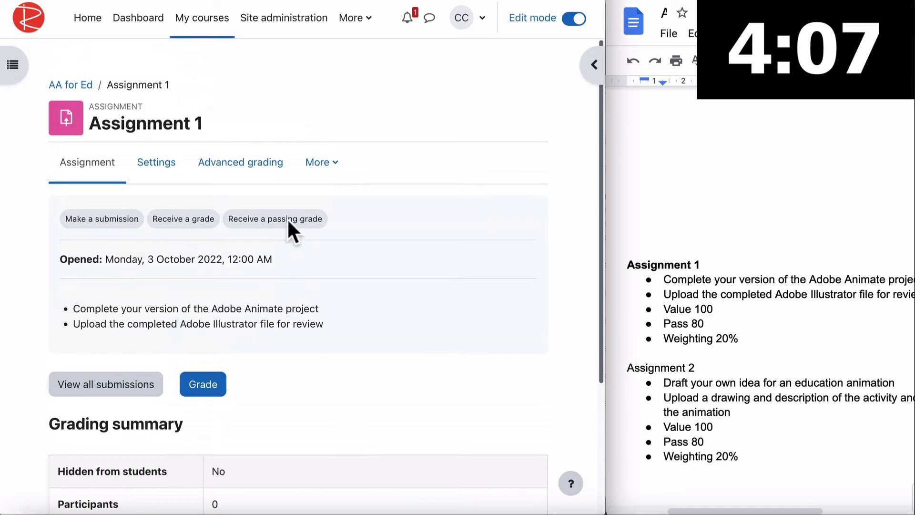
click(92, 88)
Step: Add a new Assignment in the Assessment section and name it Assignment 2
scroll(284, 239, down, 15)
click(136, 384)
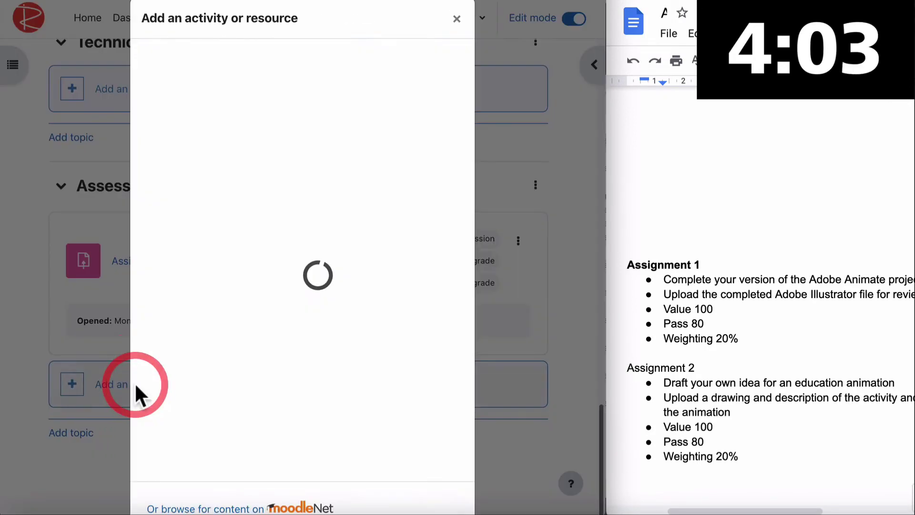
click(205, 152)
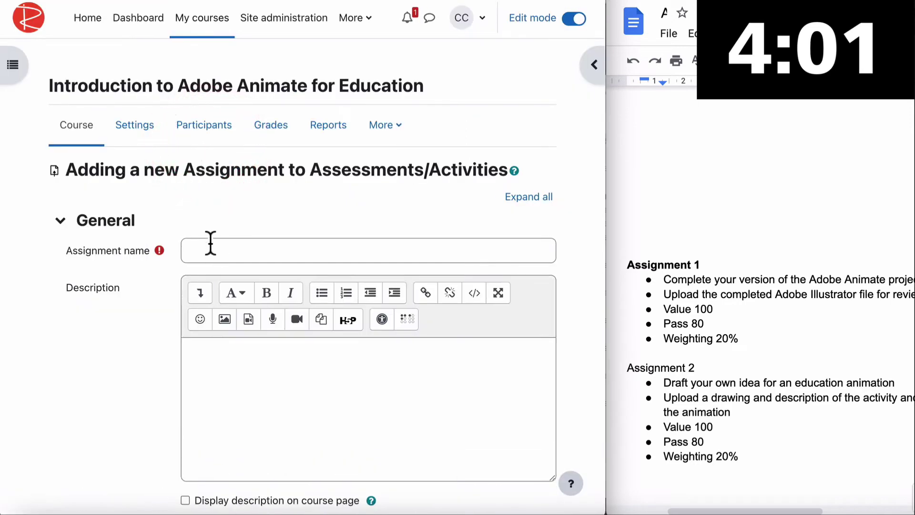
click(210, 245)
text(Assigment 2)
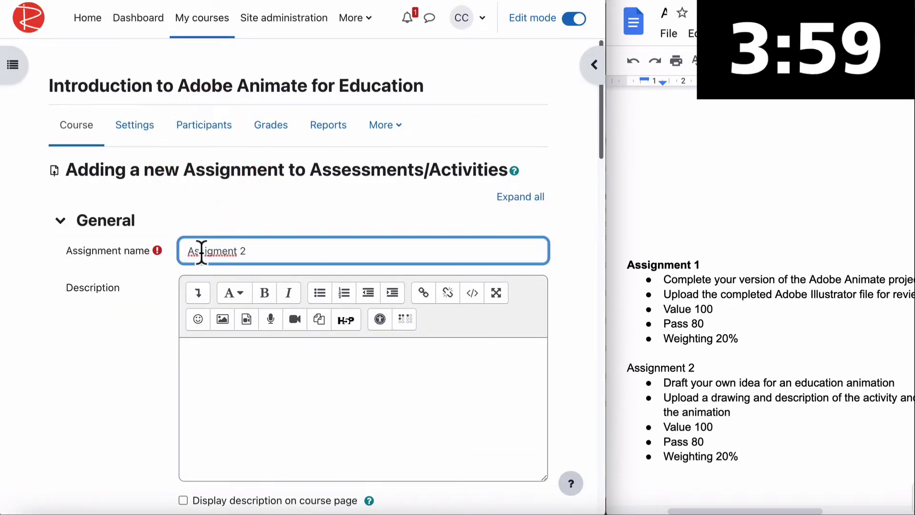
click(232, 361)
Step: Paste the two Assignment 2 lines from the notes into the description as a bulleted list
scroll(782, 358, down, 2)
click(747, 339)
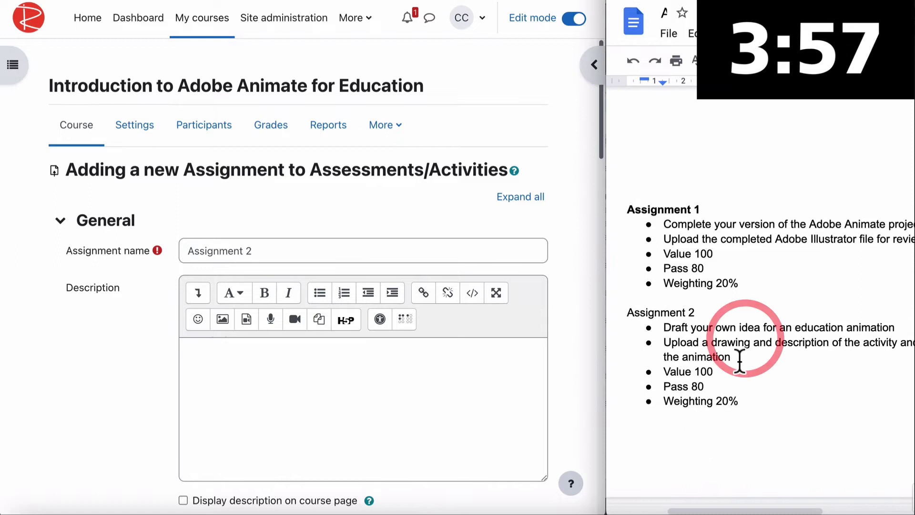
drag(740, 362, 664, 331)
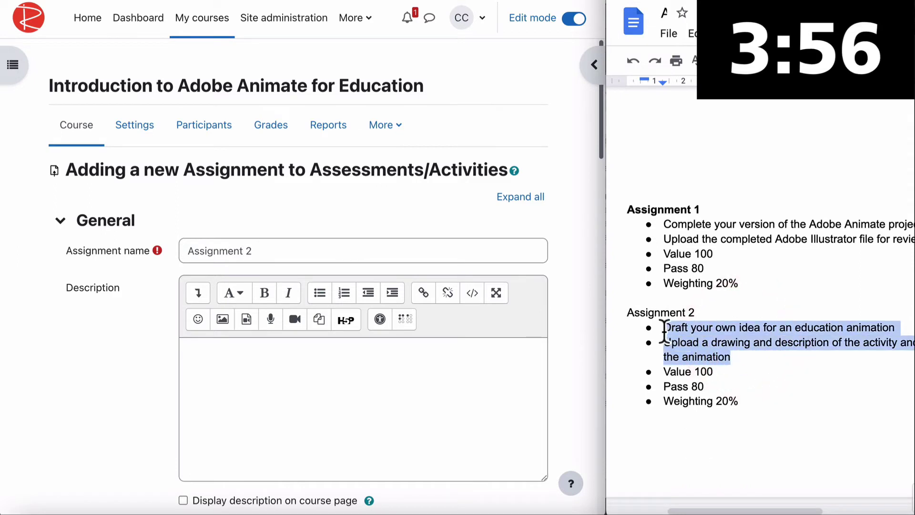
click(302, 355)
text(Draft your own idea for an education animation Upload a drawing and description of the activity and how you will go about producing the animation)
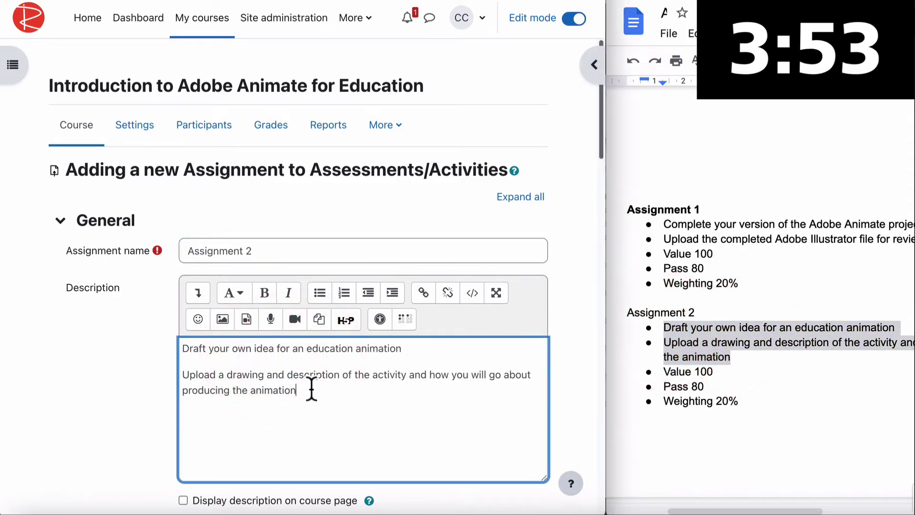
drag(311, 389, 176, 336)
click(320, 293)
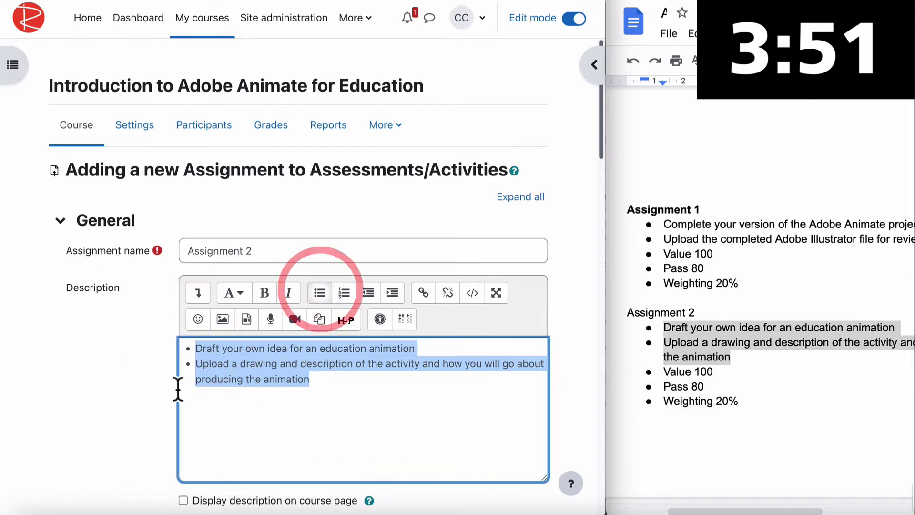
click(151, 376)
Step: Disable the Due date and Remind me to grade by dates
scroll(150, 374, down, 12)
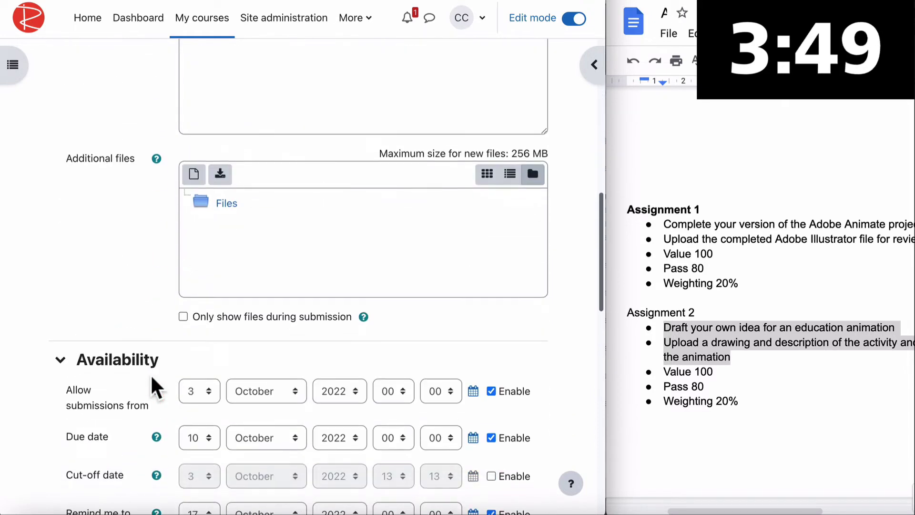
scroll(150, 374, down, 4)
click(491, 285)
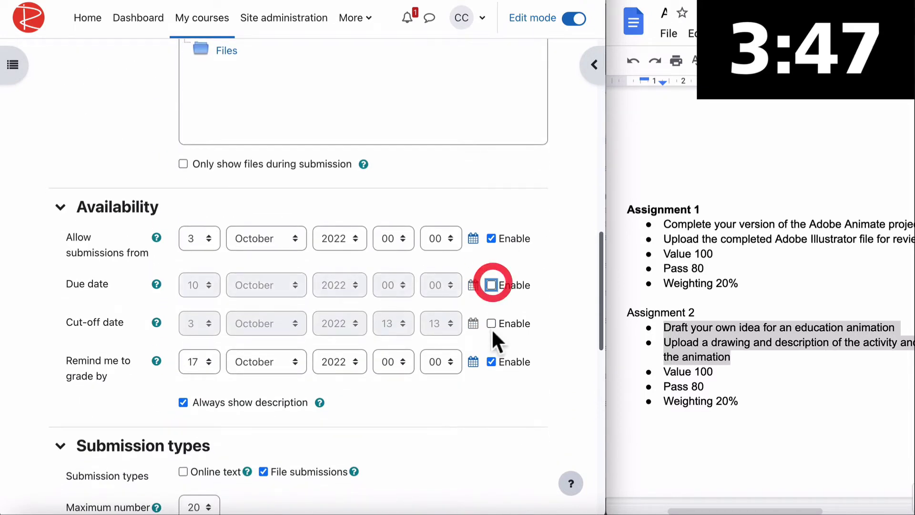
click(491, 362)
scroll(459, 416, down, 4)
scroll(460, 414, down, 3)
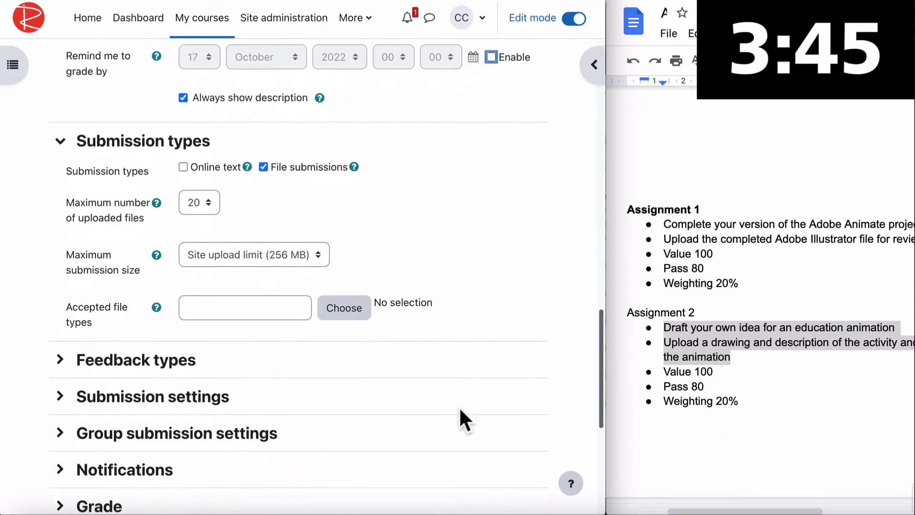
Step: Enable online text submissions and set accepted file types to all Image files
click(752, 327)
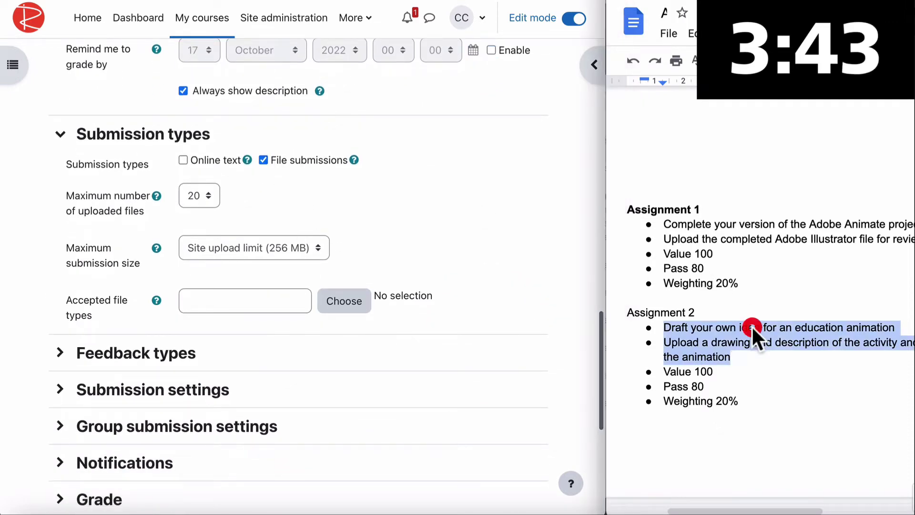
scroll(750, 335, down, 2)
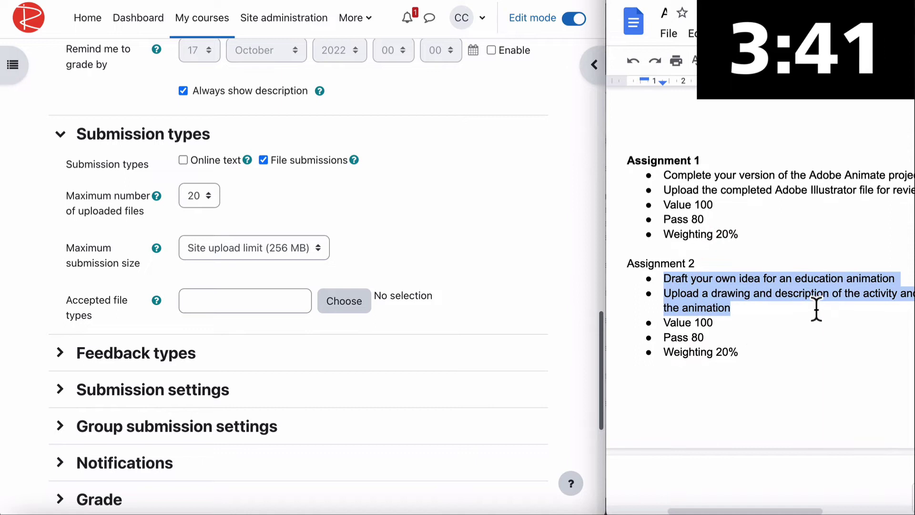
click(183, 160)
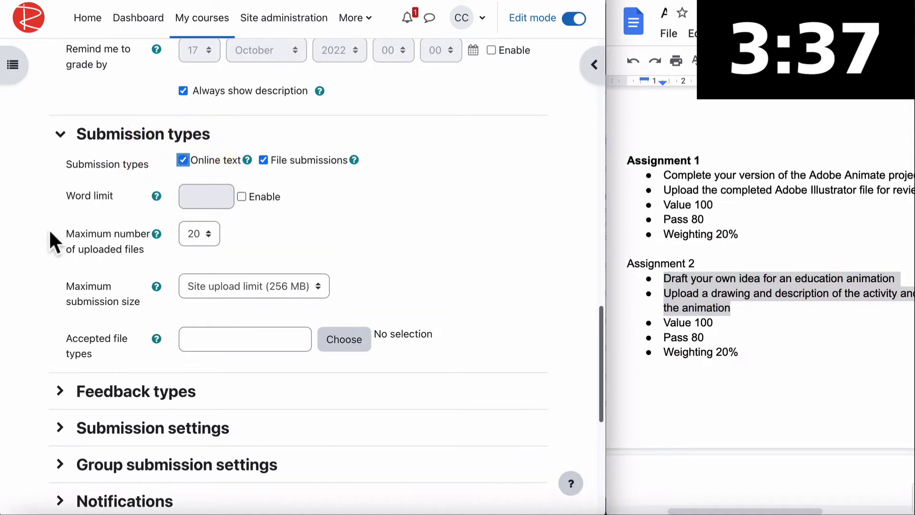
scroll(38, 239, down, 2)
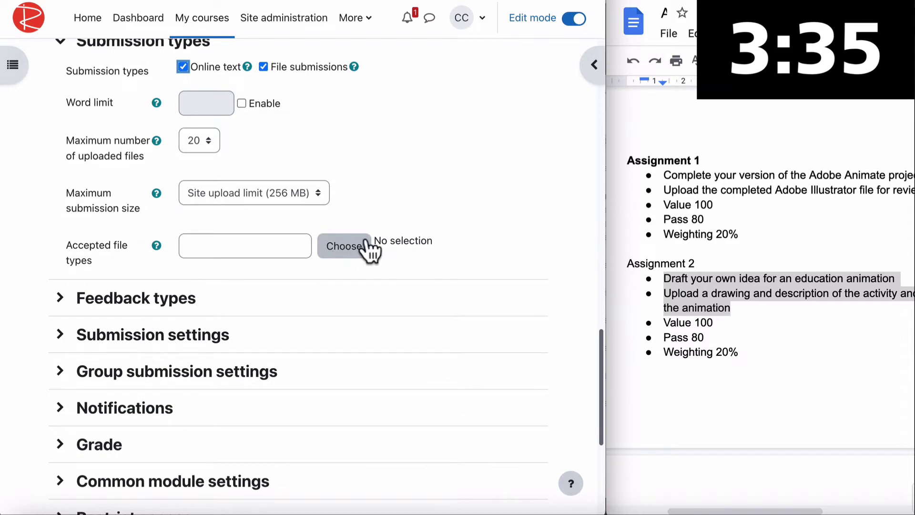
click(336, 244)
scroll(262, 241, down, 3)
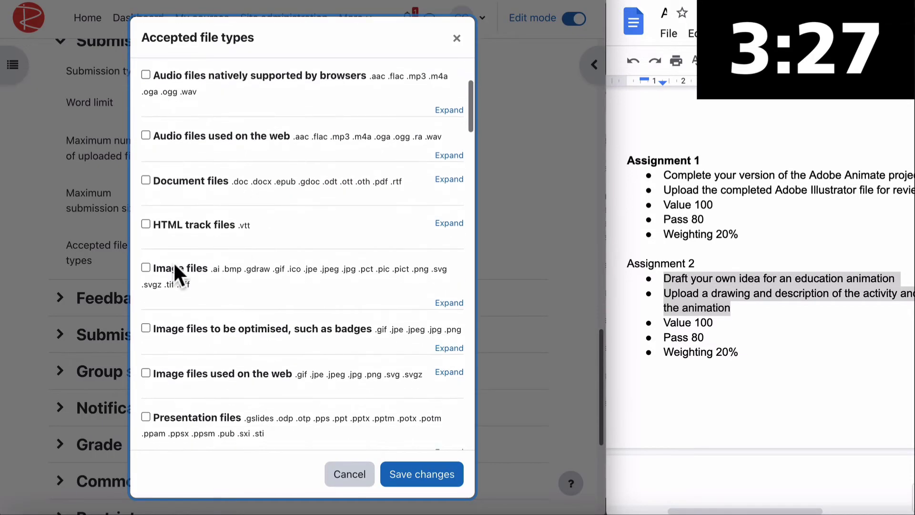
click(145, 268)
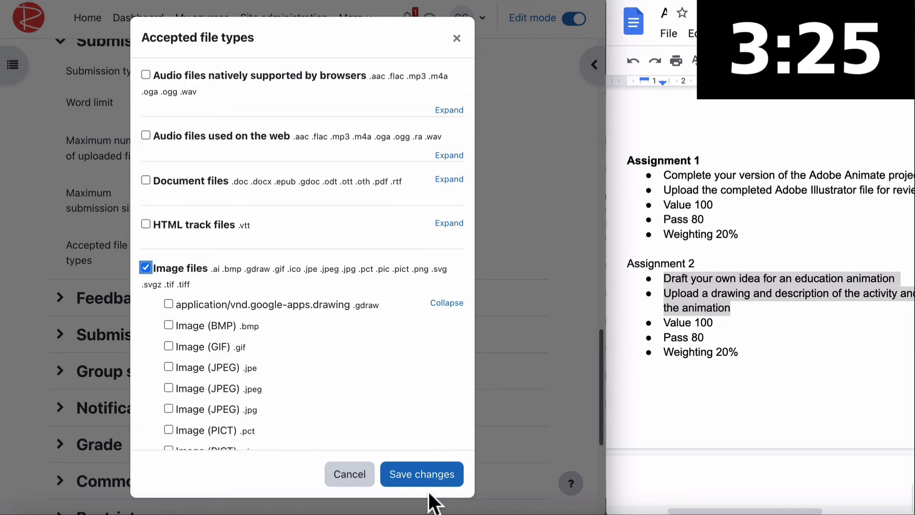
click(422, 474)
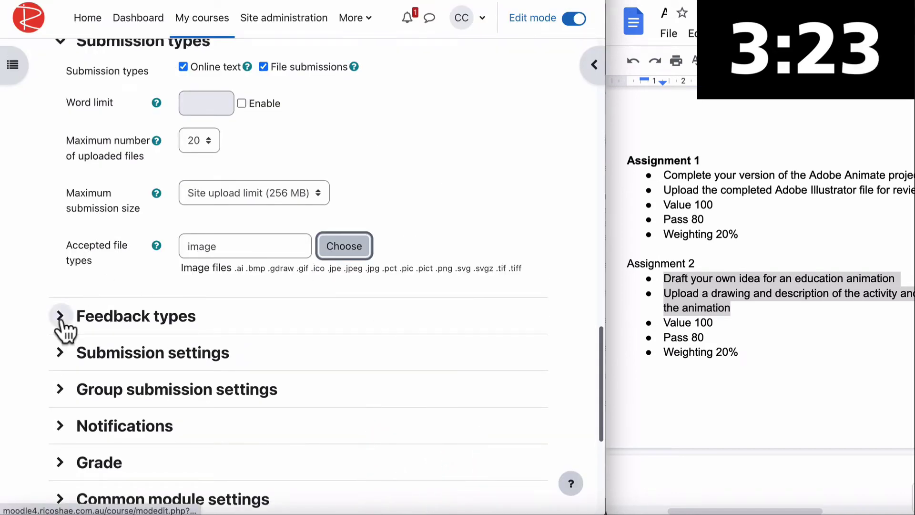
Step: Set Assignment 2's grade to pass to 80
scroll(65, 329, down, 4)
click(61, 293)
scroll(188, 323, down, 4)
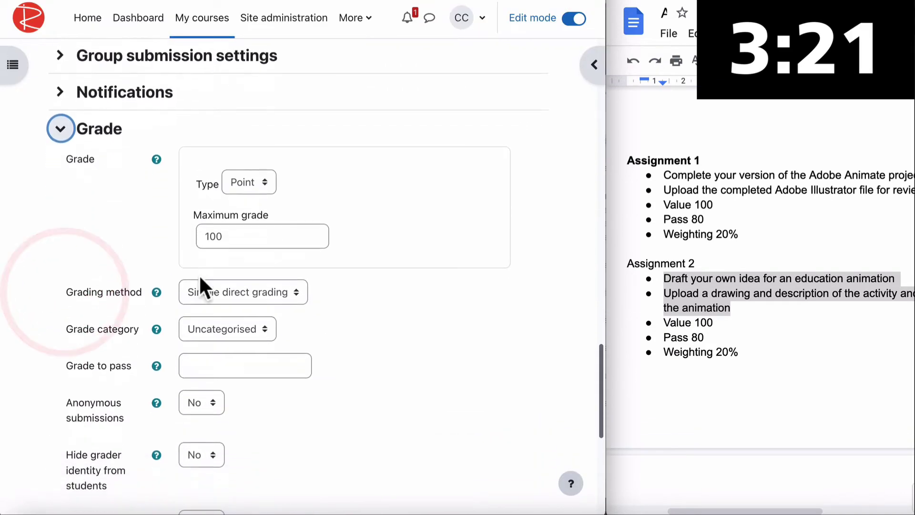
click(214, 366)
text(80)
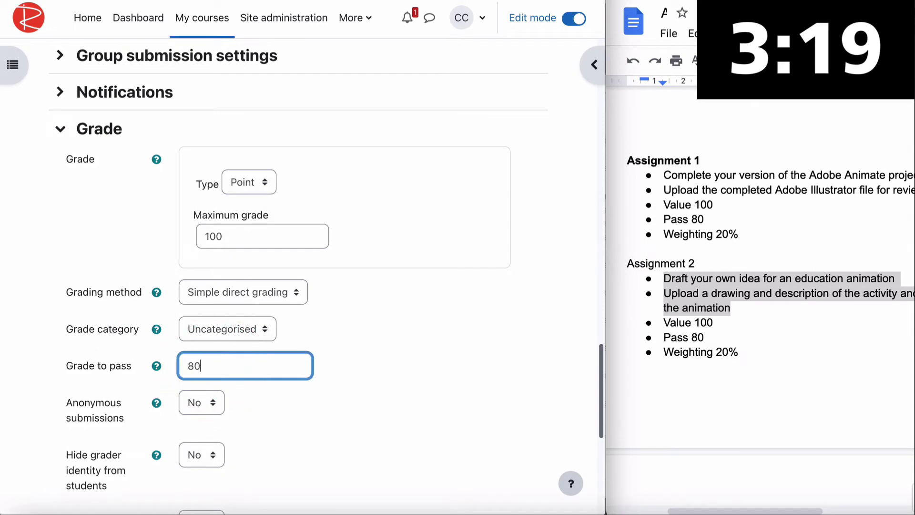
Step: Require a grade and a passing grade for completion, then save and display Assignment 2
scroll(87, 333, down, 7)
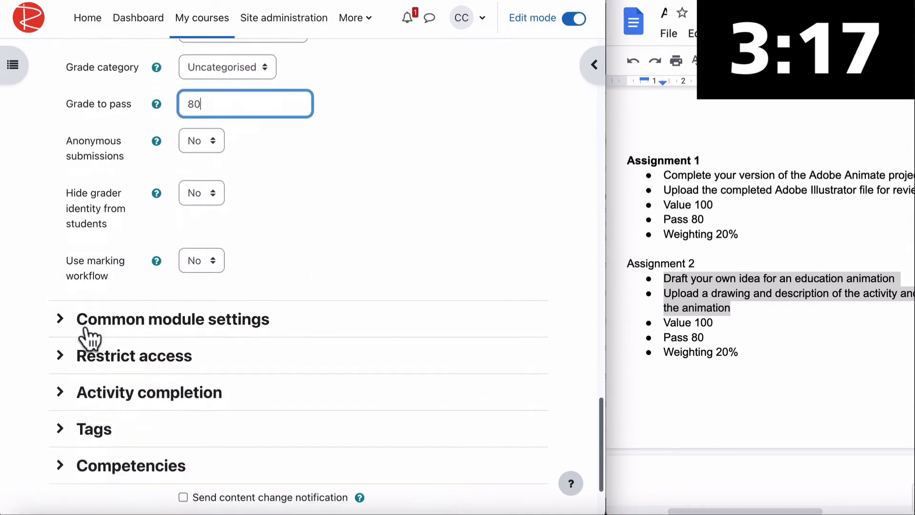
scroll(84, 315, down, 2)
click(90, 275)
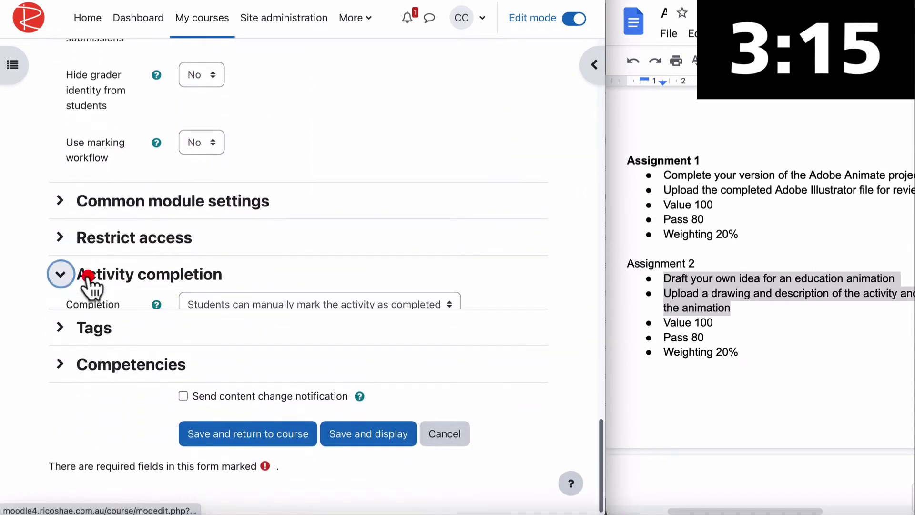
scroll(259, 327, down, 2)
click(280, 235)
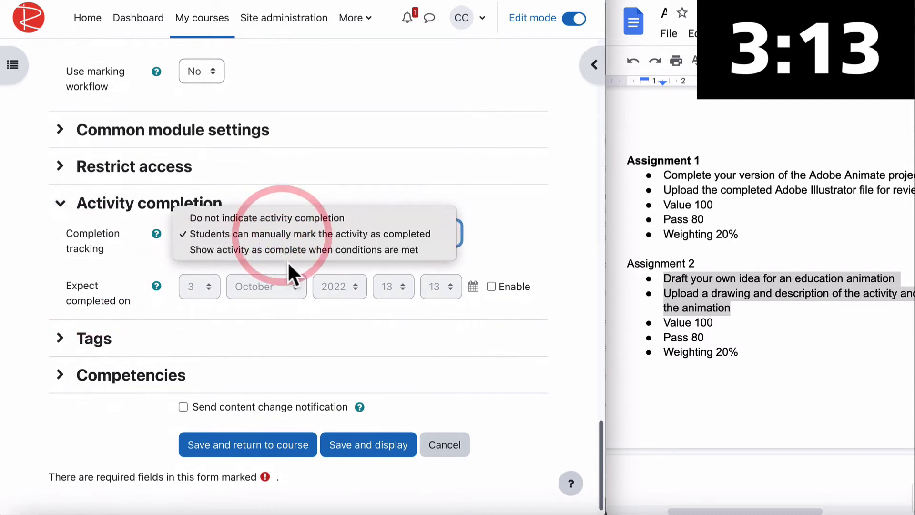
click(254, 249)
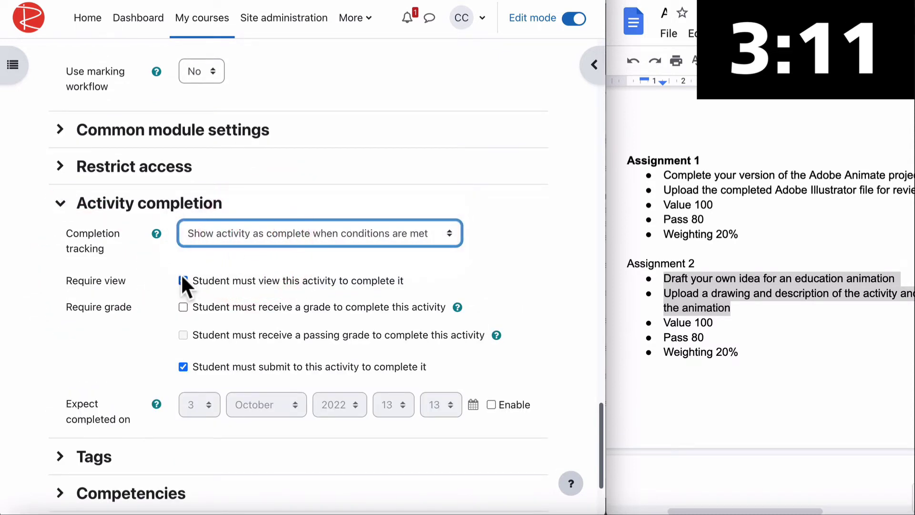
click(183, 307)
click(183, 335)
scroll(128, 360, down, 3)
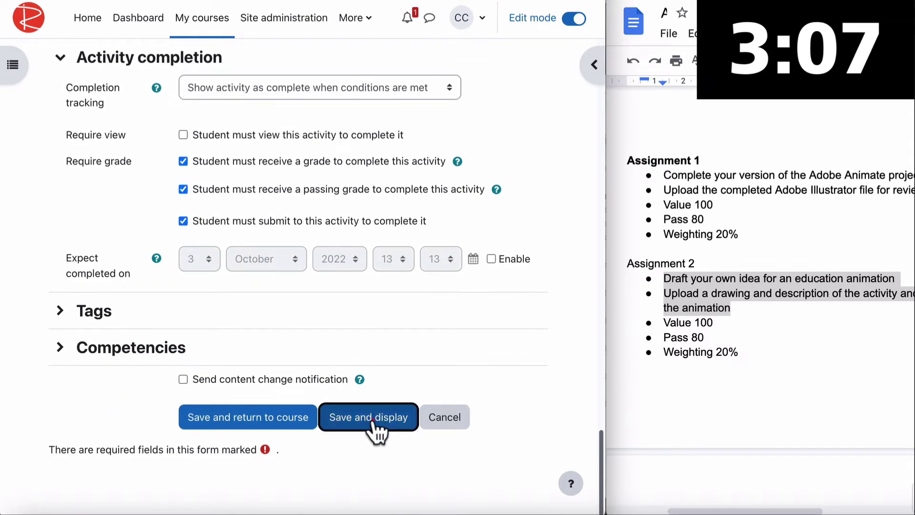
click(374, 421)
Step: From the course page, add a new Assignment activity and begin typing its name
click(82, 84)
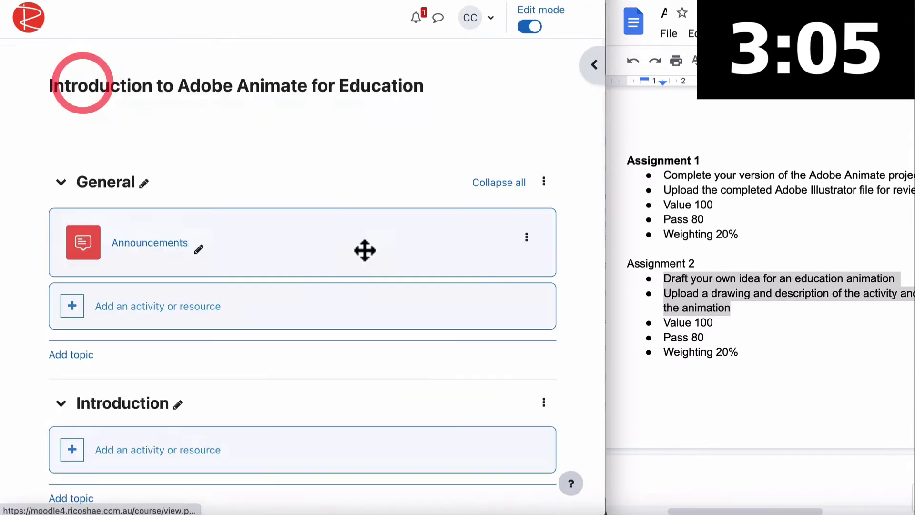
scroll(771, 308, down, 4)
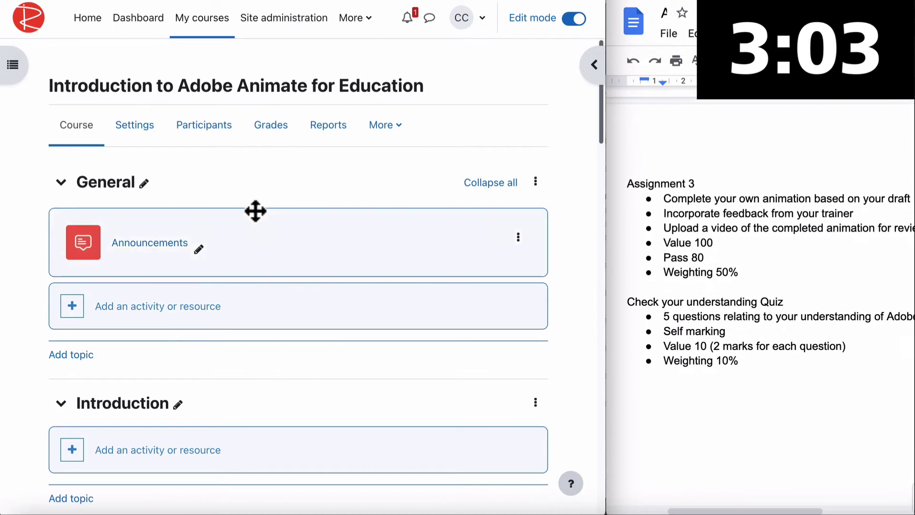
scroll(255, 210, down, 15)
click(125, 390)
click(209, 152)
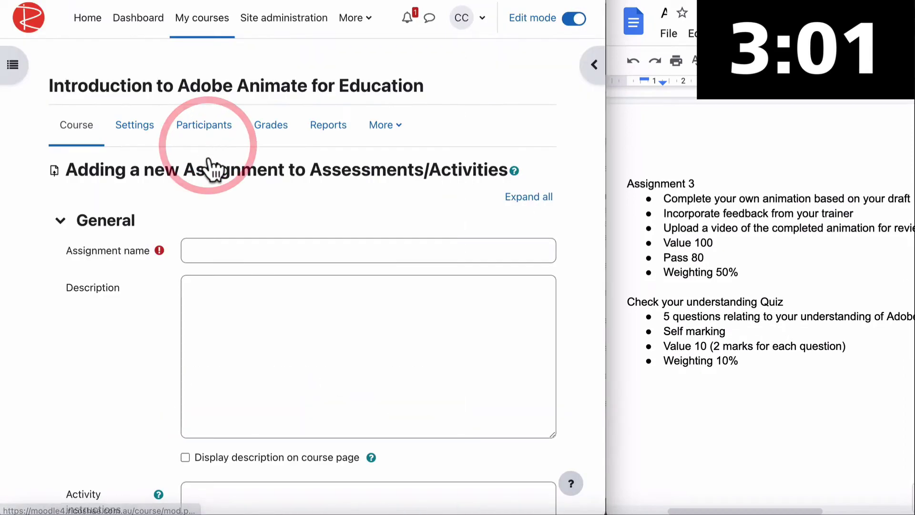
click(197, 248)
text(As)
Step: Paste the three Assignment 3 task lines from the notes into the description as bullets
scroll(429, 245, down, 5)
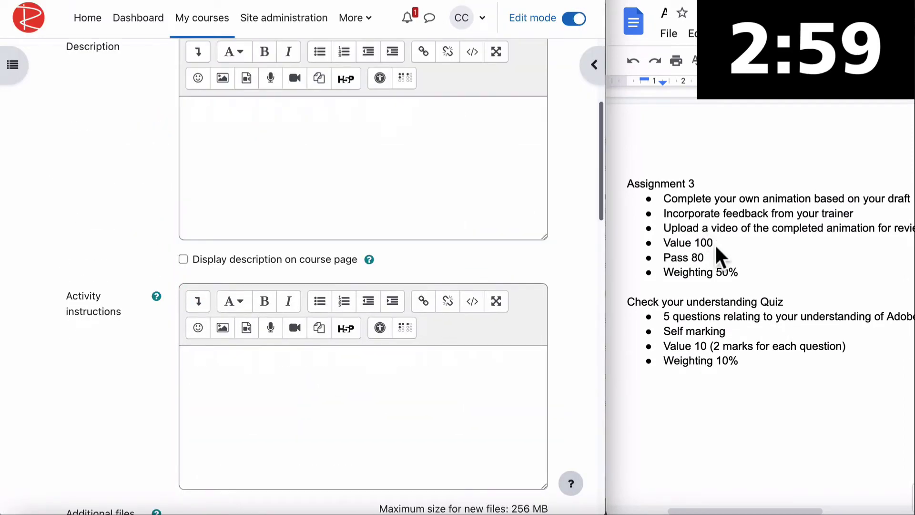
click(721, 314)
scroll(721, 314, right, 1)
click(700, 317)
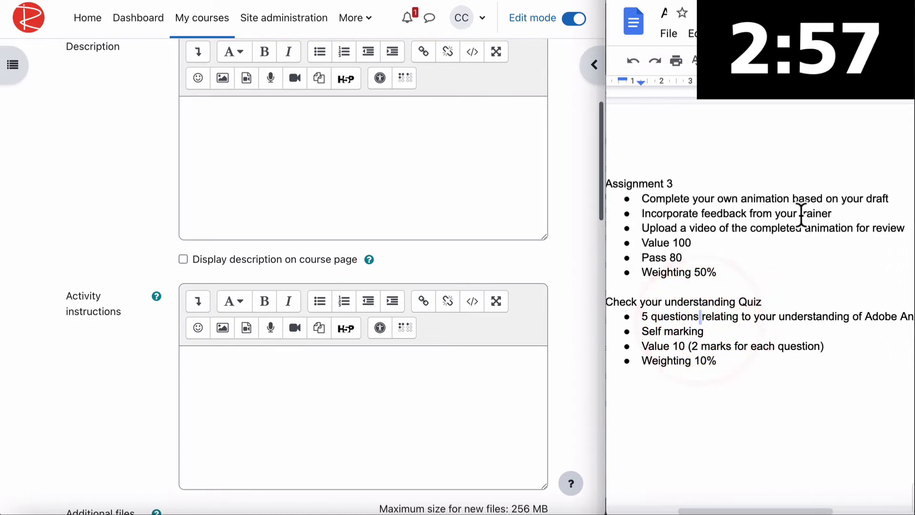
drag(903, 231, 643, 201)
key(ctrl+c)
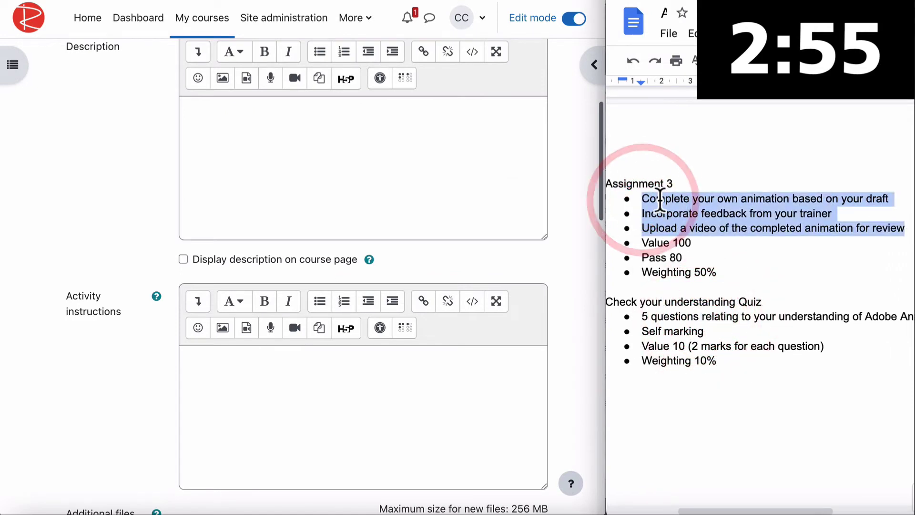
scroll(156, 230, up, 1)
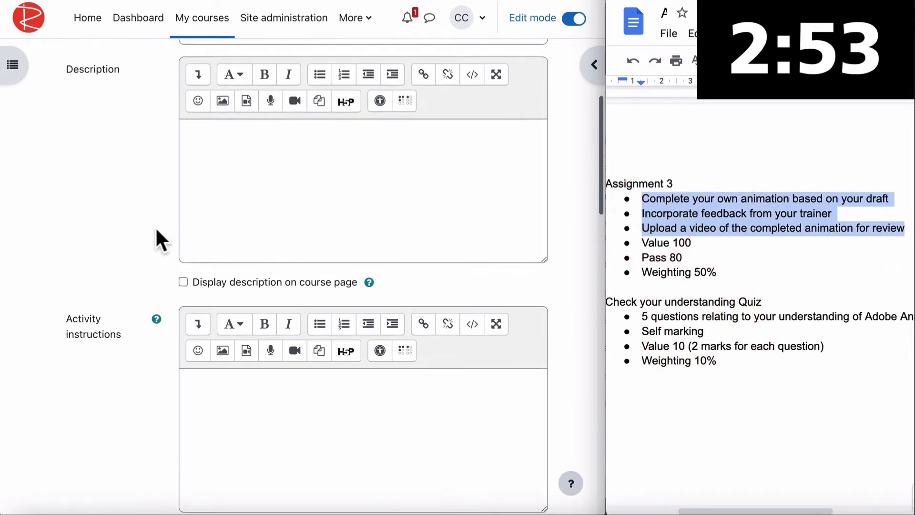
click(261, 210)
key(ctrl+v)
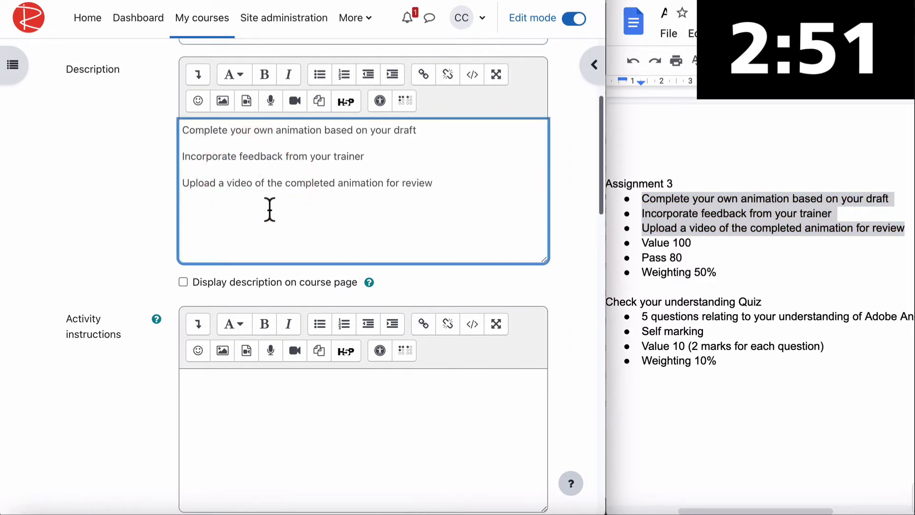
drag(435, 185, 149, 124)
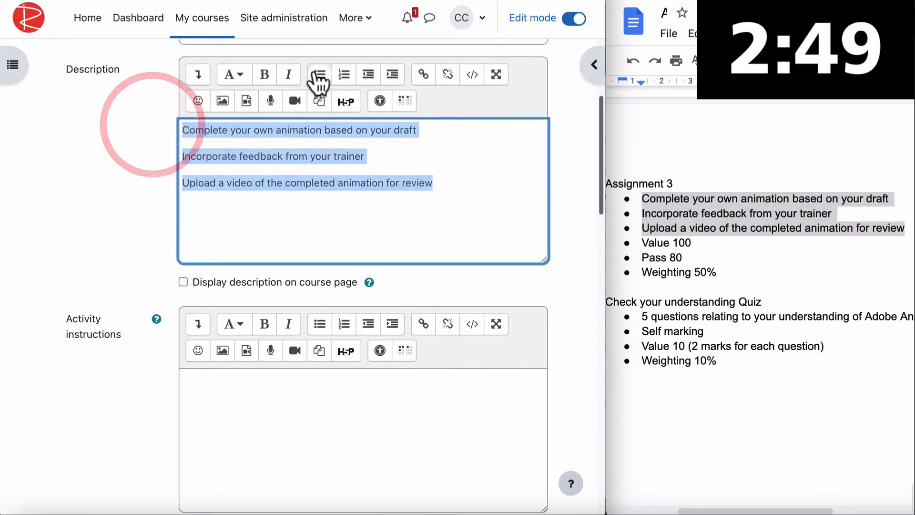
click(320, 75)
Step: Disable the Due date and Remind me to grade by dates
scroll(116, 170, down, 12)
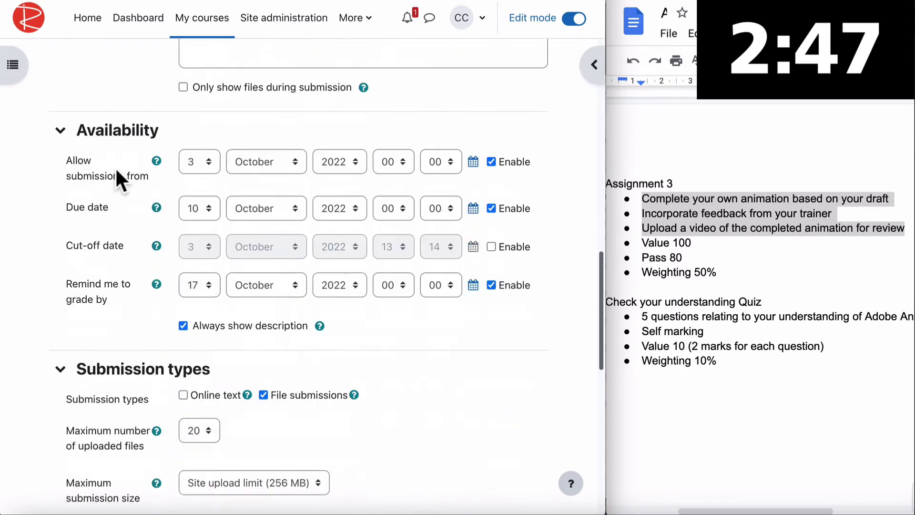
scroll(117, 171, up, 6)
scroll(116, 171, down, 5)
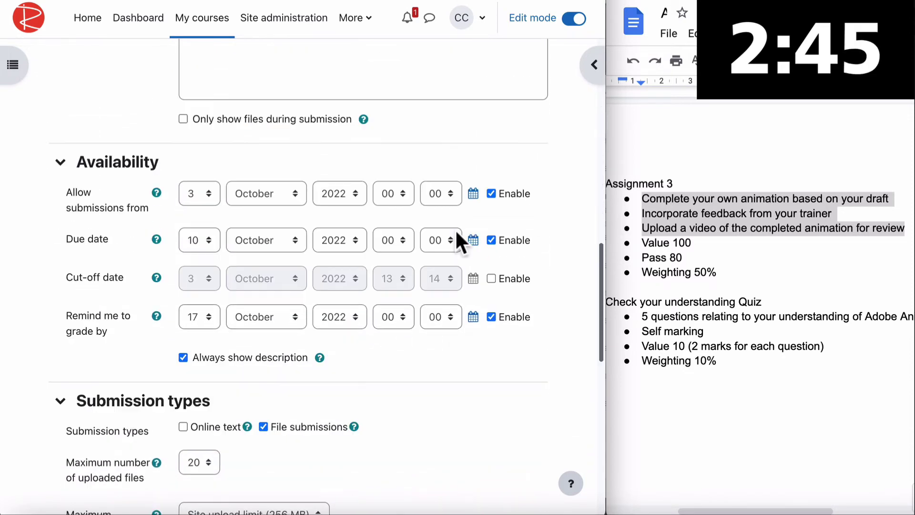
click(491, 240)
click(491, 317)
Step: Set the accepted submission file types to all Video files
scroll(474, 367, down, 5)
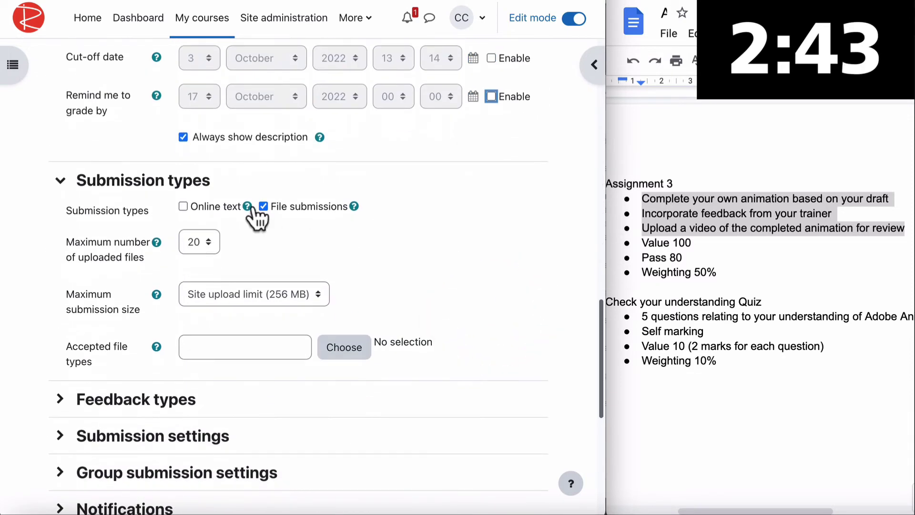
scroll(233, 234, down, 2)
click(337, 292)
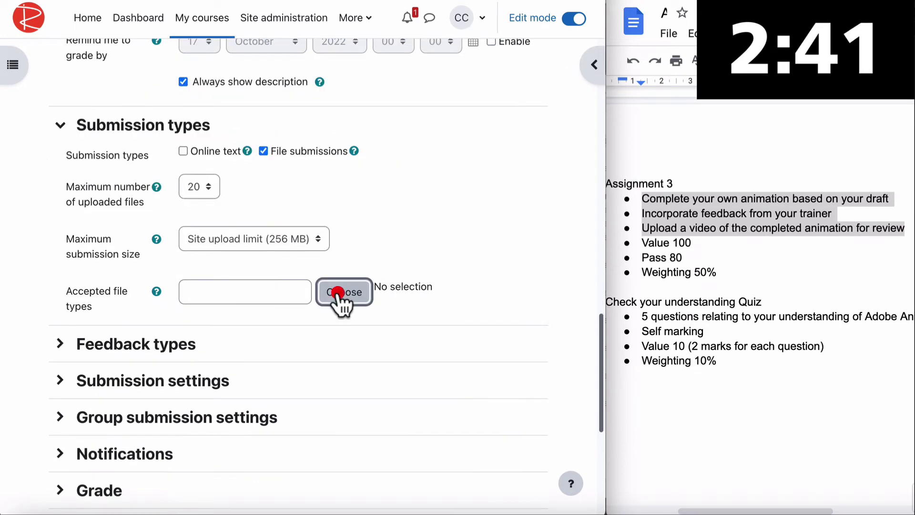
scroll(283, 257, down, 10)
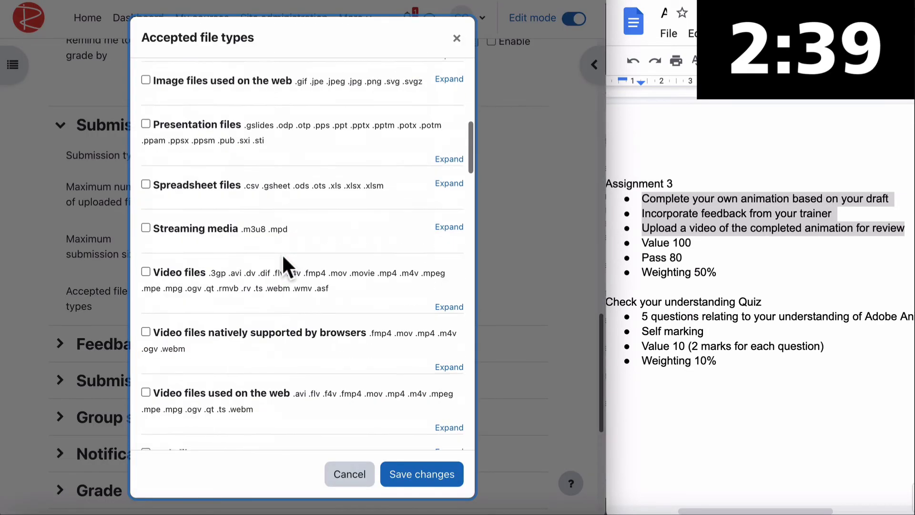
scroll(281, 253, up, 3)
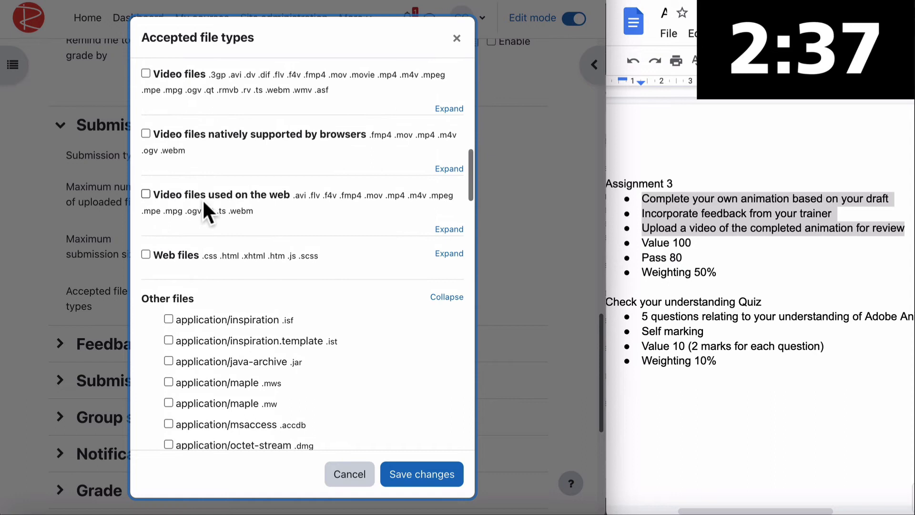
click(145, 72)
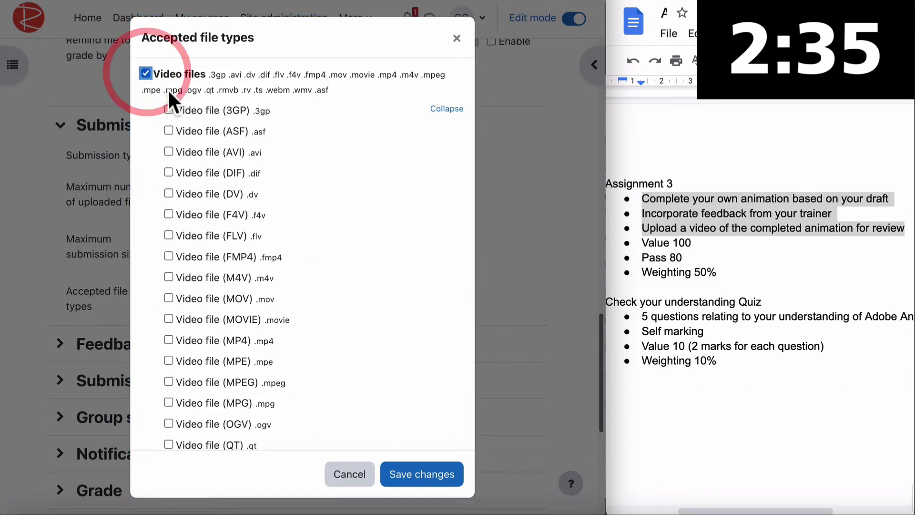
click(403, 474)
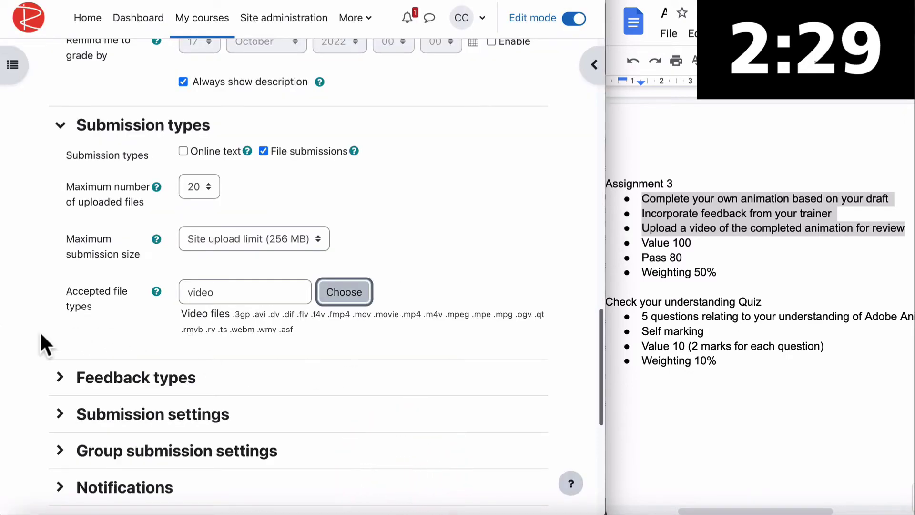
Step: Set a grade to pass in Assignment 3's grade settings
scroll(41, 334, down, 3)
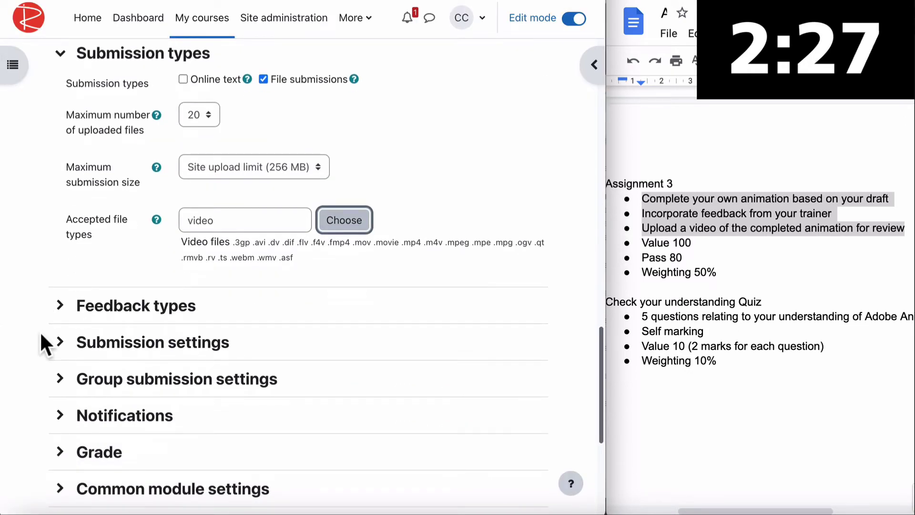
scroll(43, 343, down, 8)
click(61, 219)
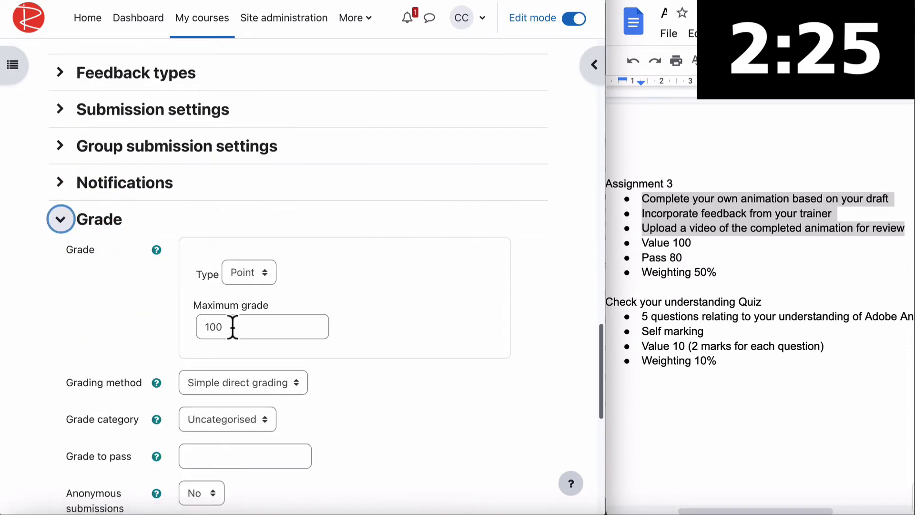
scroll(233, 327, down, 3)
click(218, 311)
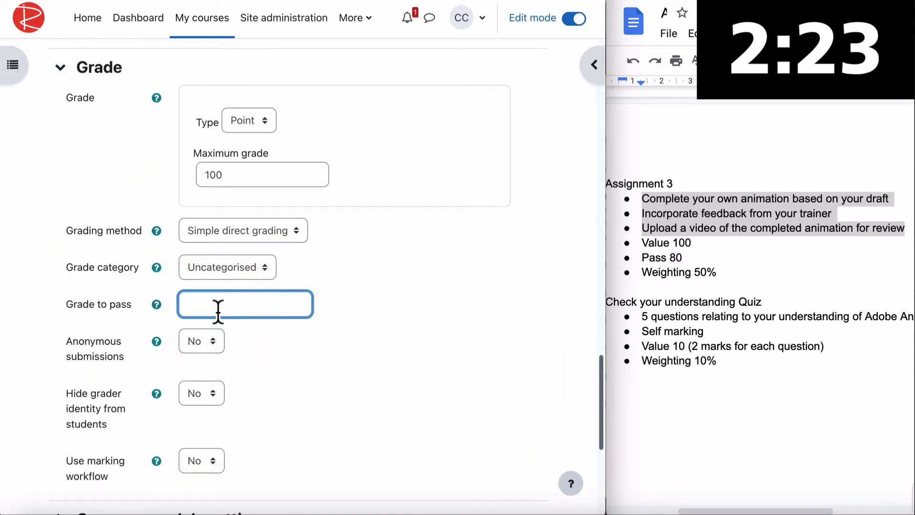
Step: Make Assignment 3 complete on submission, a grade and a passing grade, without requiring a view, and save
scroll(53, 305, down, 6)
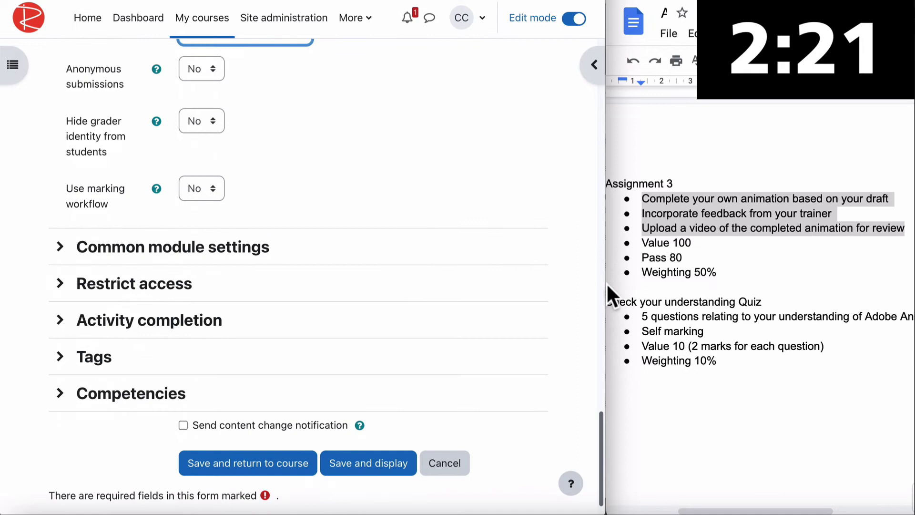
click(121, 320)
scroll(233, 229, down, 3)
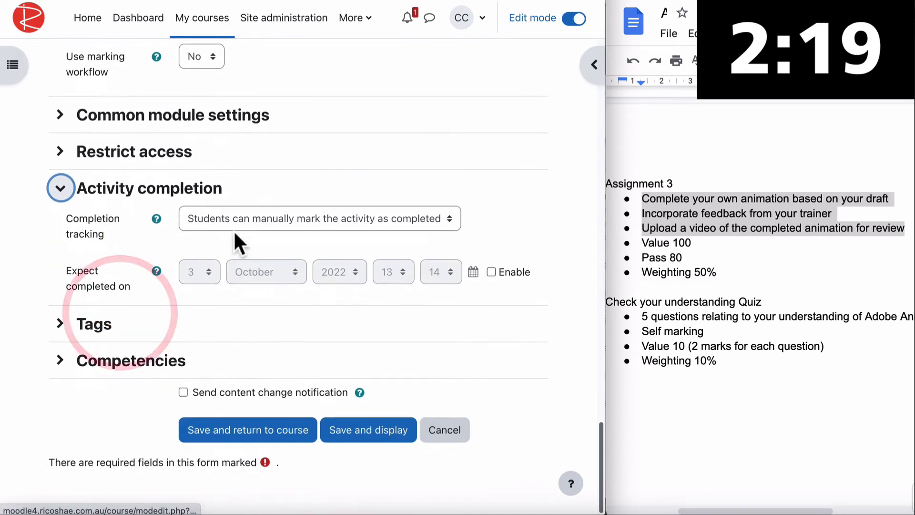
click(235, 217)
click(241, 234)
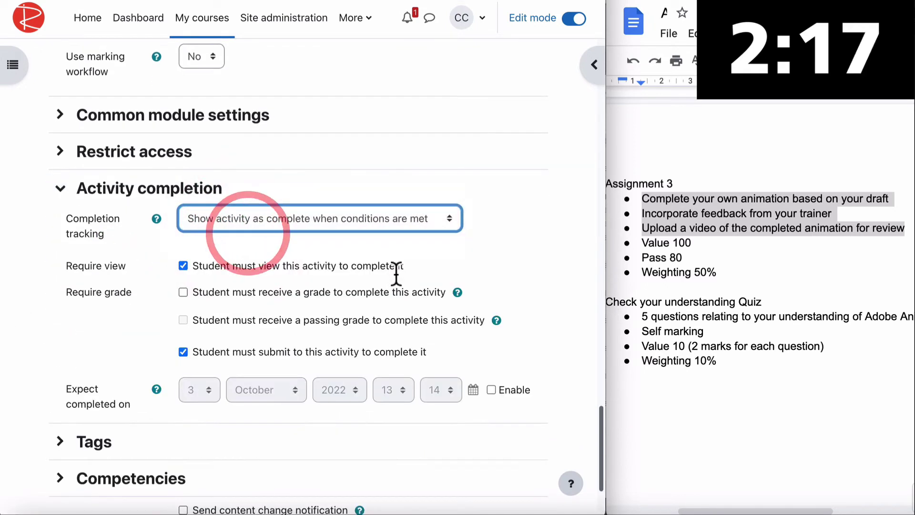
scroll(392, 275, down, 3)
click(183, 182)
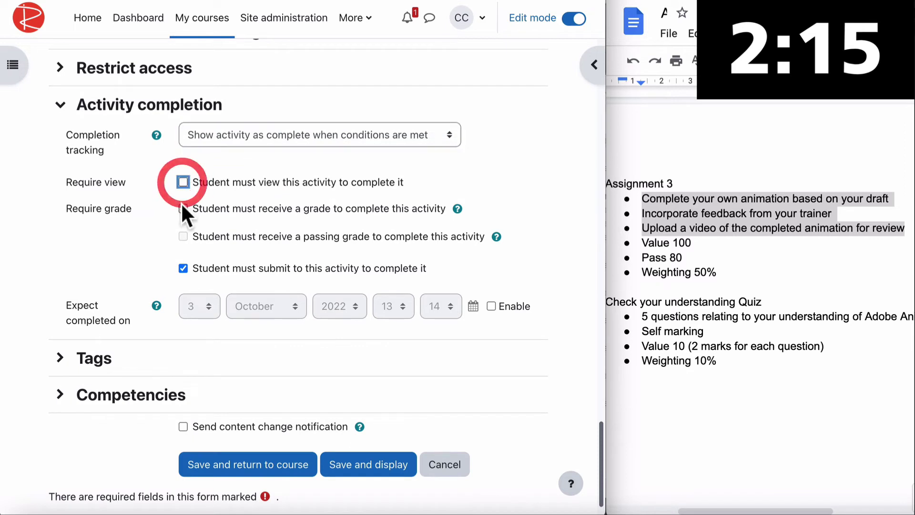
click(183, 208)
click(184, 237)
scroll(311, 262, down, 1)
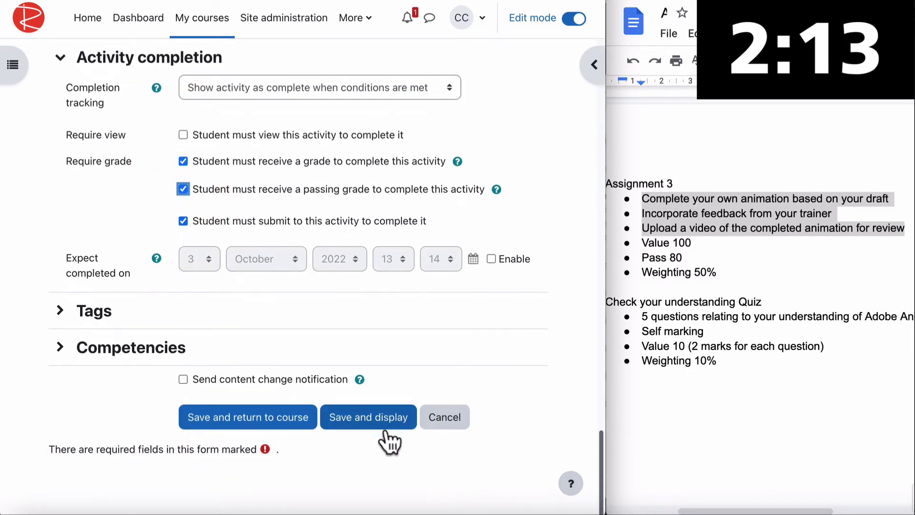
click(369, 421)
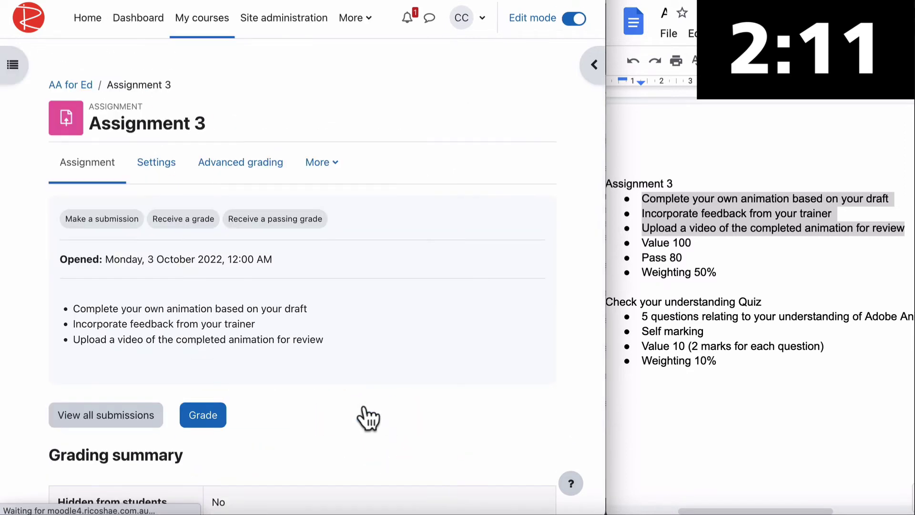
Step: From the course page, add a new Quiz activity after Assignment 3
click(77, 87)
scroll(328, 279, down, 20)
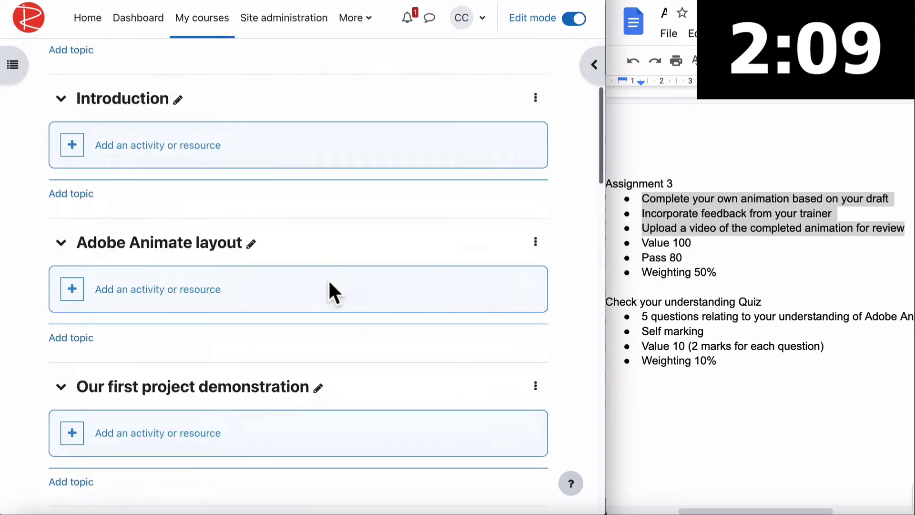
click(129, 374)
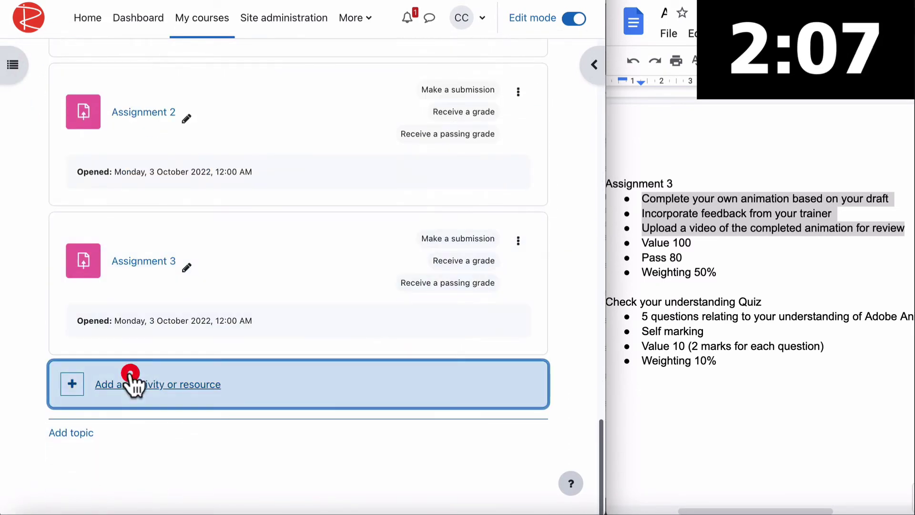
click(235, 62)
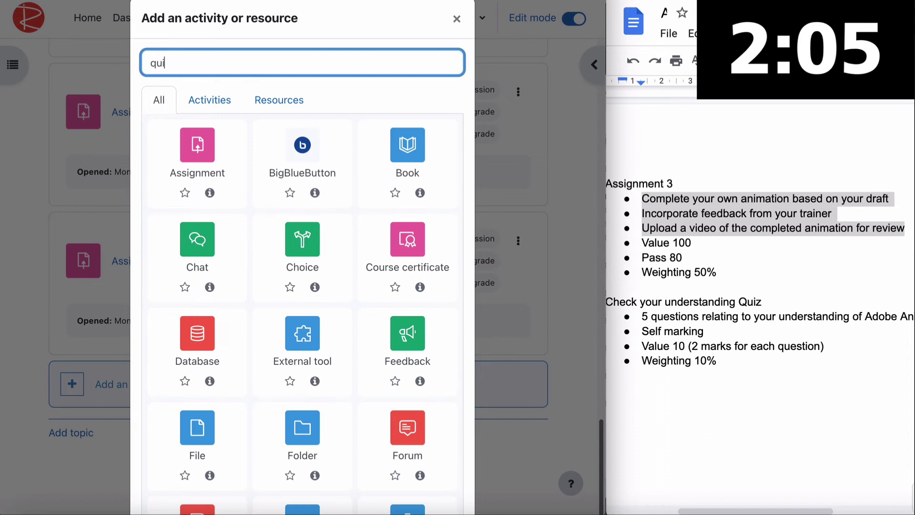
click(308, 164)
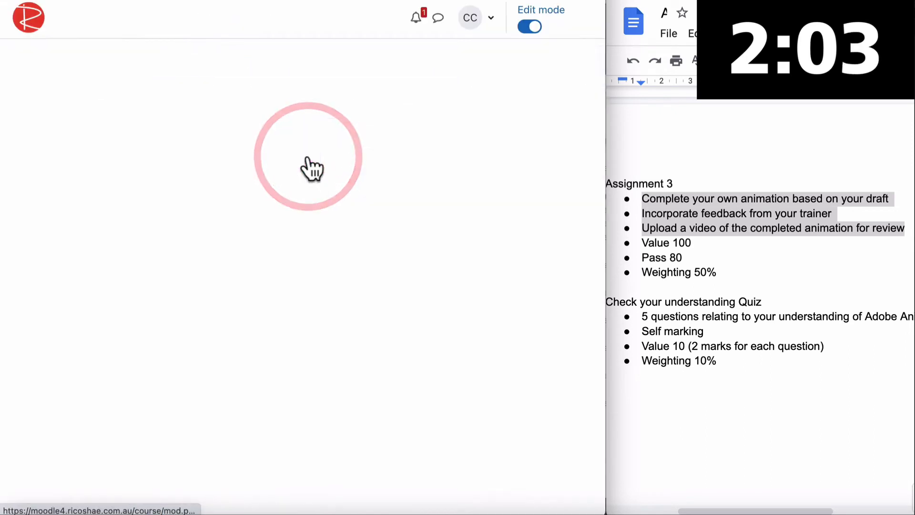
Step: Name the quiz 'Check your understanding Quiz' with a bulleted '5 questions' description from the notes
click(209, 251)
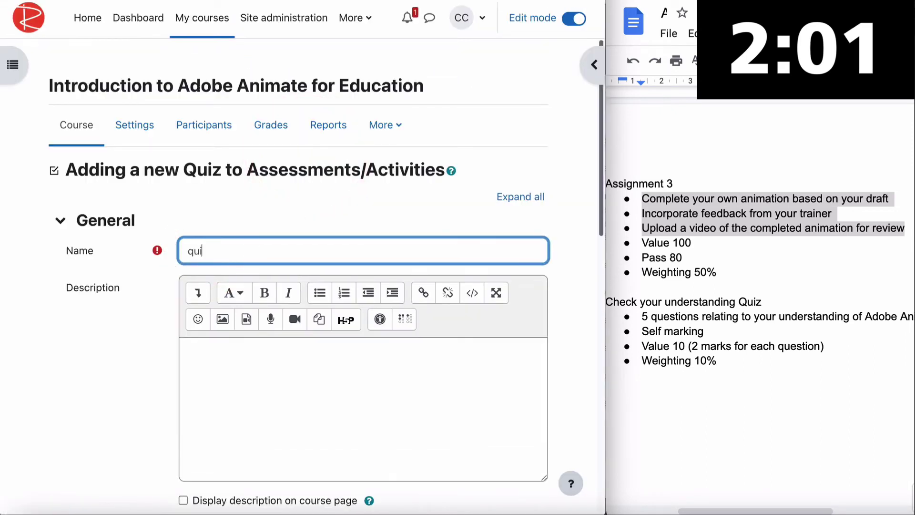
triple_click(674, 301)
key(ctrl+c)
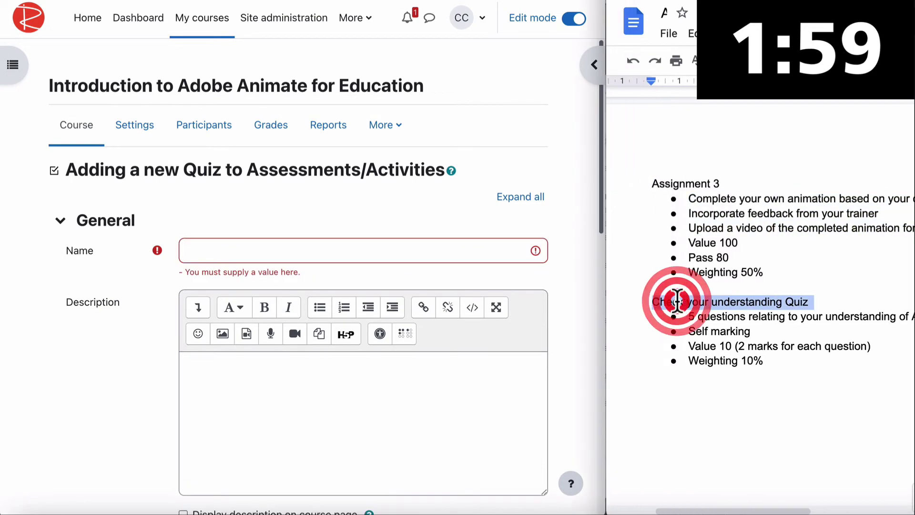
click(333, 250)
key(ctrl+v)
triple_click(715, 316)
key(ctrl+c)
click(278, 364)
key(ctrl+v)
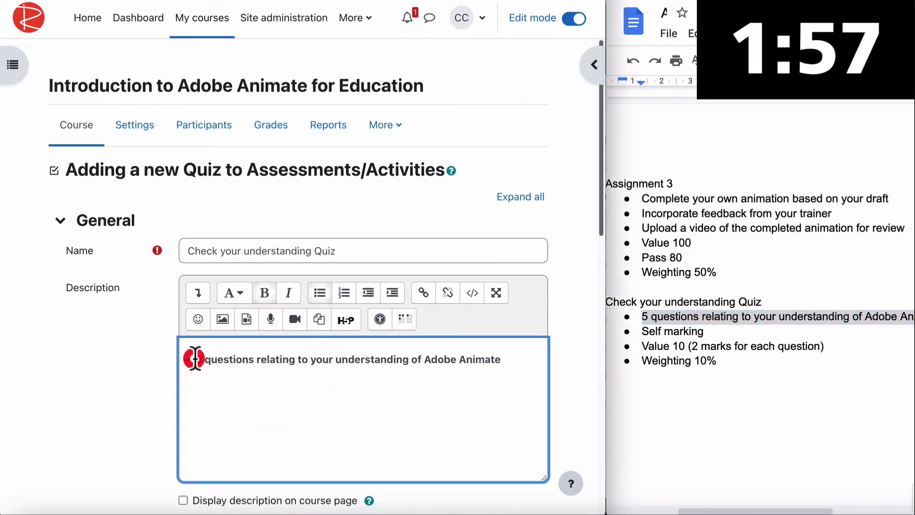
click(237, 355)
click(320, 292)
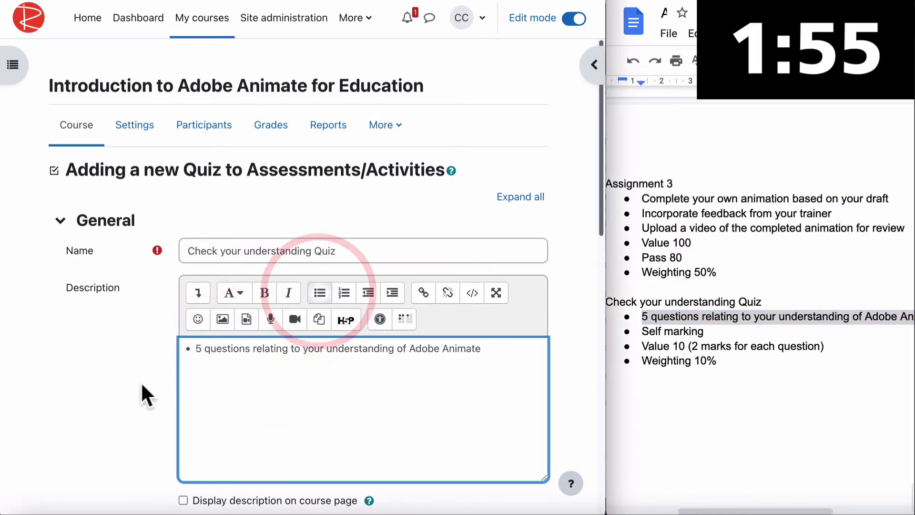
Step: Set the quiz's grade to pass to 10
scroll(141, 382, down, 7)
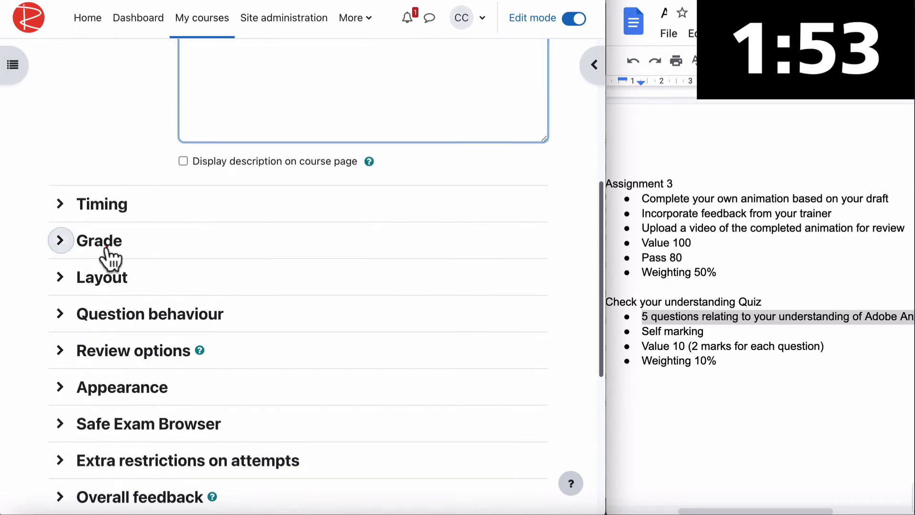
click(105, 248)
scroll(232, 286, down, 2)
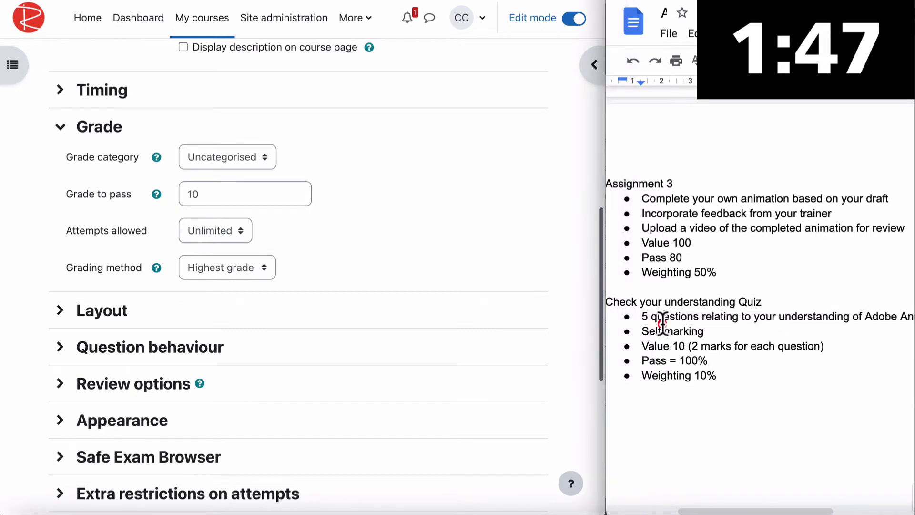
click(663, 322)
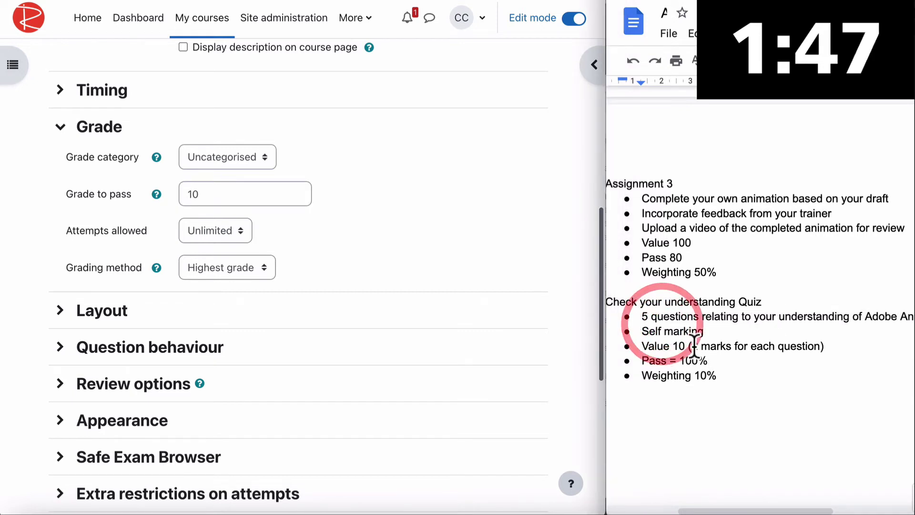
click(215, 191)
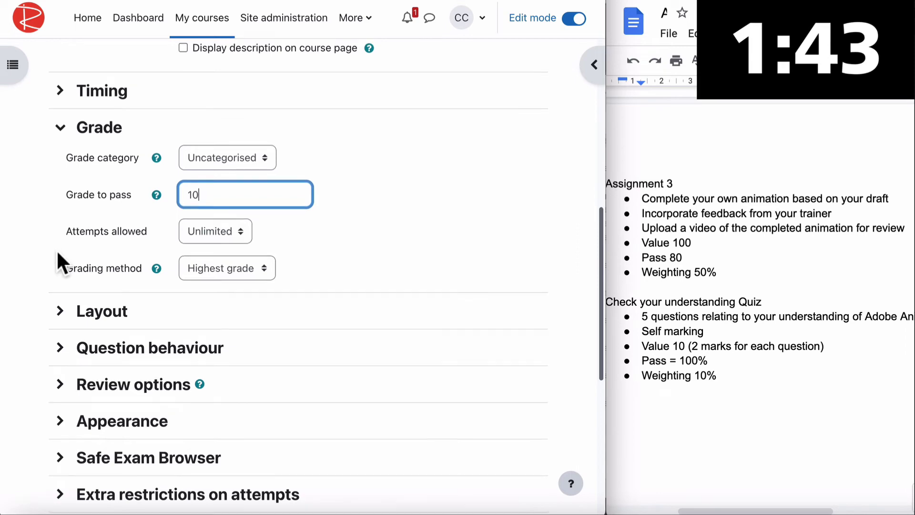
Step: Make the quiz complete on receiving a grade and a passing grade, without requiring a view
scroll(57, 253, down, 5)
click(61, 390)
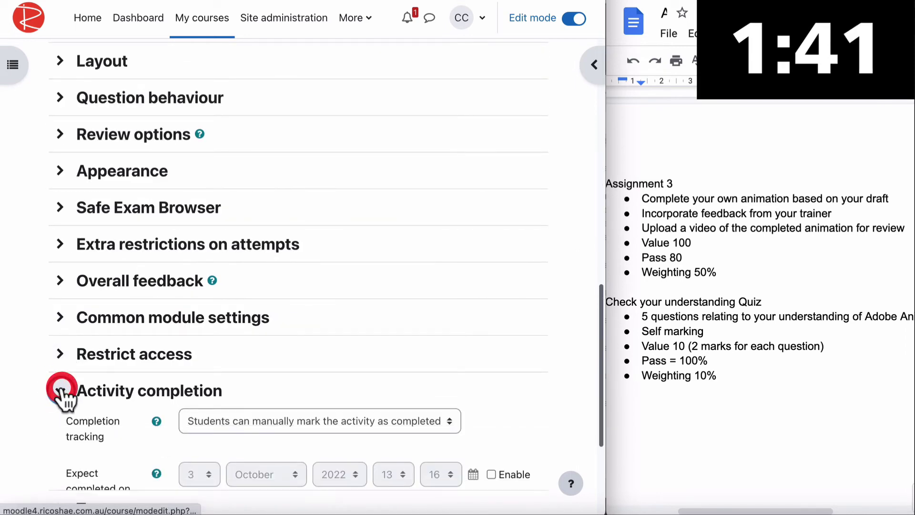
scroll(66, 400, down, 4)
click(304, 204)
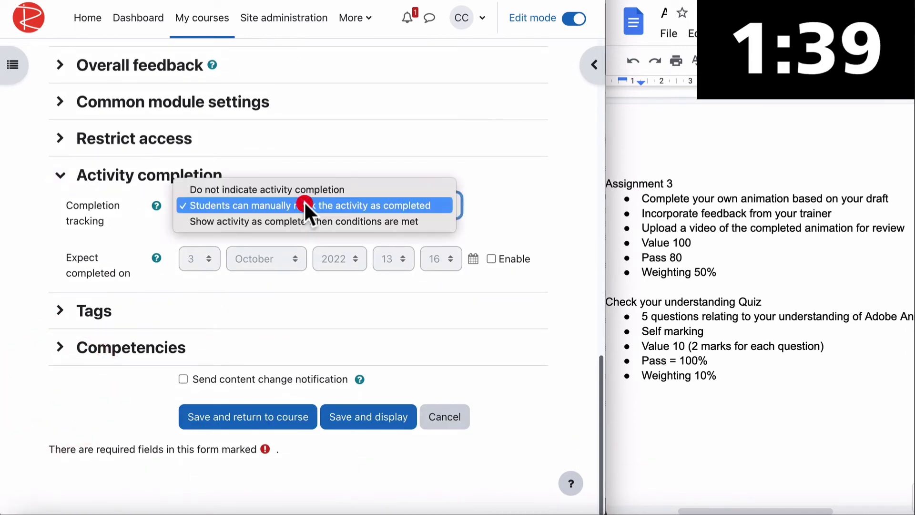
click(292, 223)
click(183, 252)
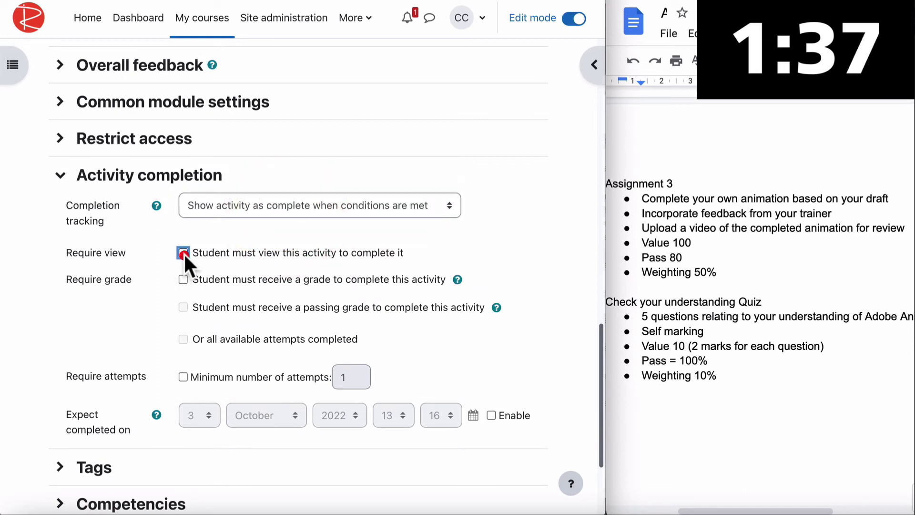
click(183, 279)
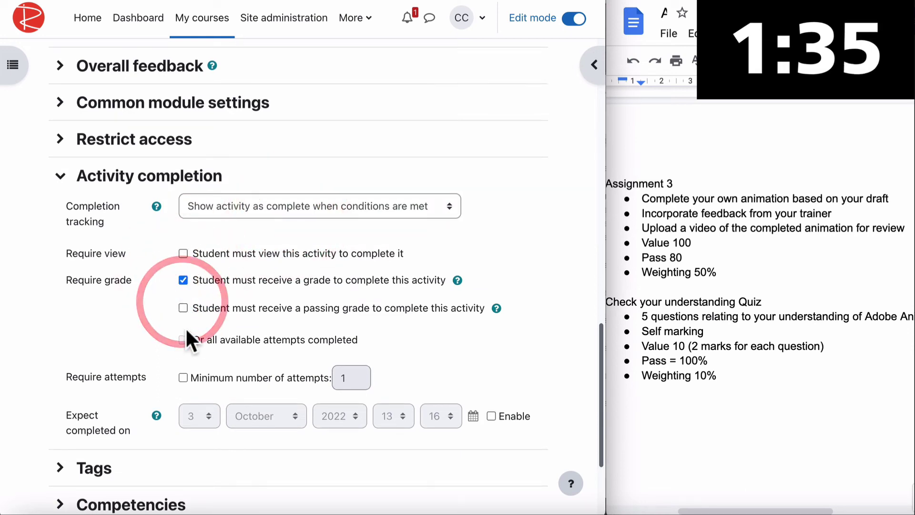
click(183, 308)
scroll(122, 329, down, 3)
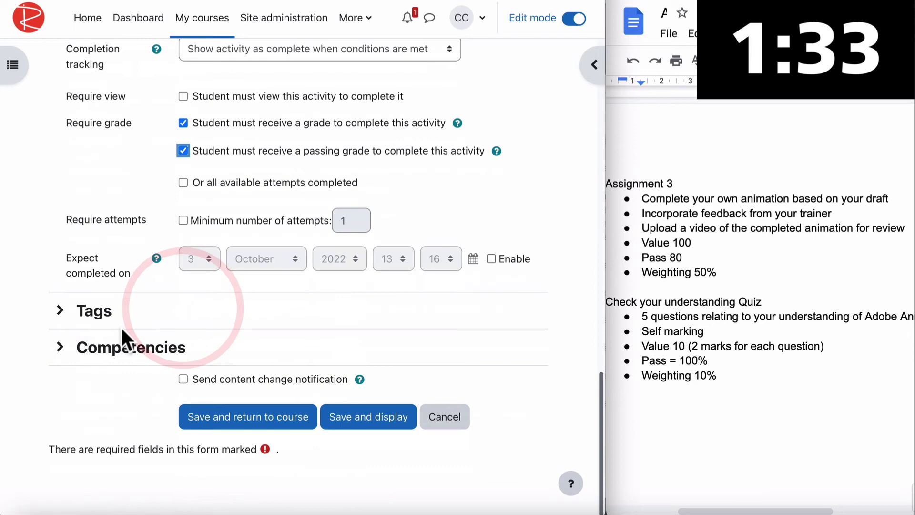
Step: Save the quiz and review the course's activity list
click(350, 417)
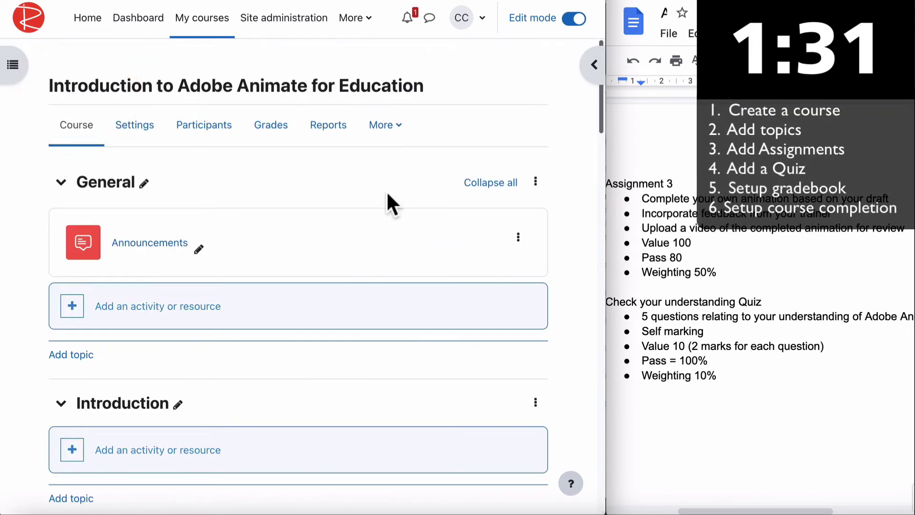
scroll(387, 195, down, 7)
scroll(387, 195, down, 20)
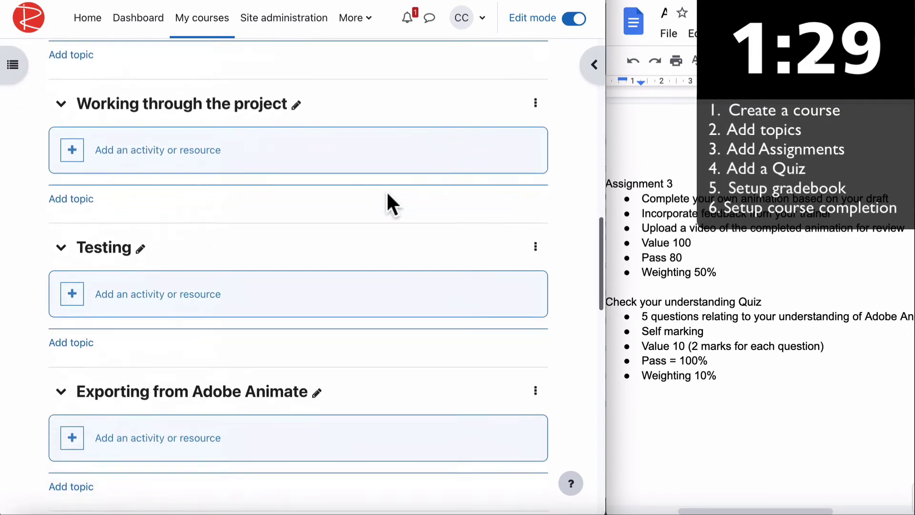
scroll(389, 194, down, 4)
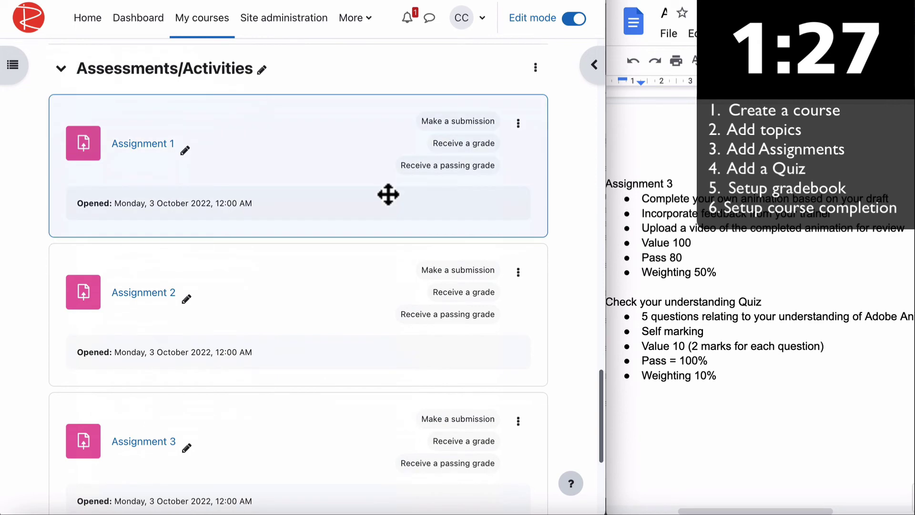
scroll(388, 194, down, 6)
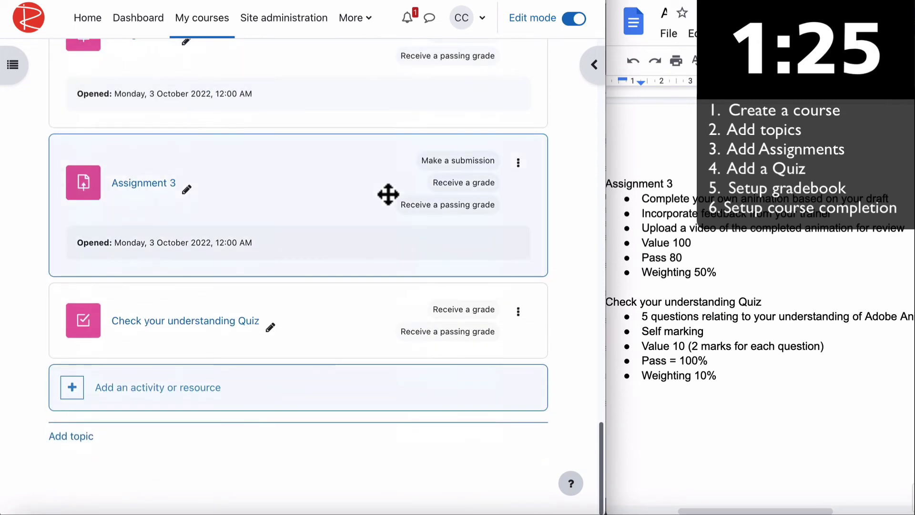
scroll(389, 194, up, 20)
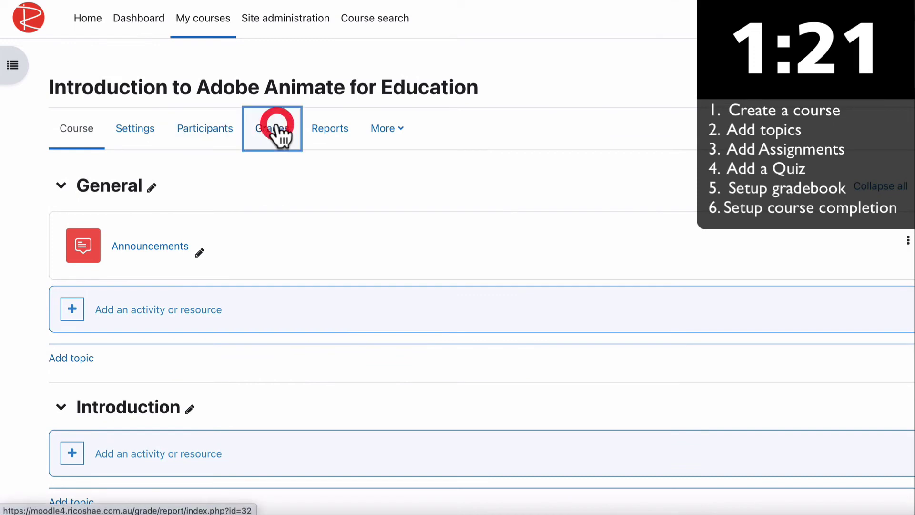
Step: Open the course gradebook's Grader report and its list of views
click(276, 126)
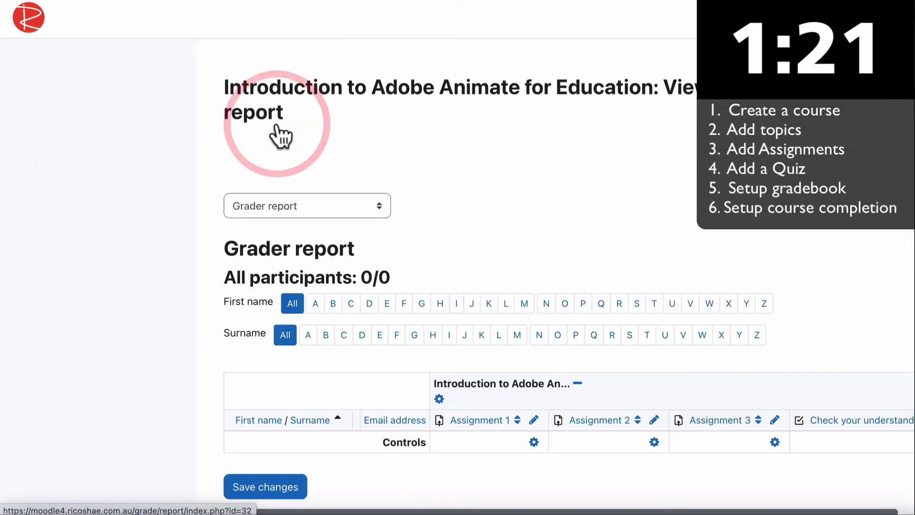
scroll(682, 216, down, 2)
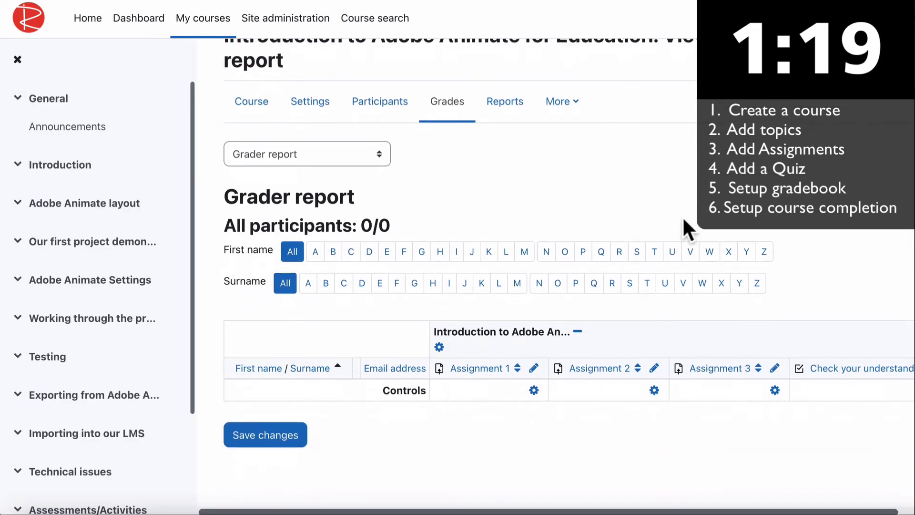
scroll(621, 390, right, 4)
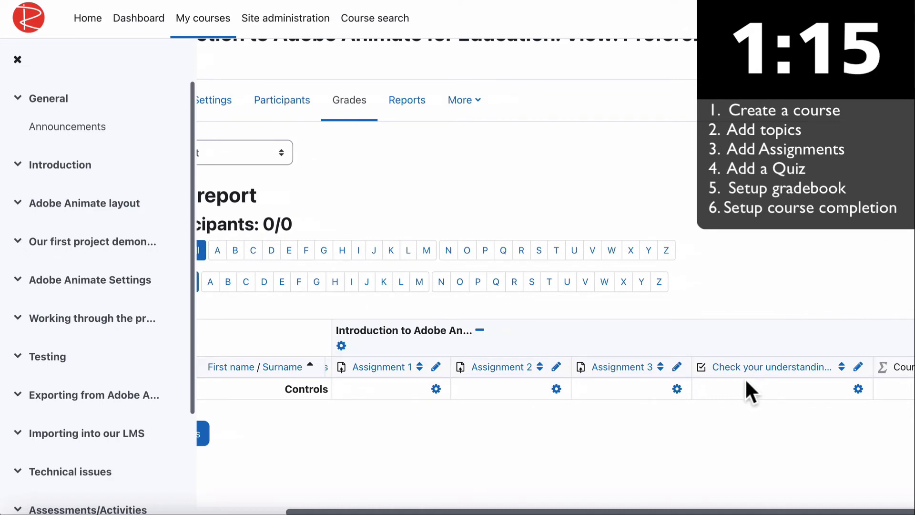
click(623, 281)
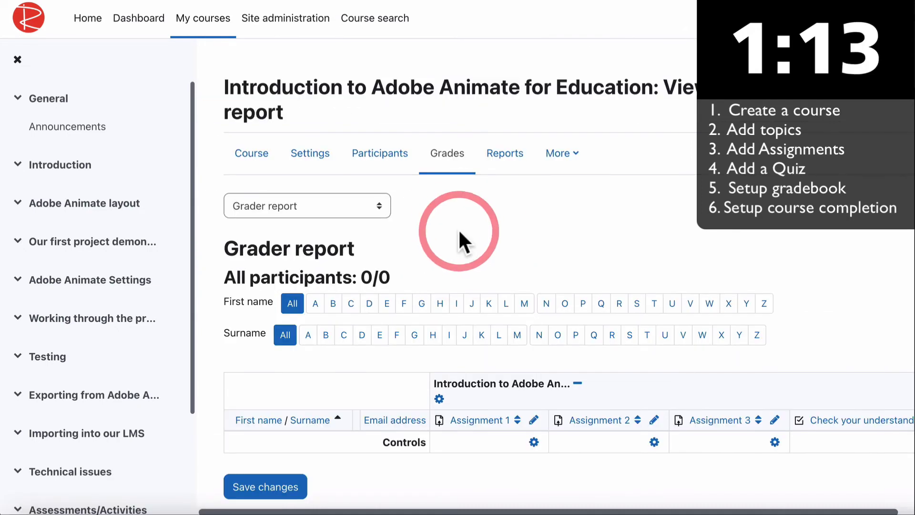
Step: Switch to Gradebook setup with the browser narrowed beside the notes document
click(333, 206)
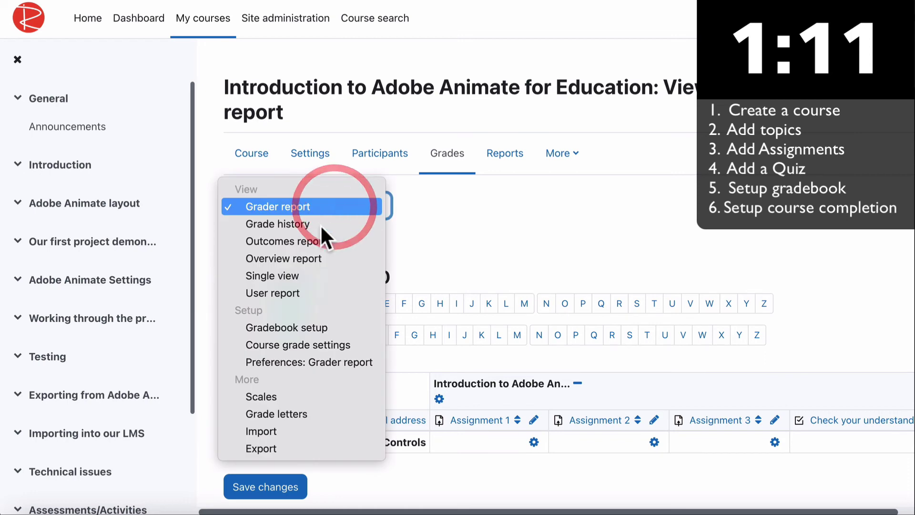
click(303, 324)
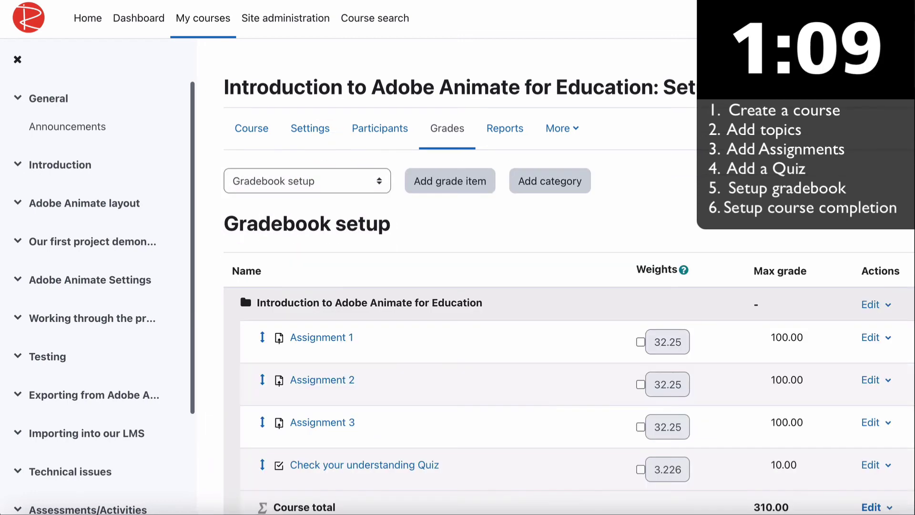
drag(913, 24, 604, 25)
click(744, 231)
scroll(754, 256, up, 8)
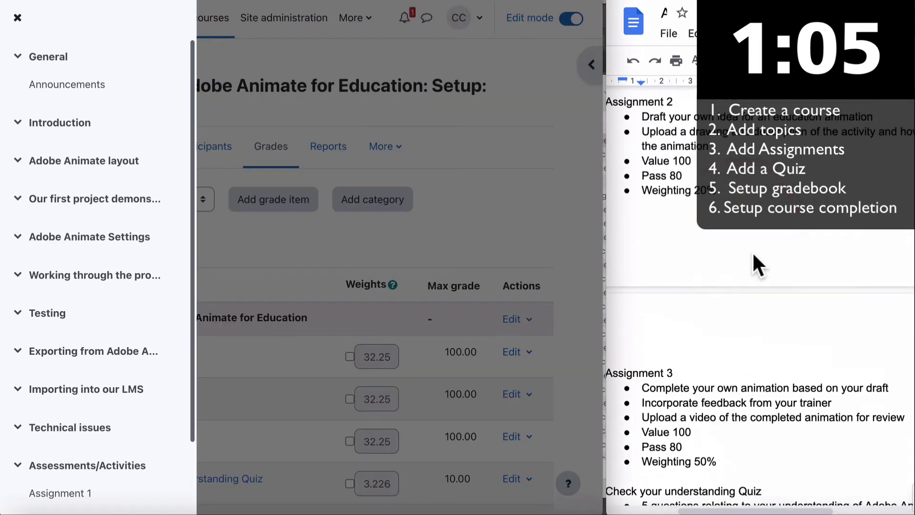
click(18, 18)
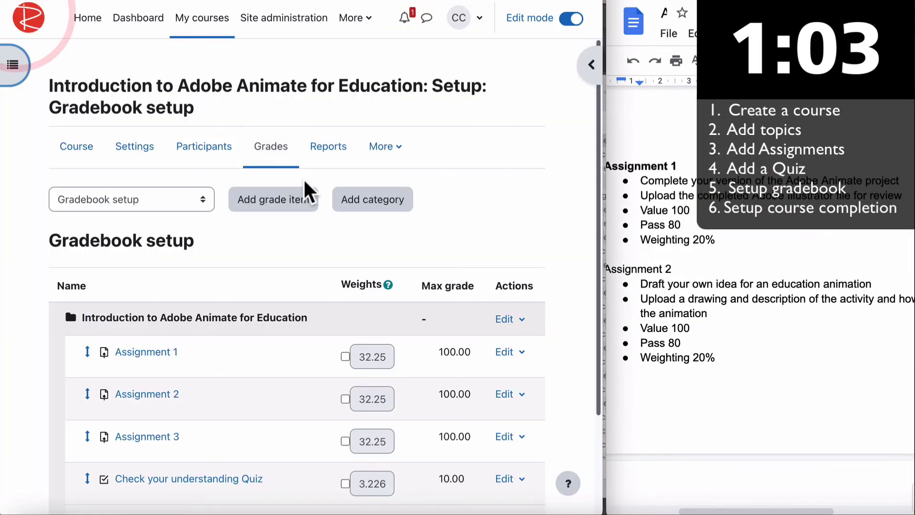
scroll(305, 186, down, 3)
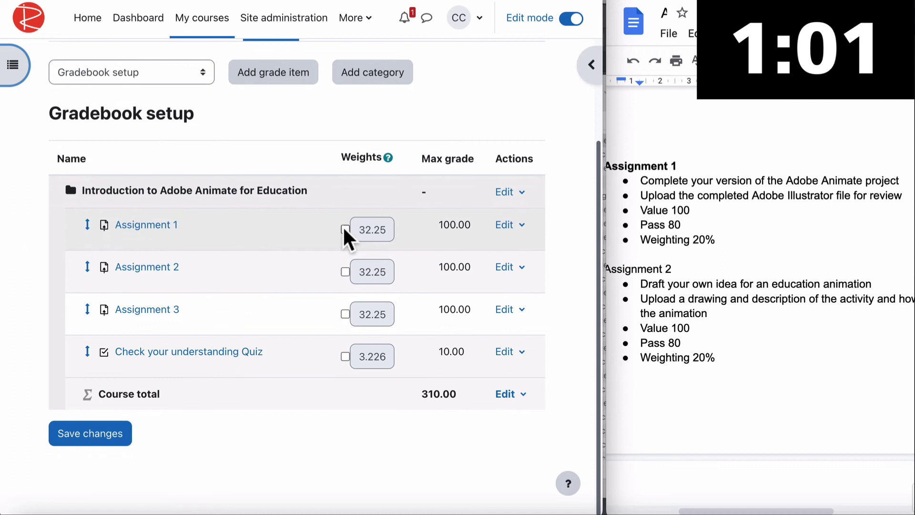
Step: Override and save weights of 20, 20, 50 and 10 for Assignments 1–3 and the quiz
click(345, 272)
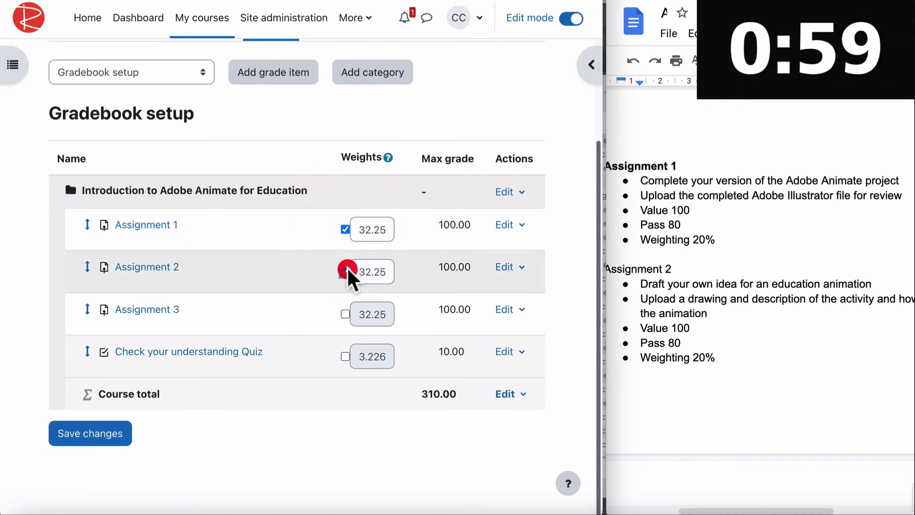
click(345, 314)
click(345, 357)
drag(388, 237, 321, 225)
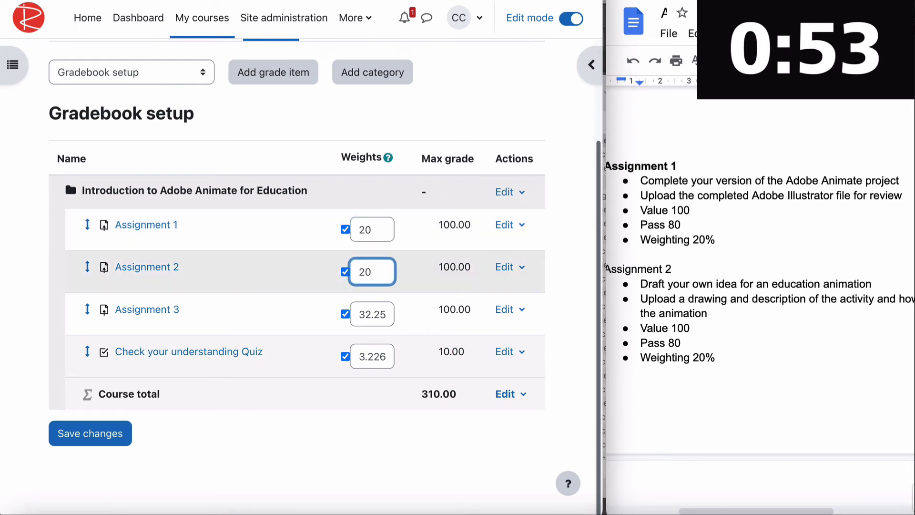
scroll(737, 323, down, 6)
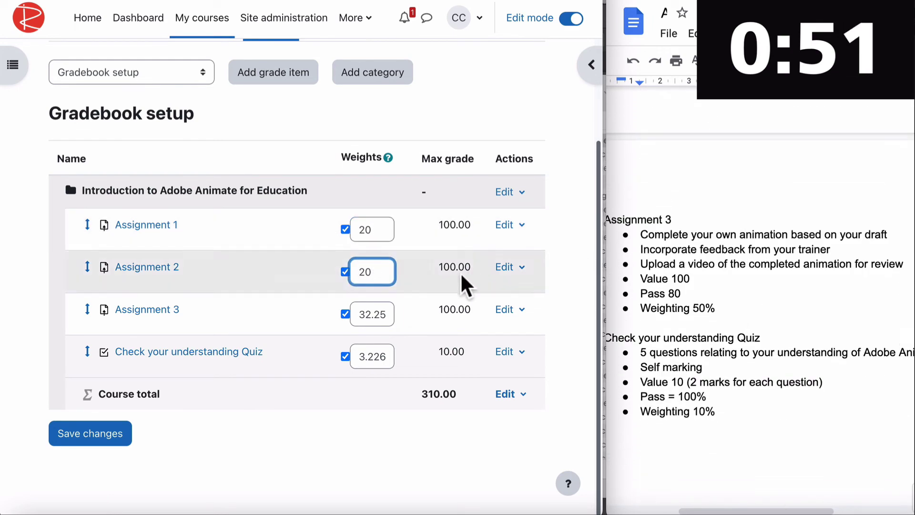
drag(363, 315, 342, 324)
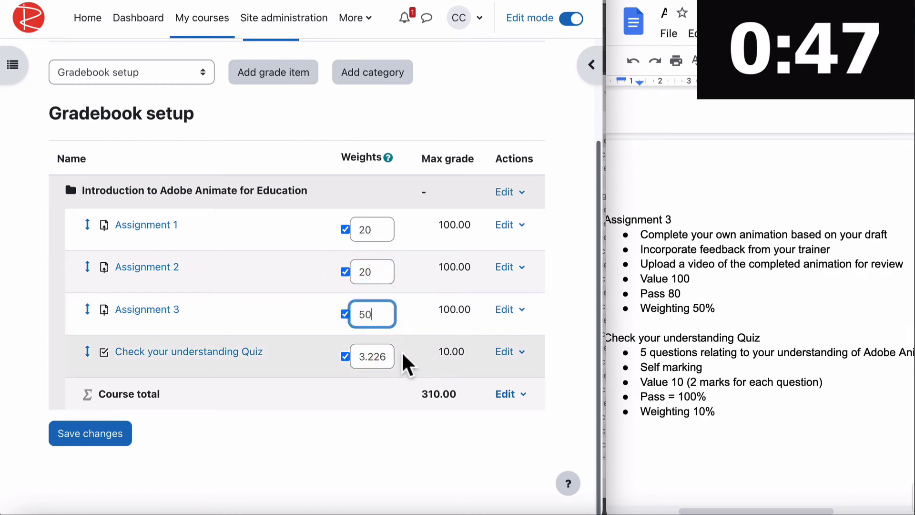
text(10)
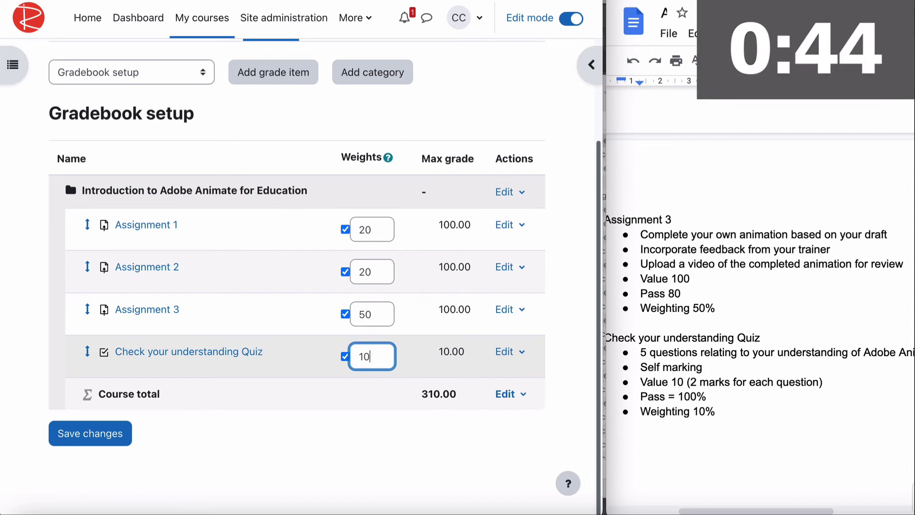
key(Tab)
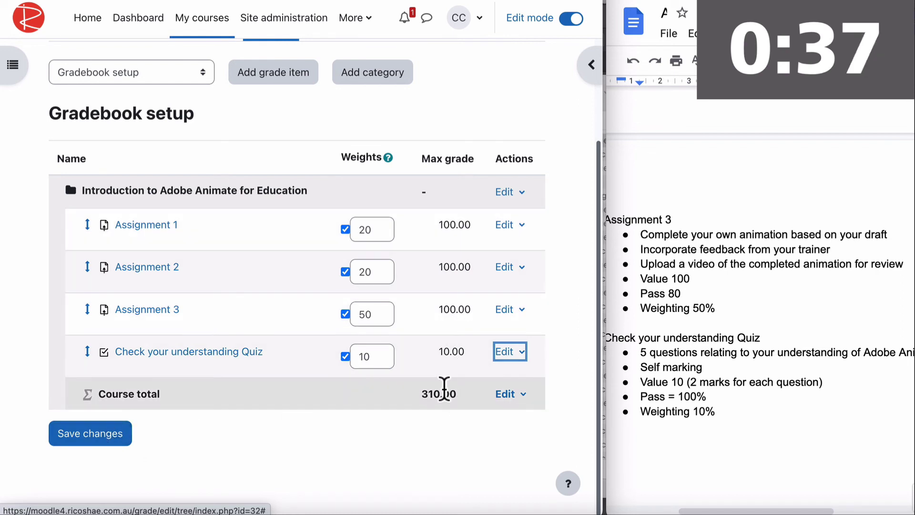
click(91, 435)
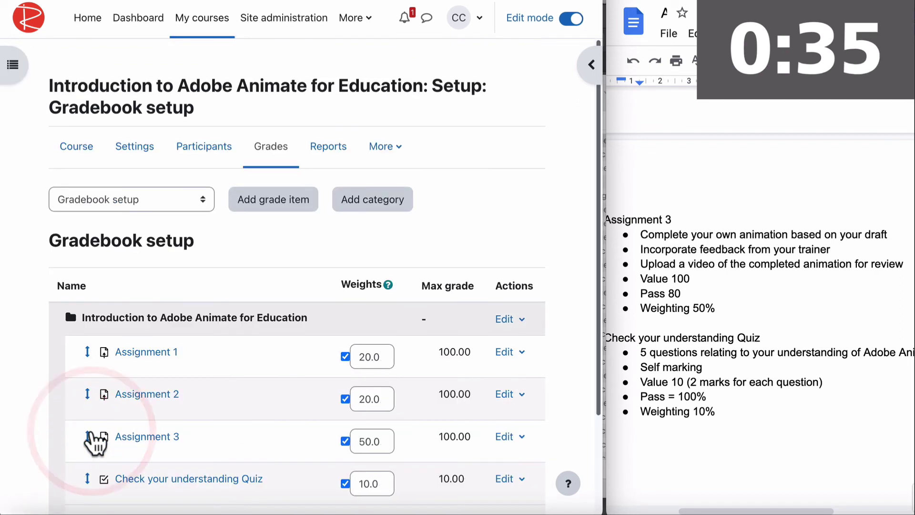
scroll(253, 370, down, 3)
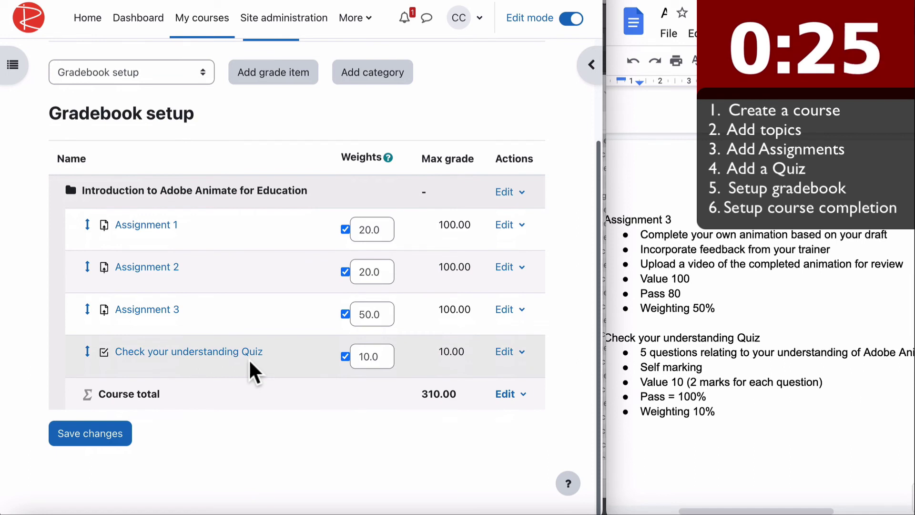
scroll(254, 373, up, 3)
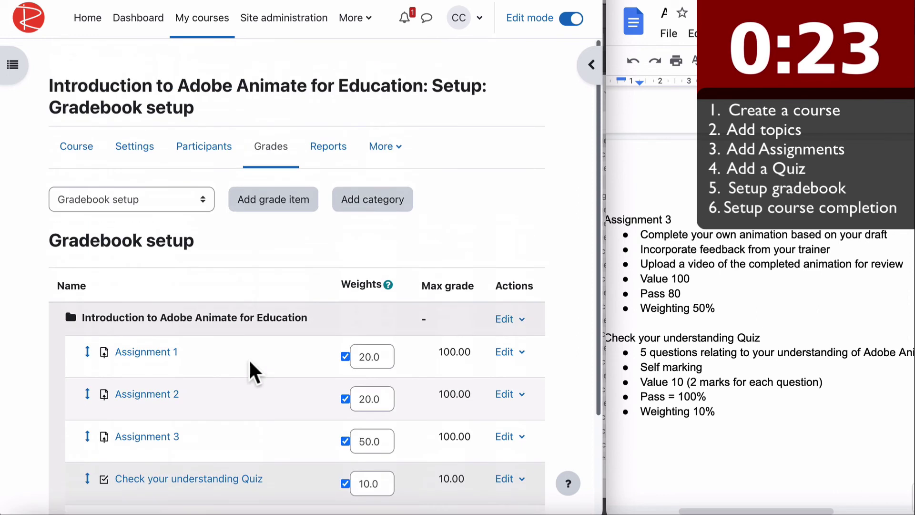
Step: In Course completion, require Assignments 1, 2, 3 and the Check your understanding Quiz, then save
click(385, 148)
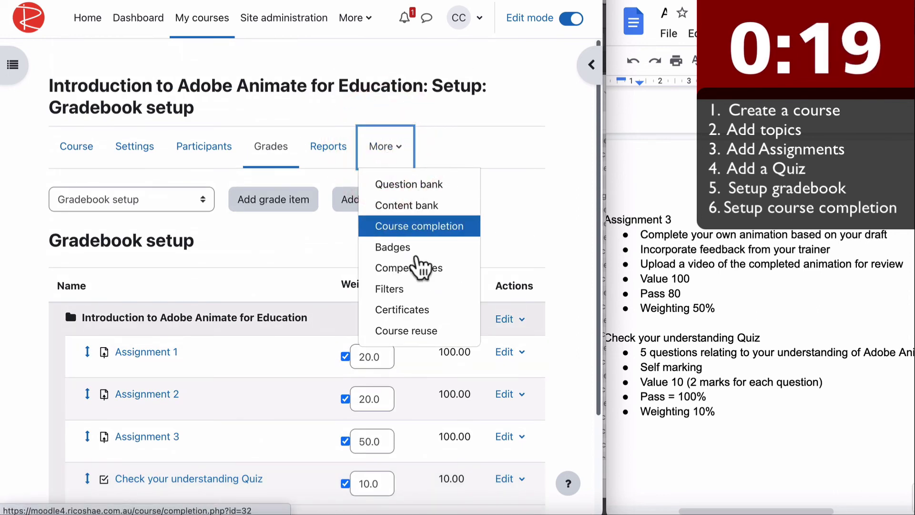
click(411, 227)
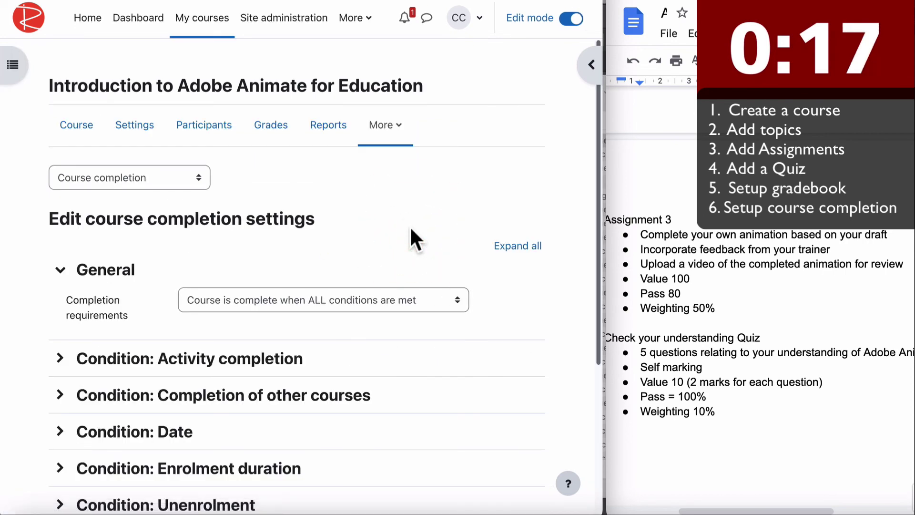
scroll(410, 229, down, 3)
click(60, 208)
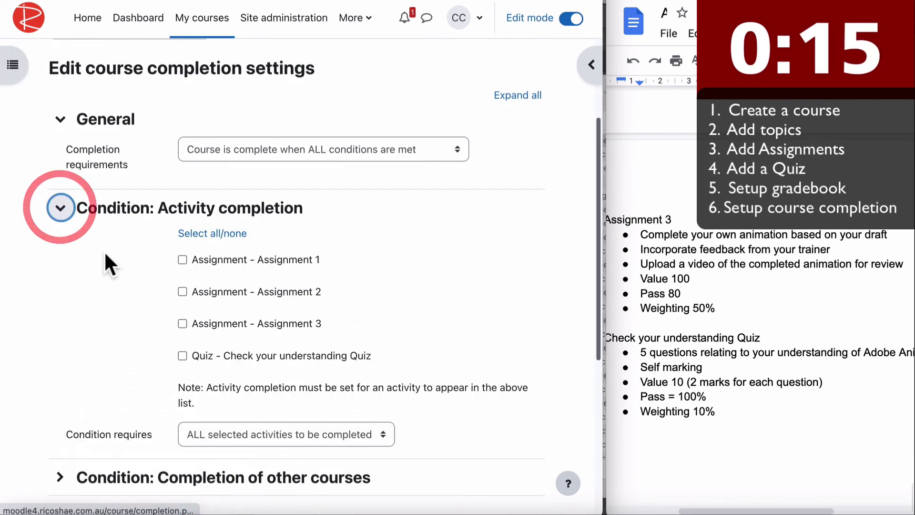
scroll(82, 307, down, 2)
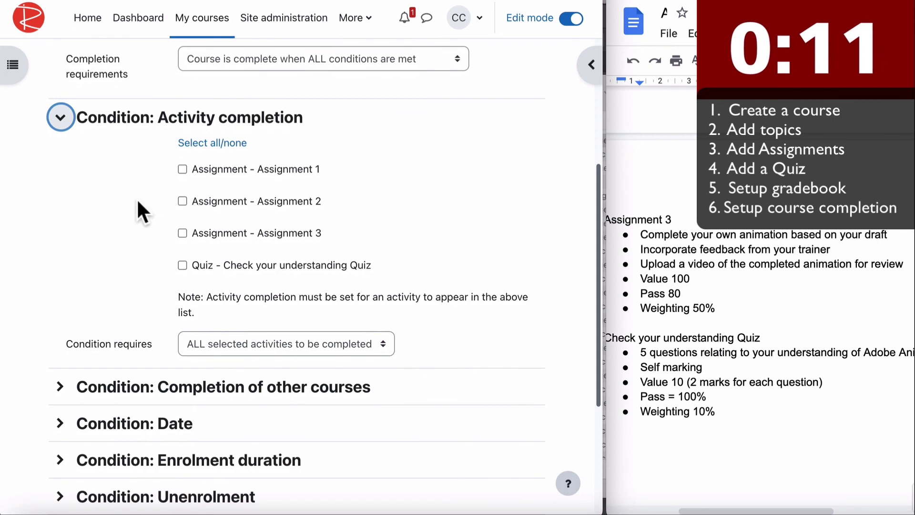
click(182, 169)
click(183, 201)
click(183, 232)
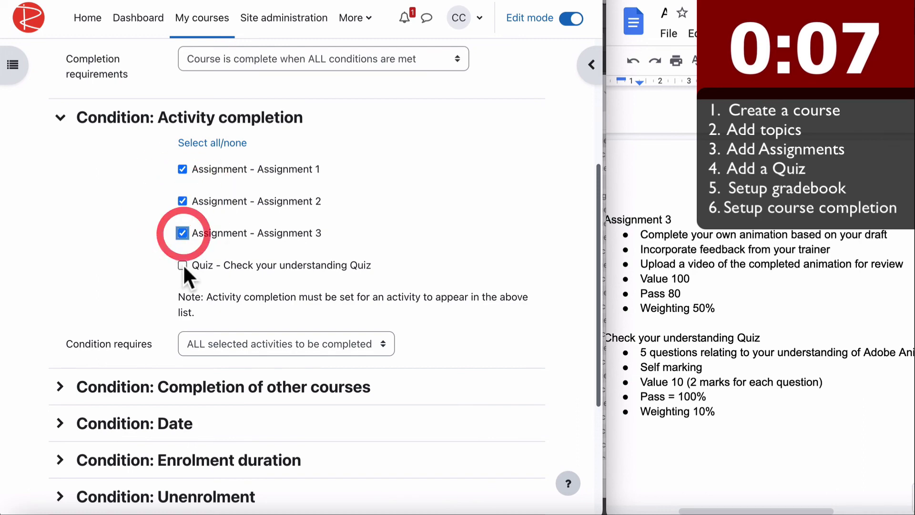
click(183, 265)
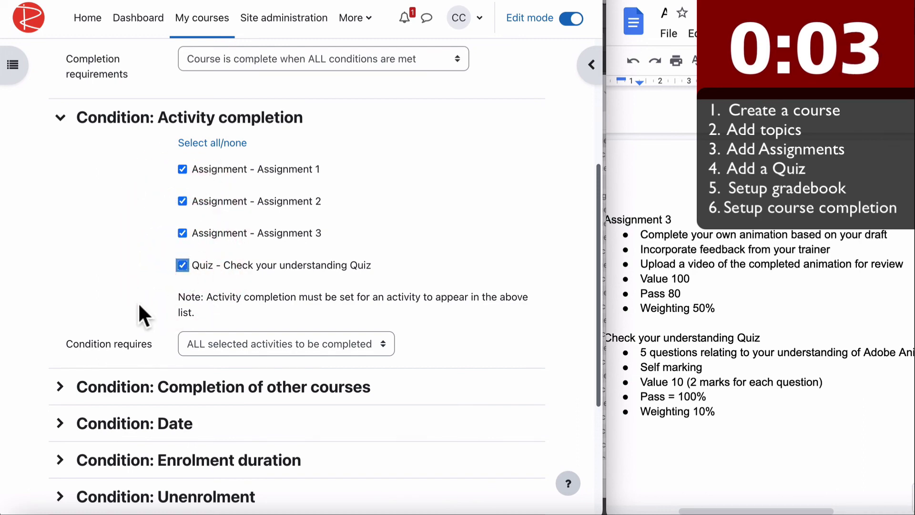
scroll(138, 305, down, 5)
click(206, 422)
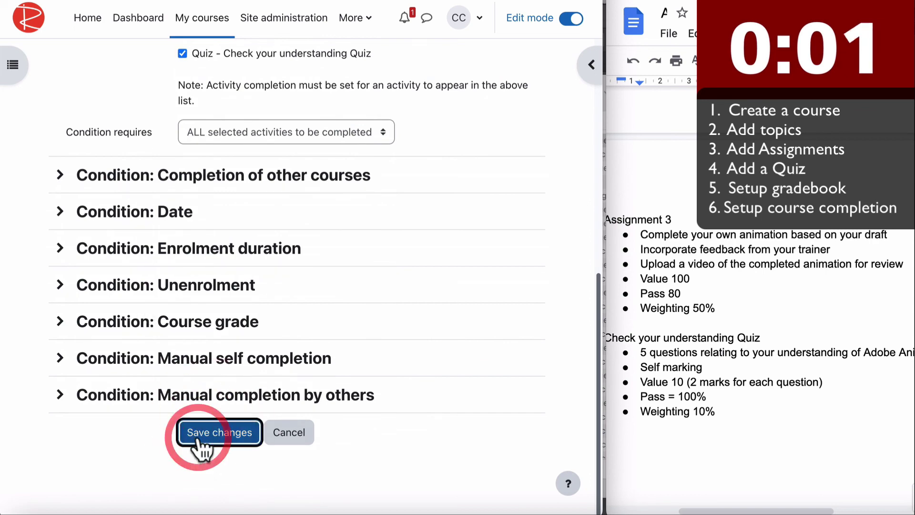
scroll(696, 264, up, 10)
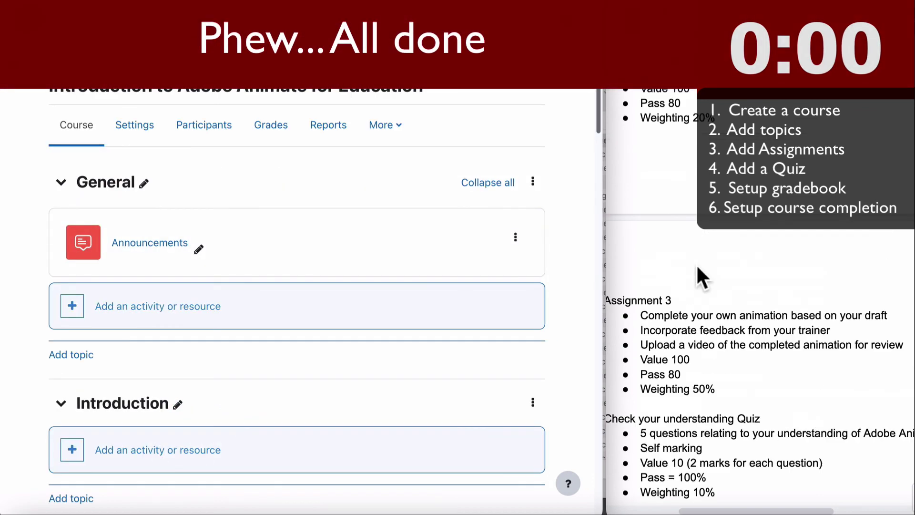
scroll(696, 264, down, 8)
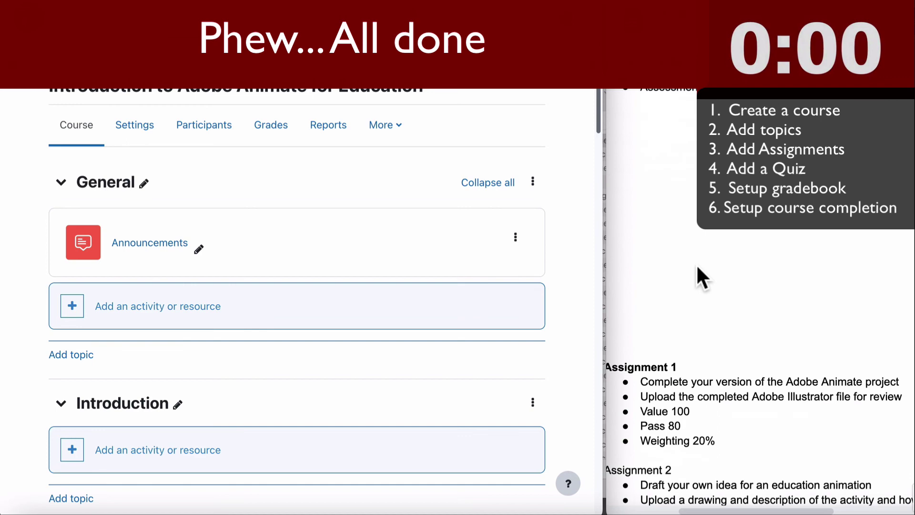
scroll(696, 264, down, 7)
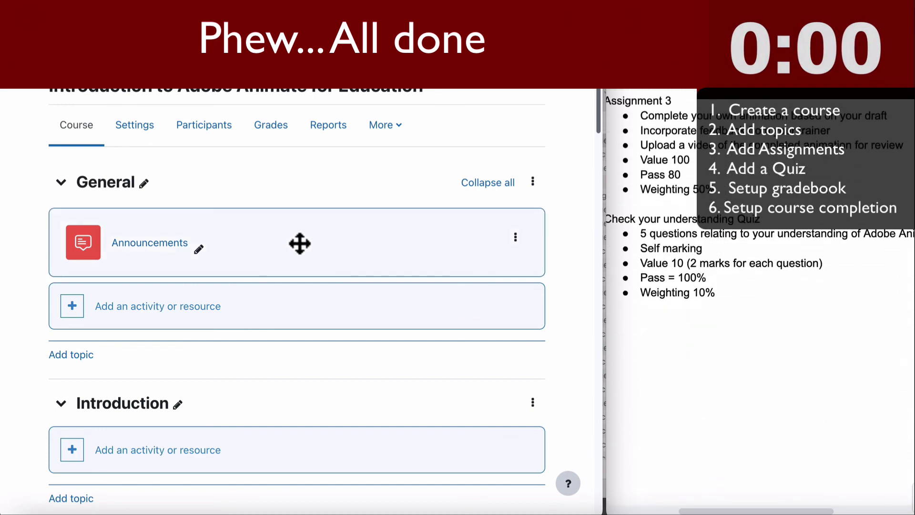
scroll(300, 244, down, 2)
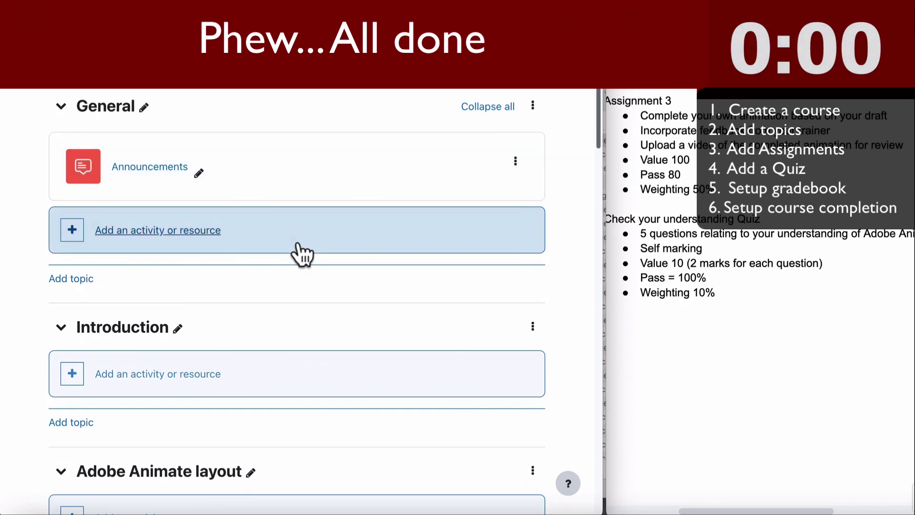
scroll(301, 255, up, 1)
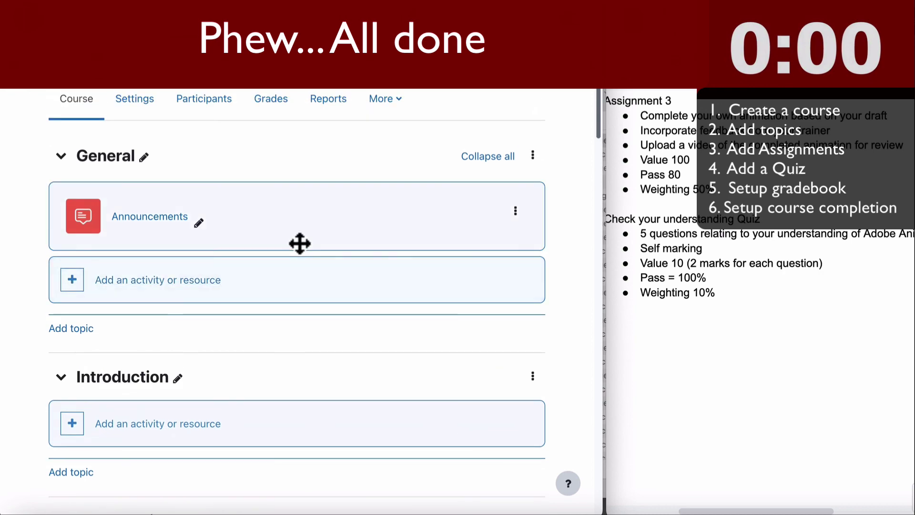